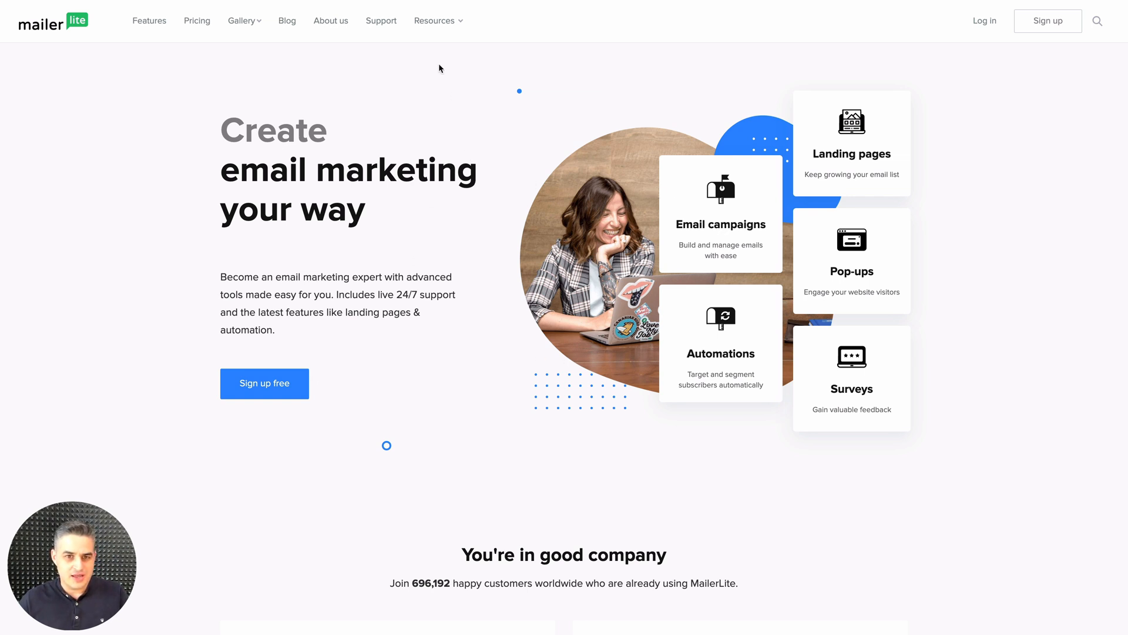
# View the Video tutorials, Ultimate guide to email marketing and Email marketing by industry resource pages in turn
pyautogui.click(436, 20)
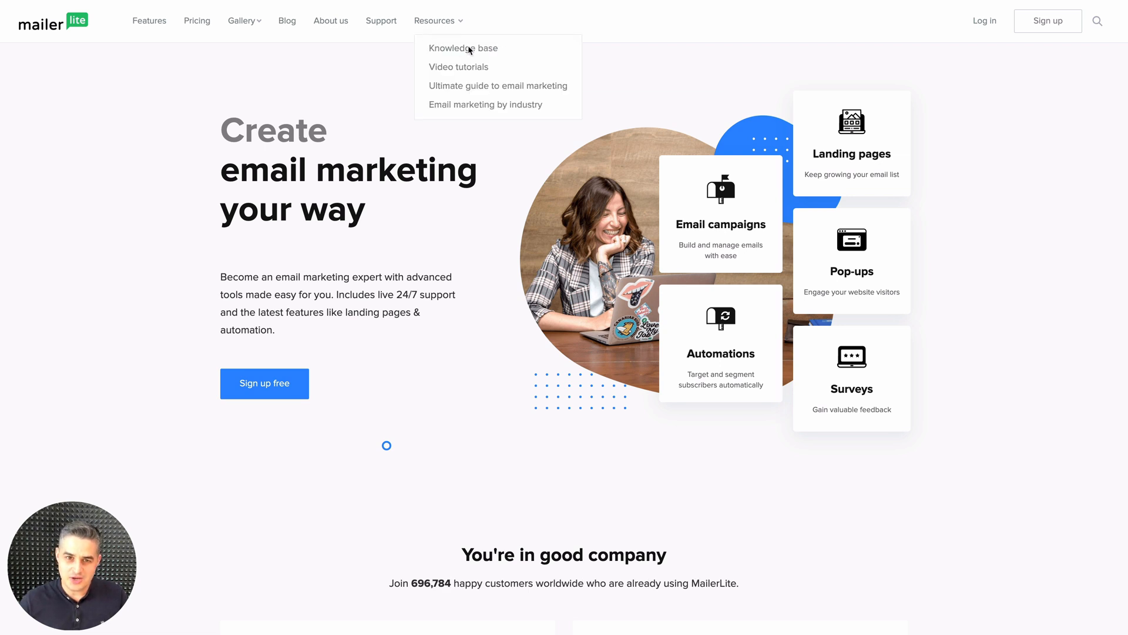
pyautogui.click(474, 69)
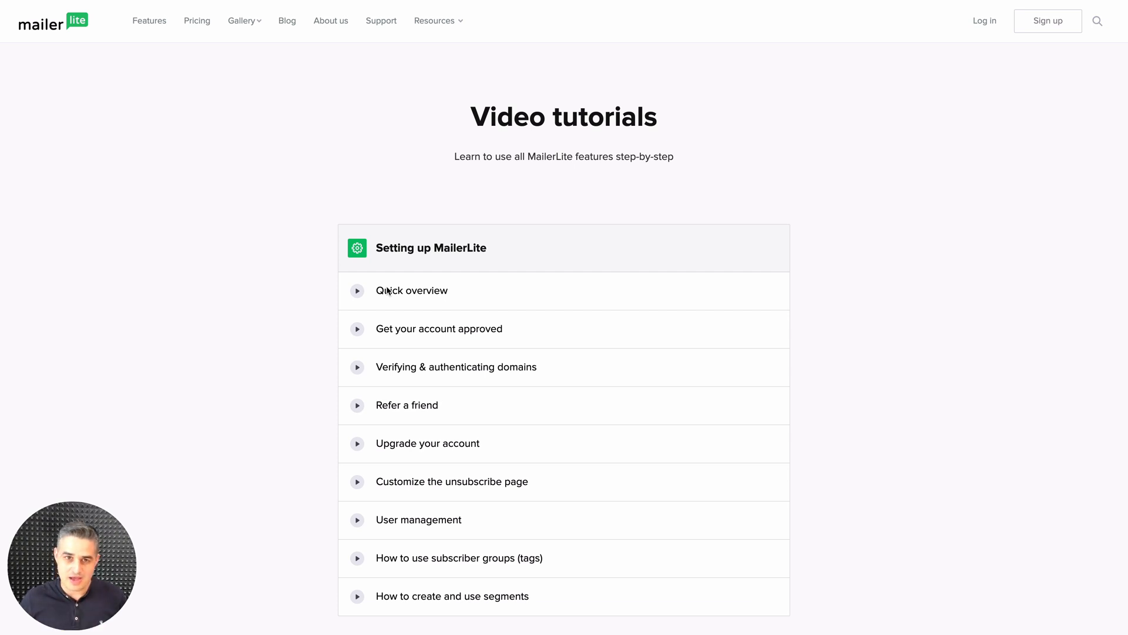
pyautogui.moveTo(436, 21)
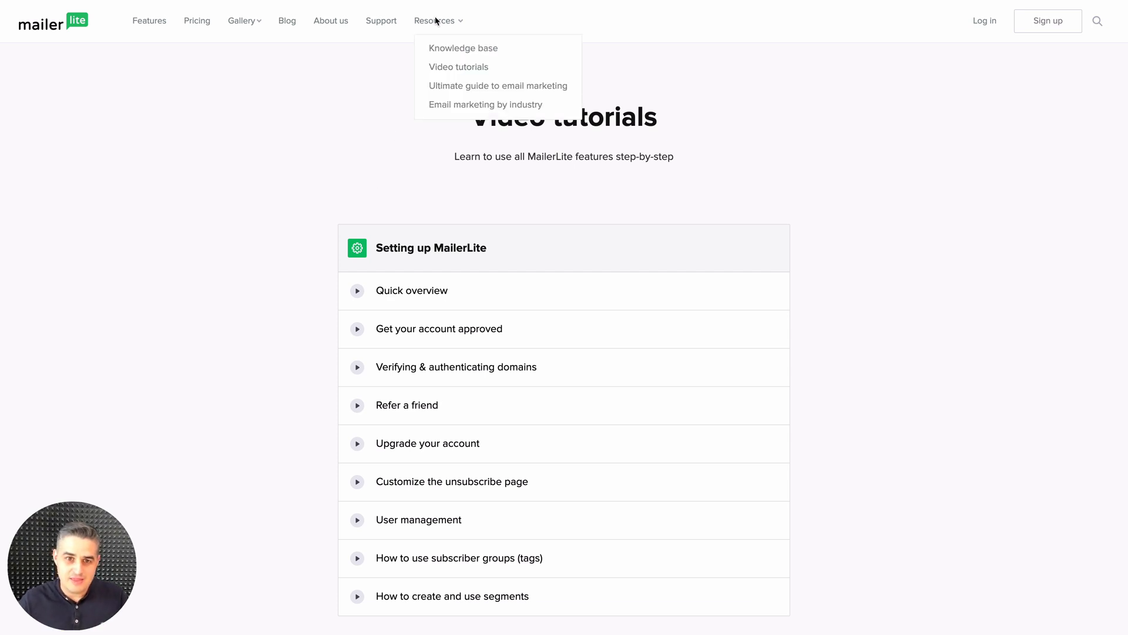
pyautogui.click(472, 87)
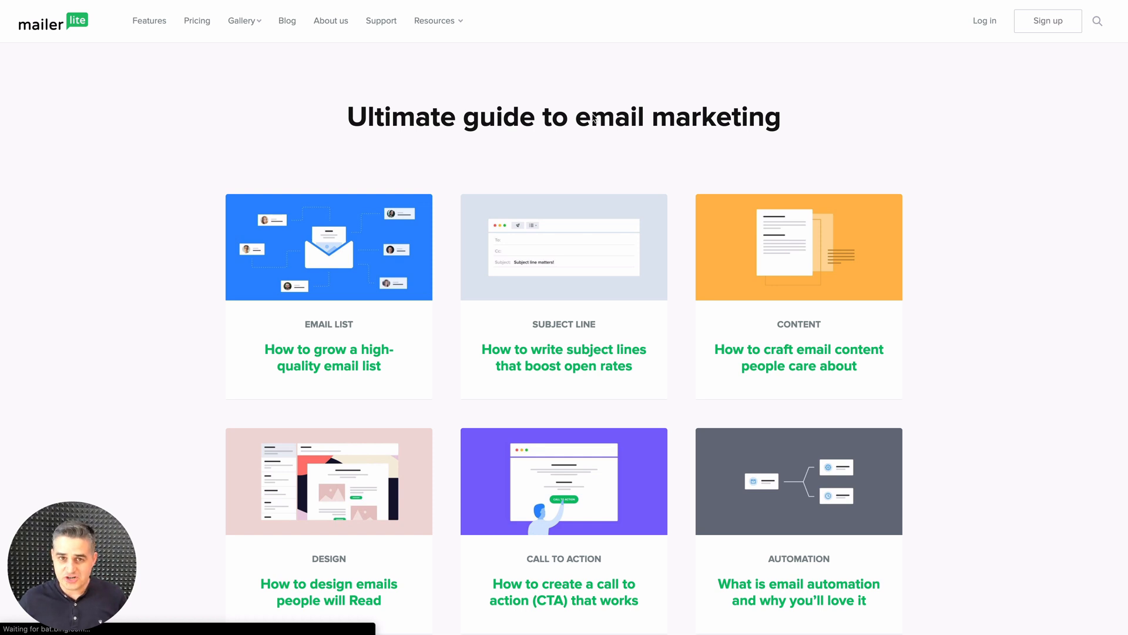
pyautogui.moveTo(450, 23)
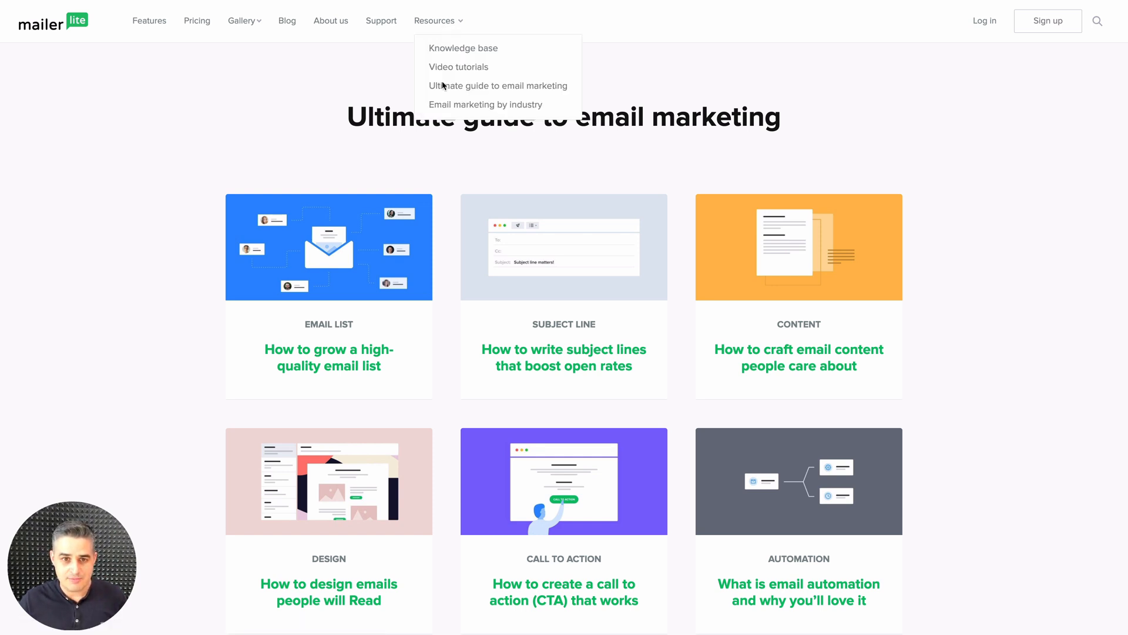
pyautogui.click(480, 105)
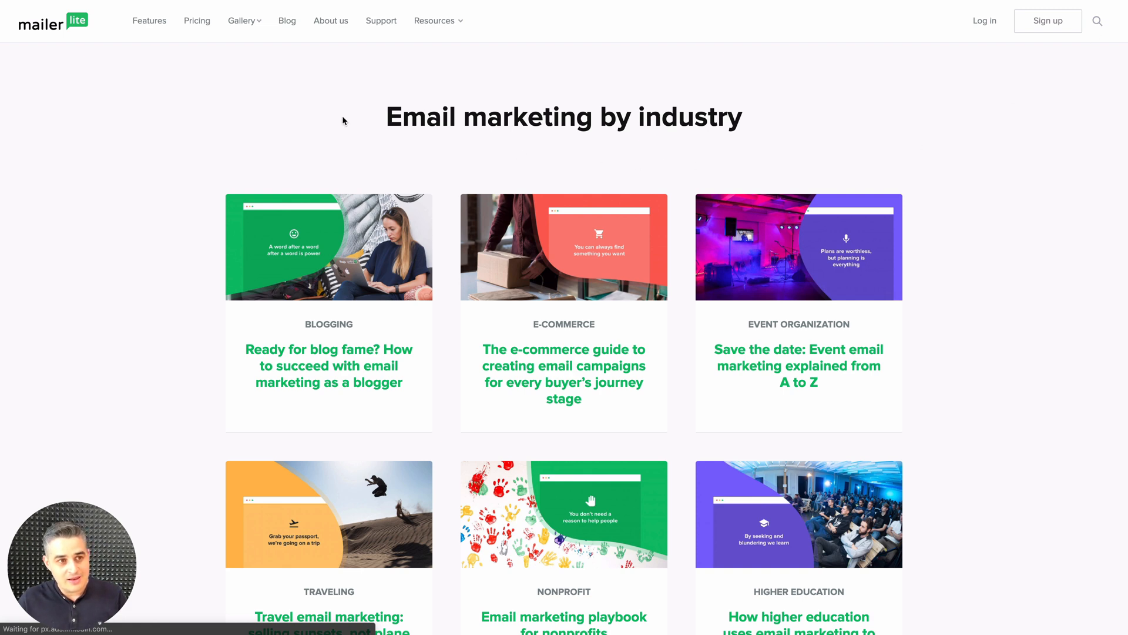
# Return to the MailerLite home page and open the company's Webinars page to look through the webinar recordings
pyautogui.click(44, 29)
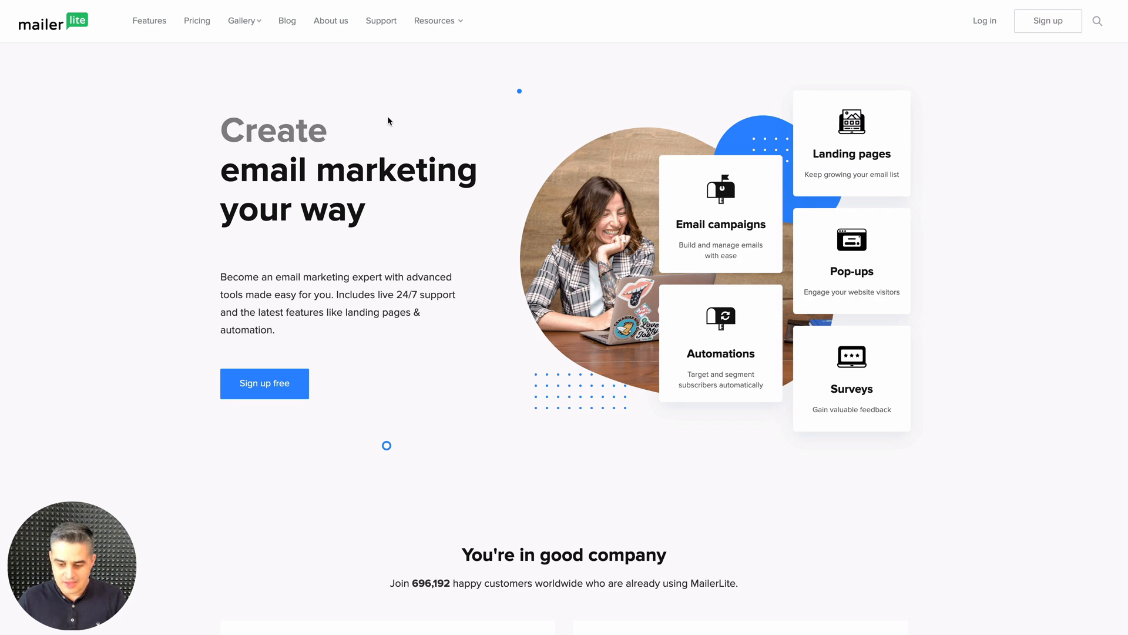
pyautogui.scroll(-20, 387, 121)
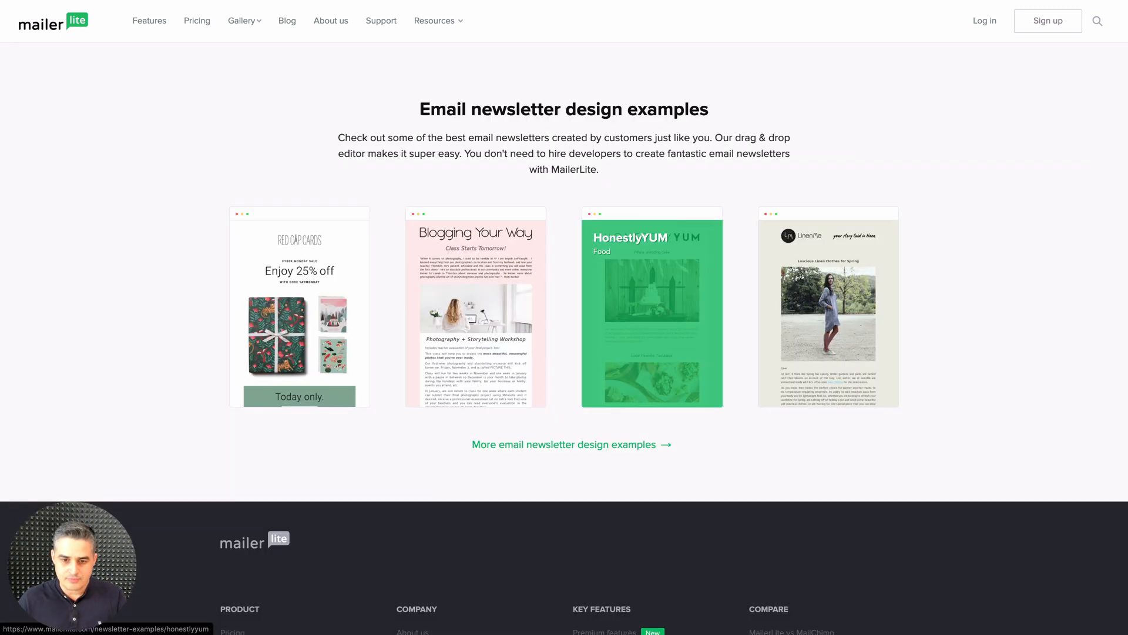
pyautogui.scroll(-6, 438, 276)
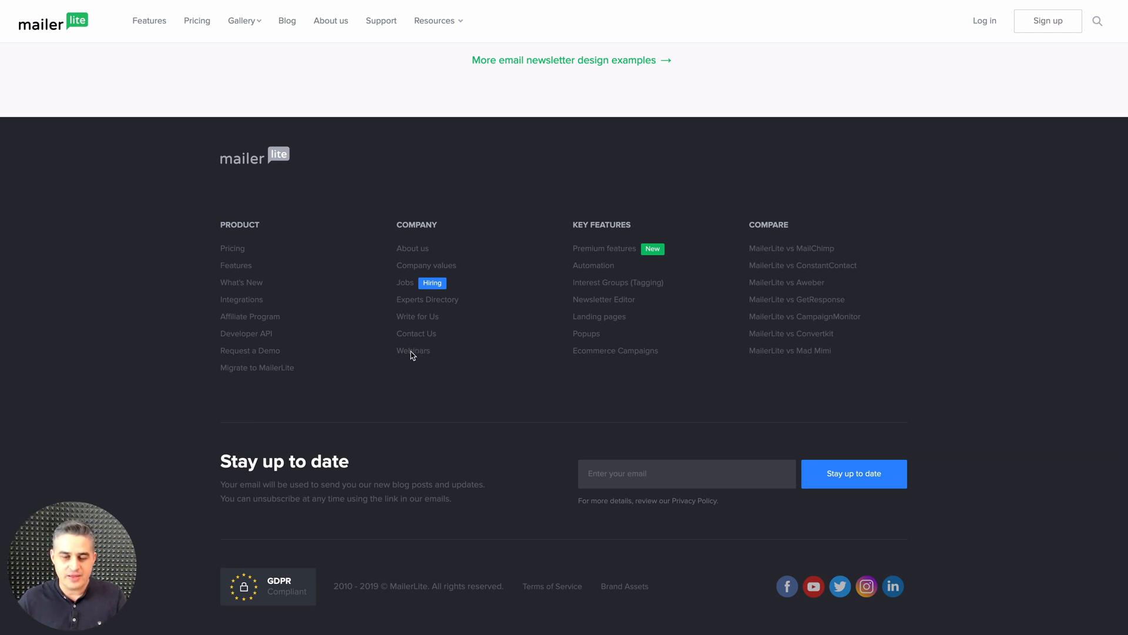
pyautogui.click(412, 351)
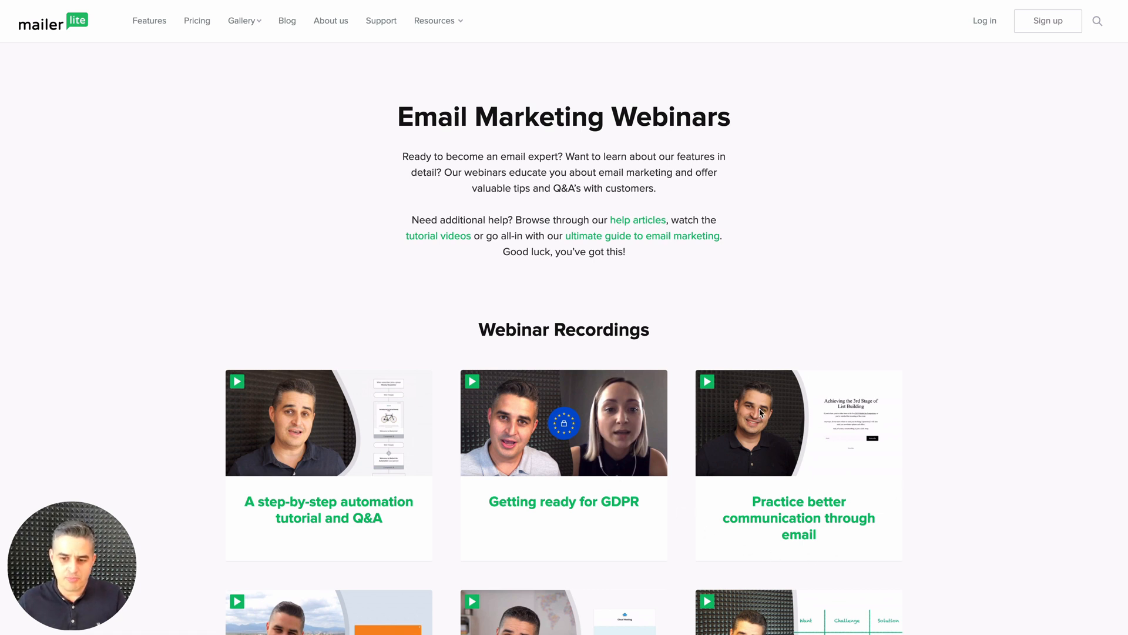
pyautogui.scroll(-9, 804, 462)
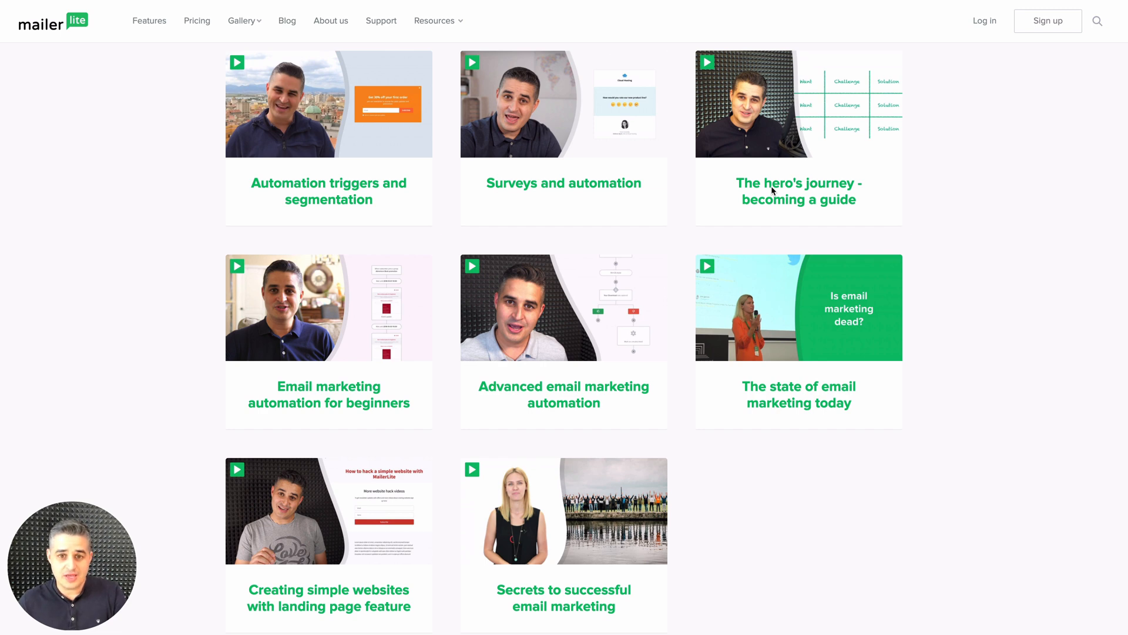
pyautogui.scroll(9, 772, 186)
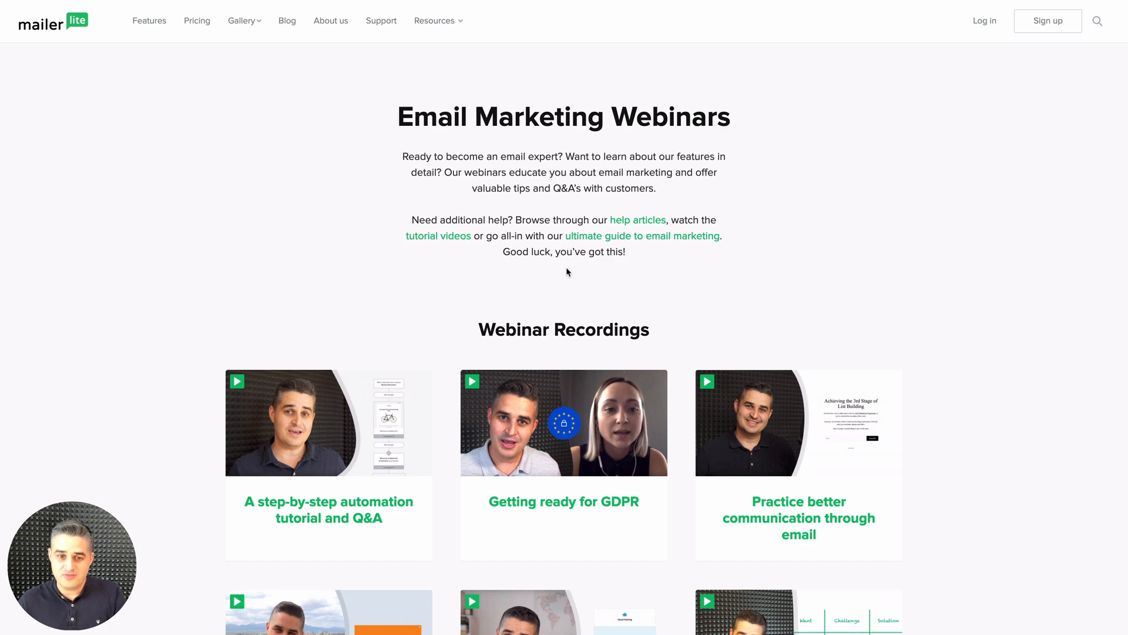
pyautogui.scroll(-10, 566, 267)
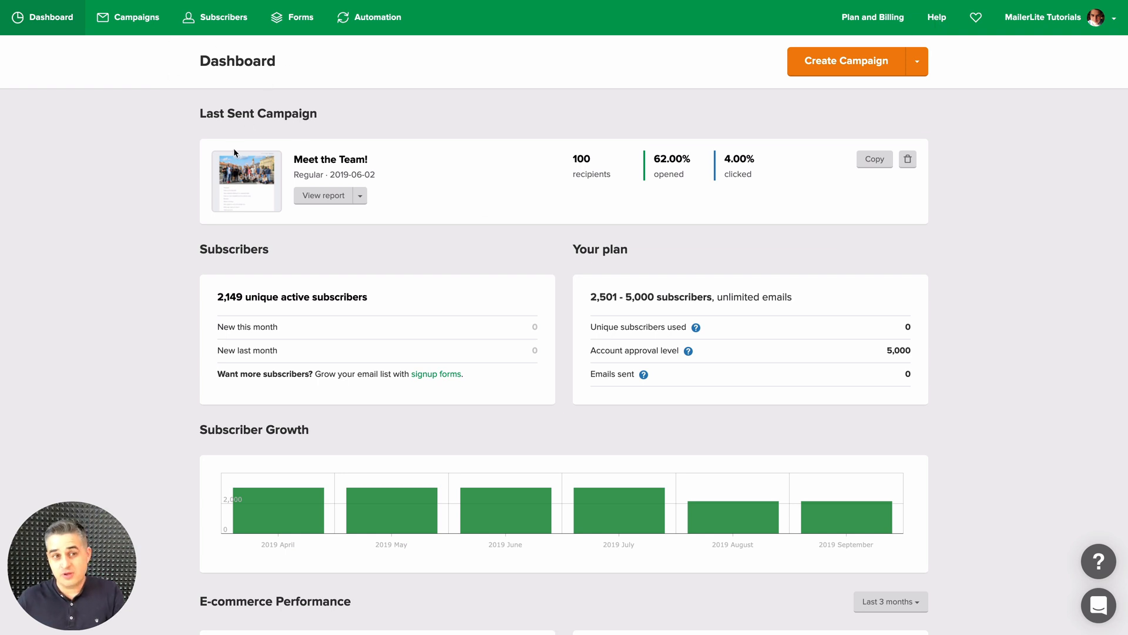
# Open the help section from the account dashboard and search it for "test"
pyautogui.click(936, 19)
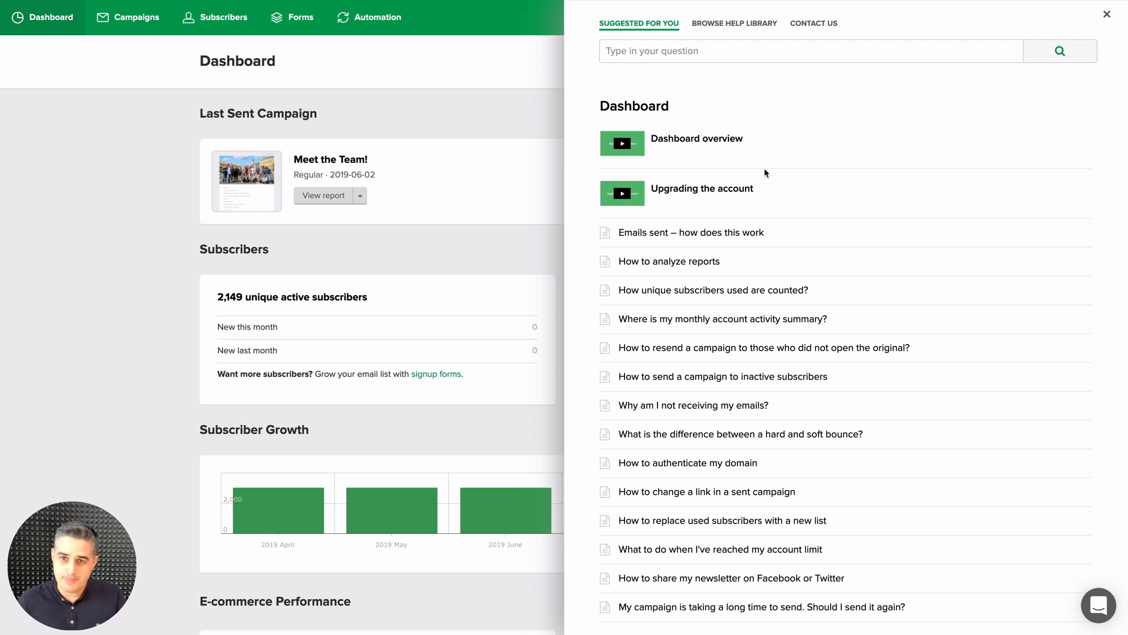
pyautogui.click(646, 51)
pyautogui.write('test')
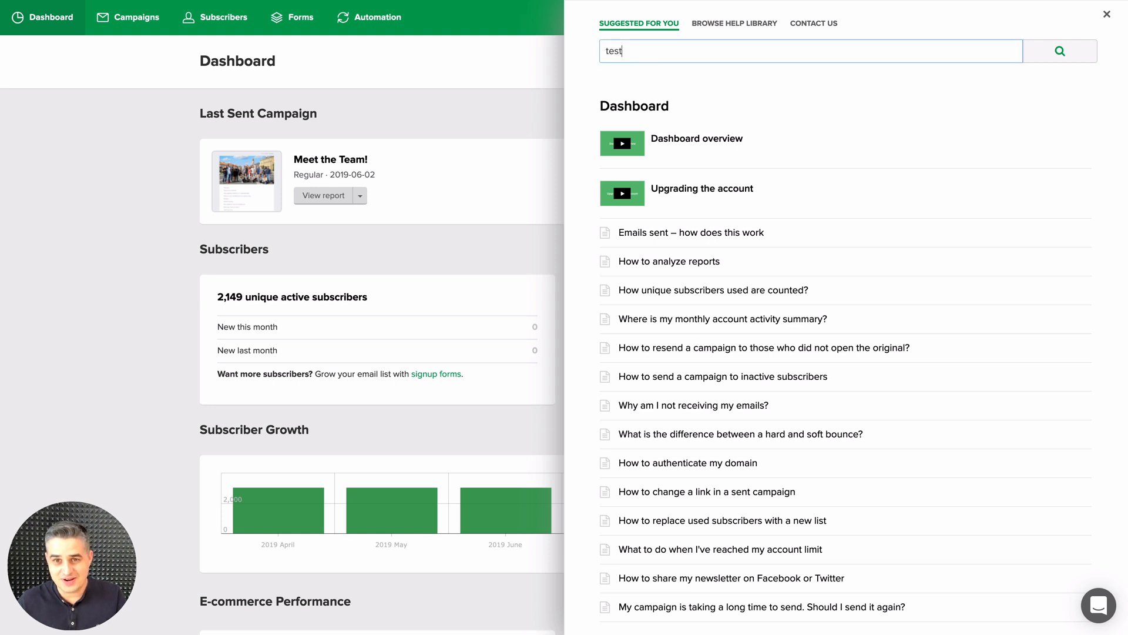
pyautogui.click(1055, 55)
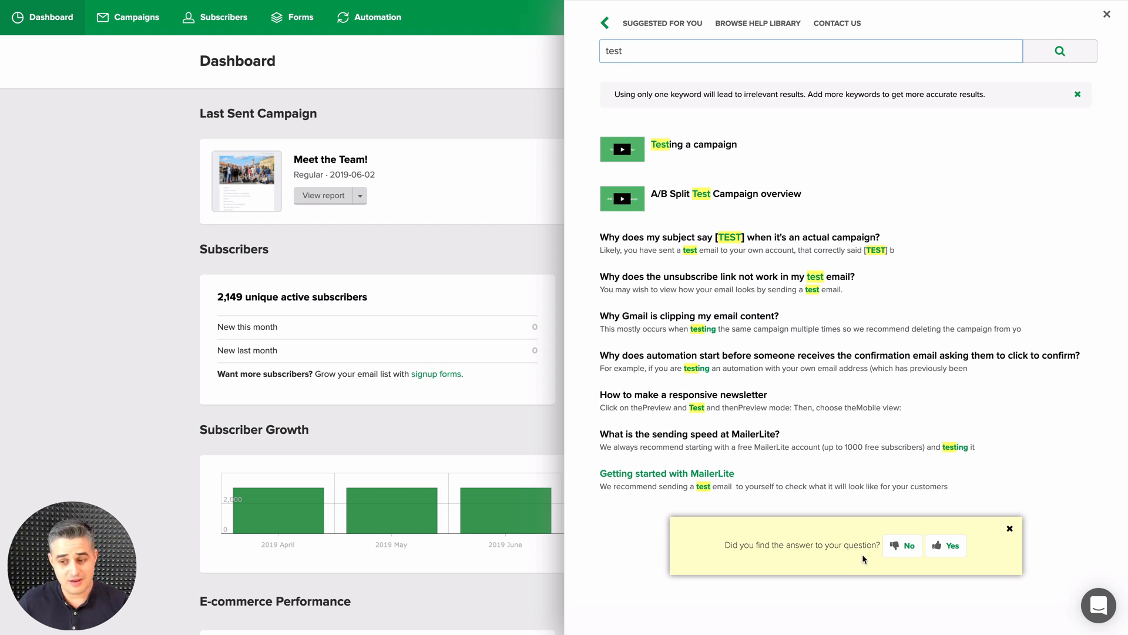
# Answer No to whether the answer was found, review the message form, and close the help section
pyautogui.click(899, 546)
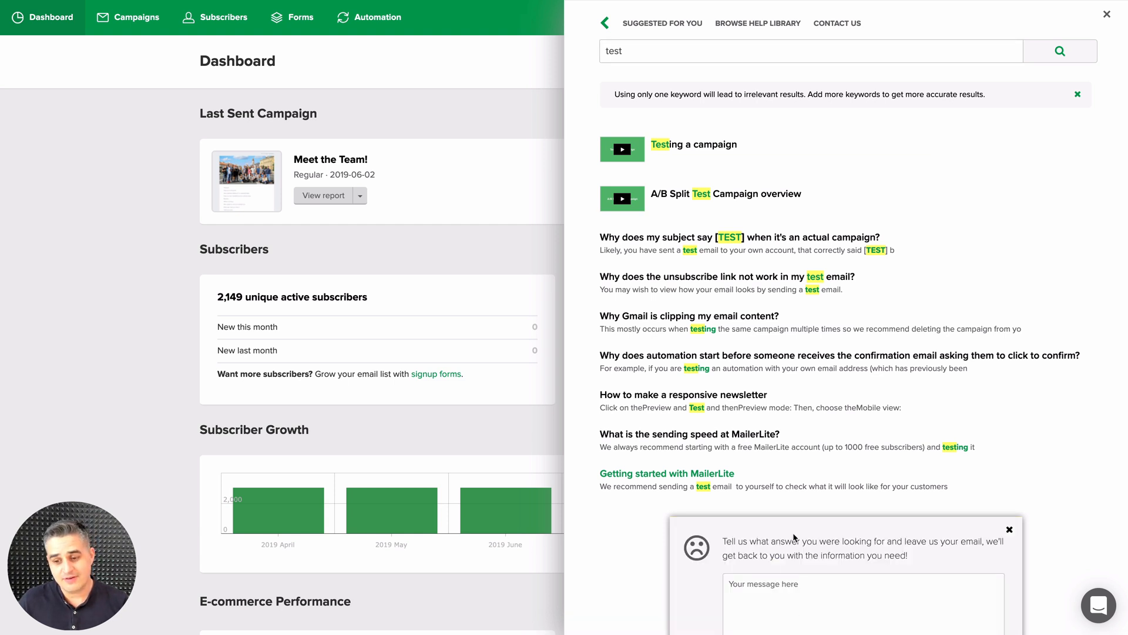
pyautogui.scroll(-3, 905, 546)
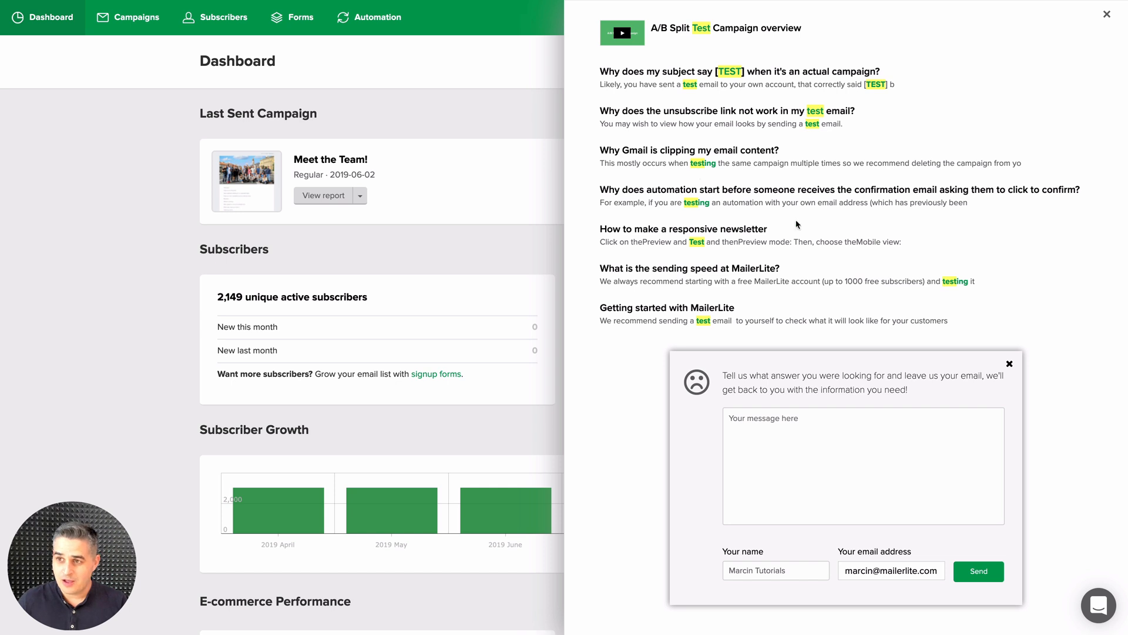
pyautogui.click(1106, 14)
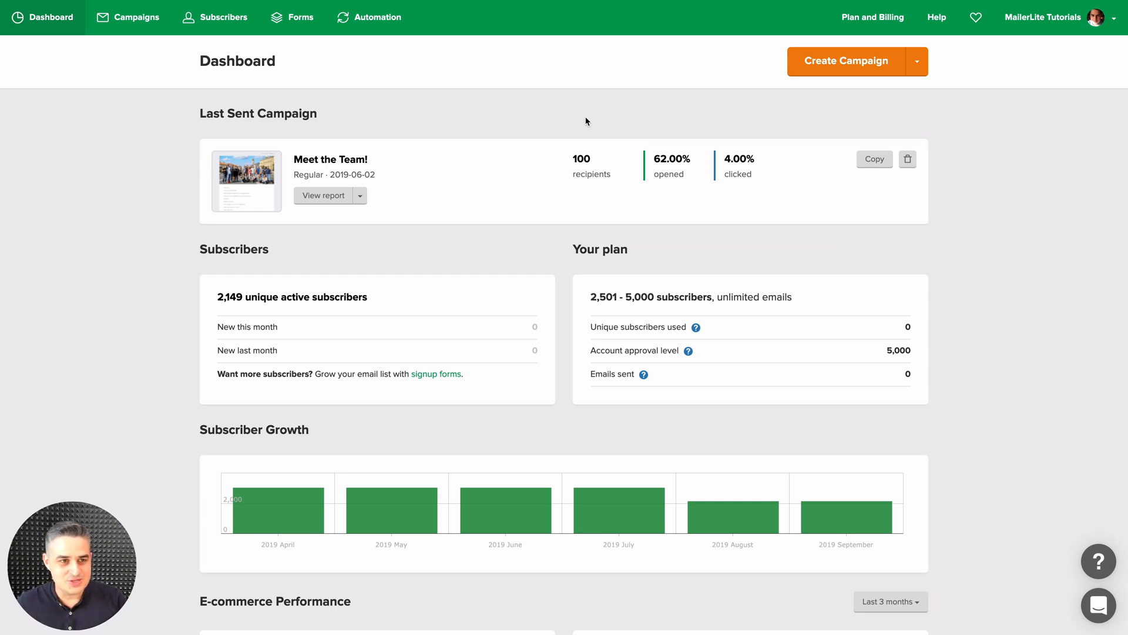
# Create a regular campaign with the subject "Like a website" in English and design it in the Drag & drop editor
pyautogui.click(130, 21)
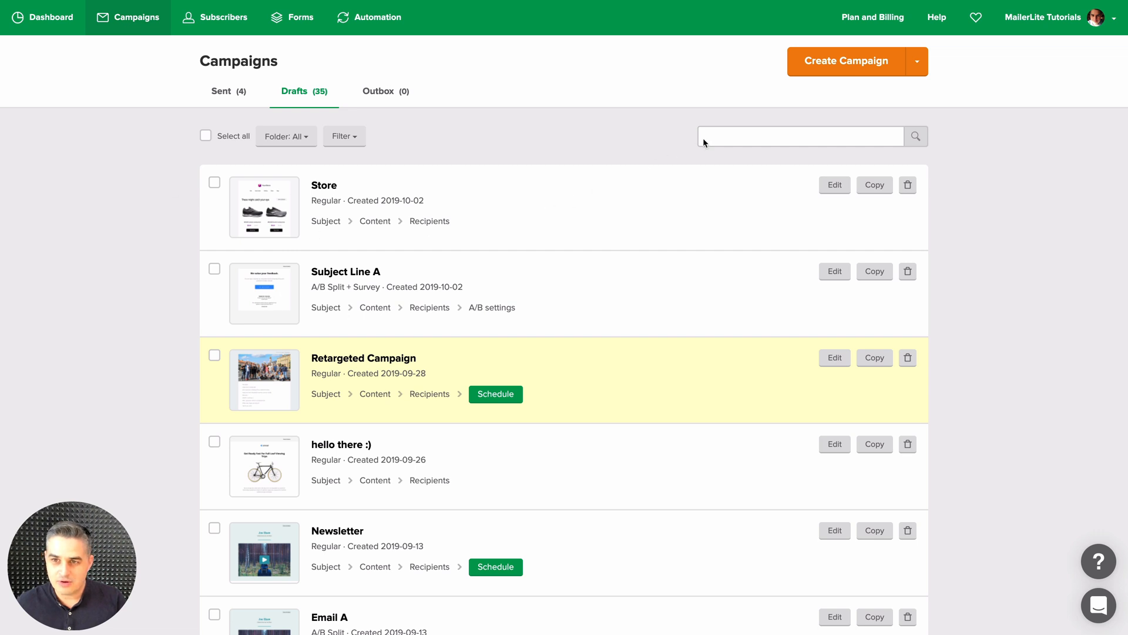
pyautogui.click(842, 67)
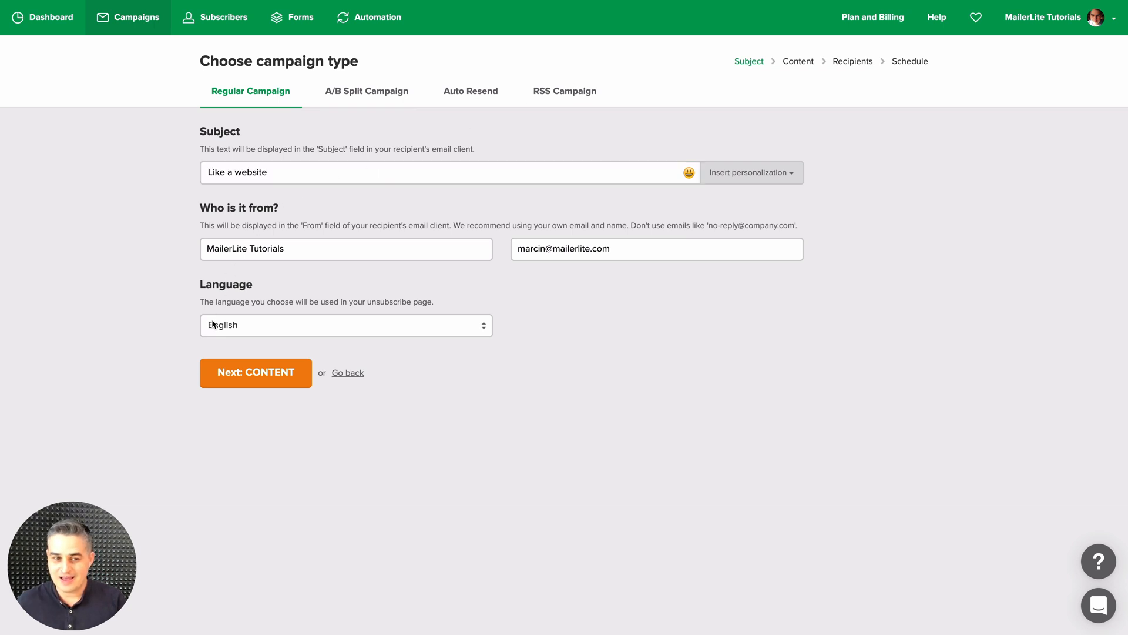
pyautogui.click(239, 374)
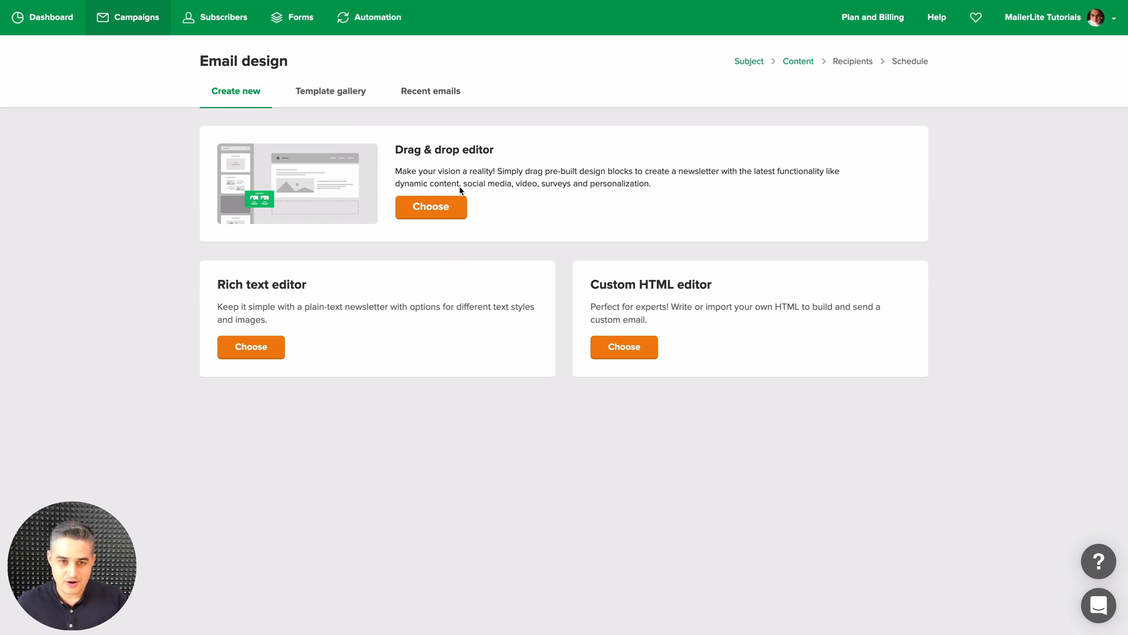
pyautogui.click(427, 207)
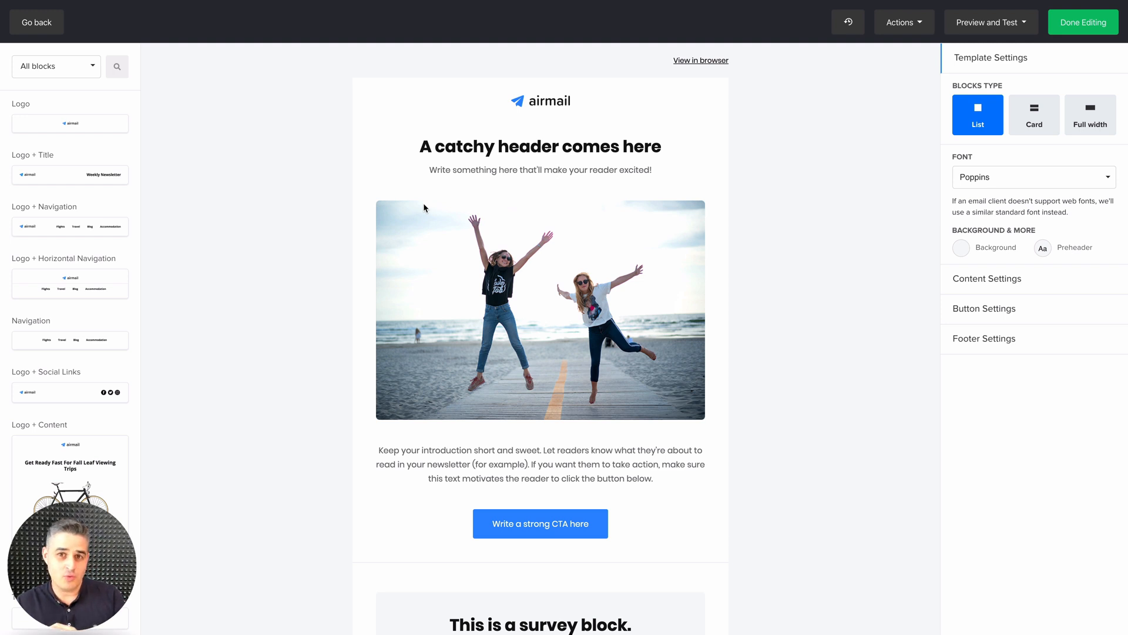
# Look over the block categories and search the content blocks for "survey"
pyautogui.click(56, 66)
pyautogui.click(56, 66)
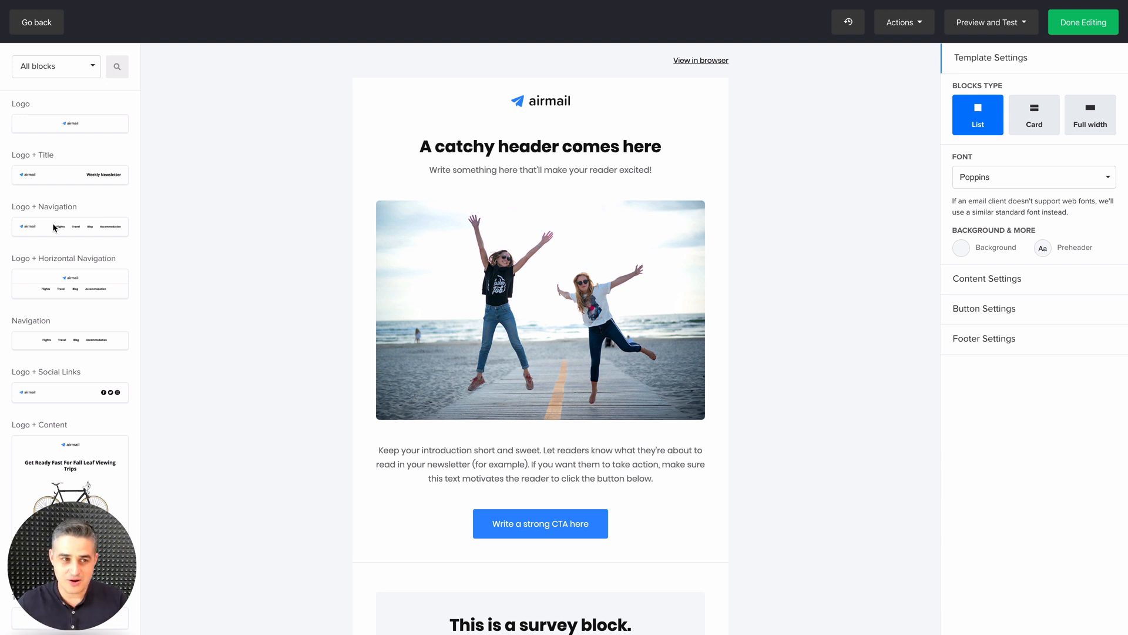
pyautogui.click(76, 69)
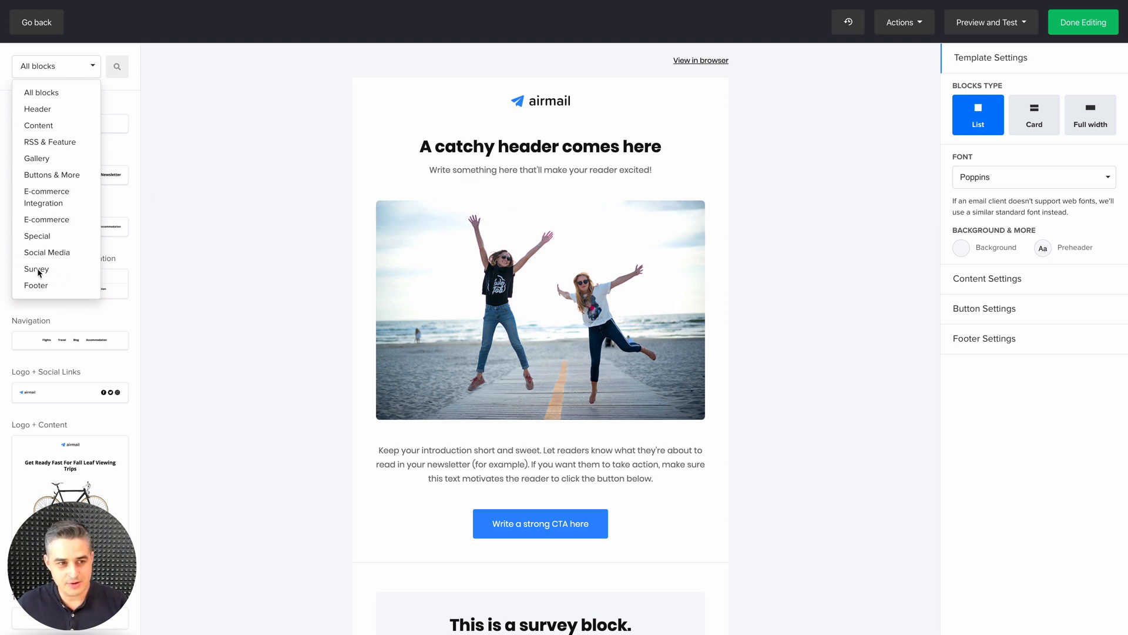
pyautogui.click(119, 68)
pyautogui.write('survey')
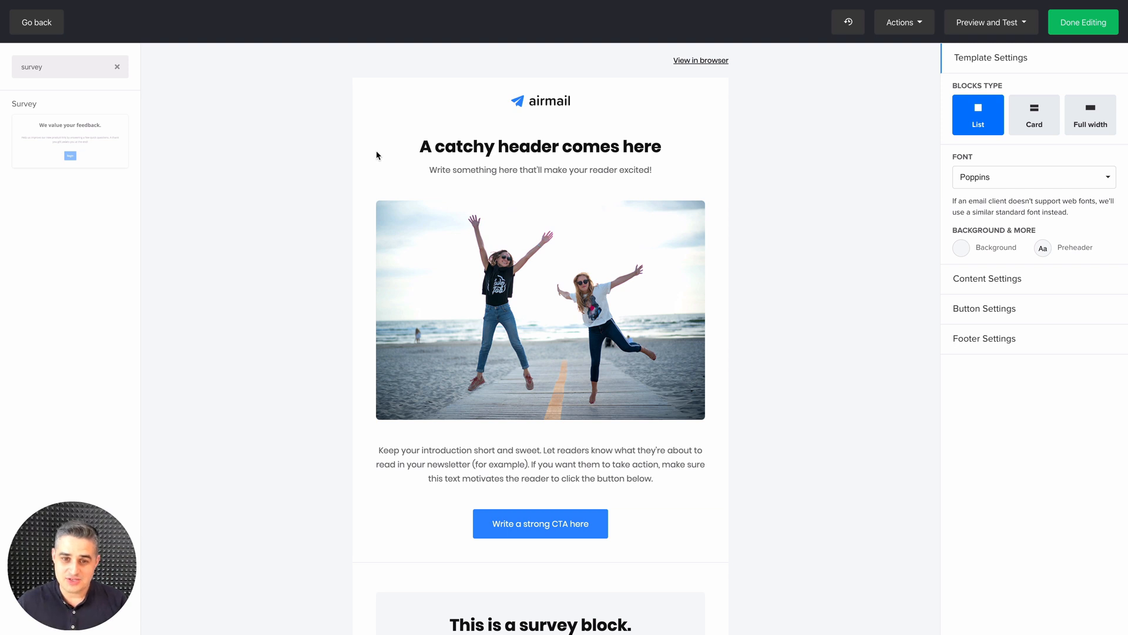
# Open the settings of the email's existing survey block and preview its Satisfaction Score and Outro questions
pyautogui.scroll(-3, 532, 304)
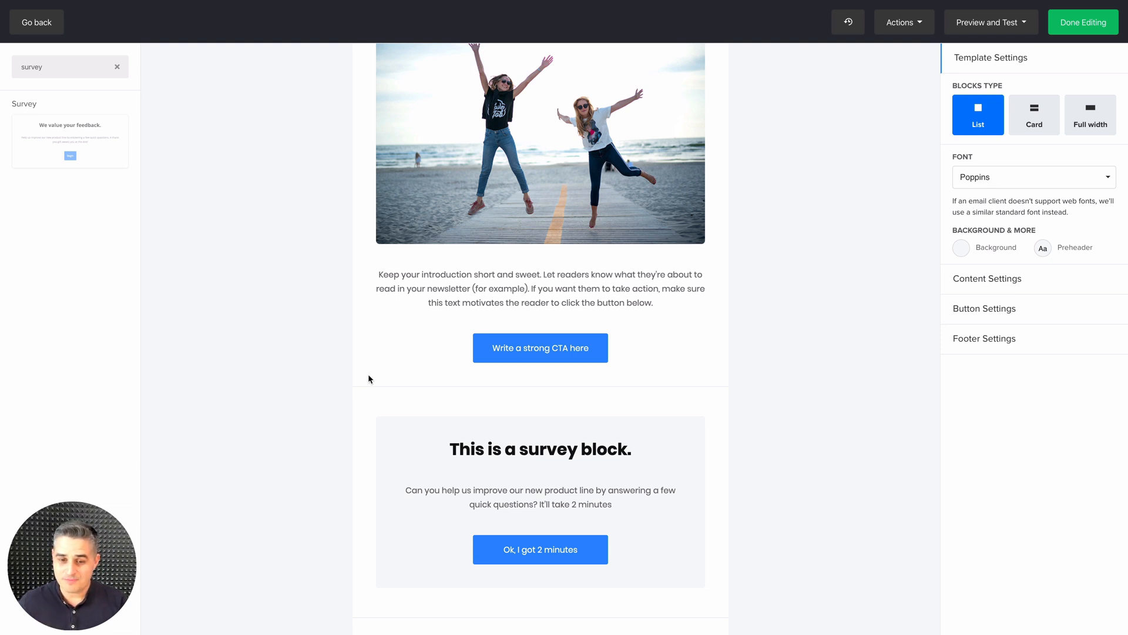
pyautogui.scroll(-2, 370, 328)
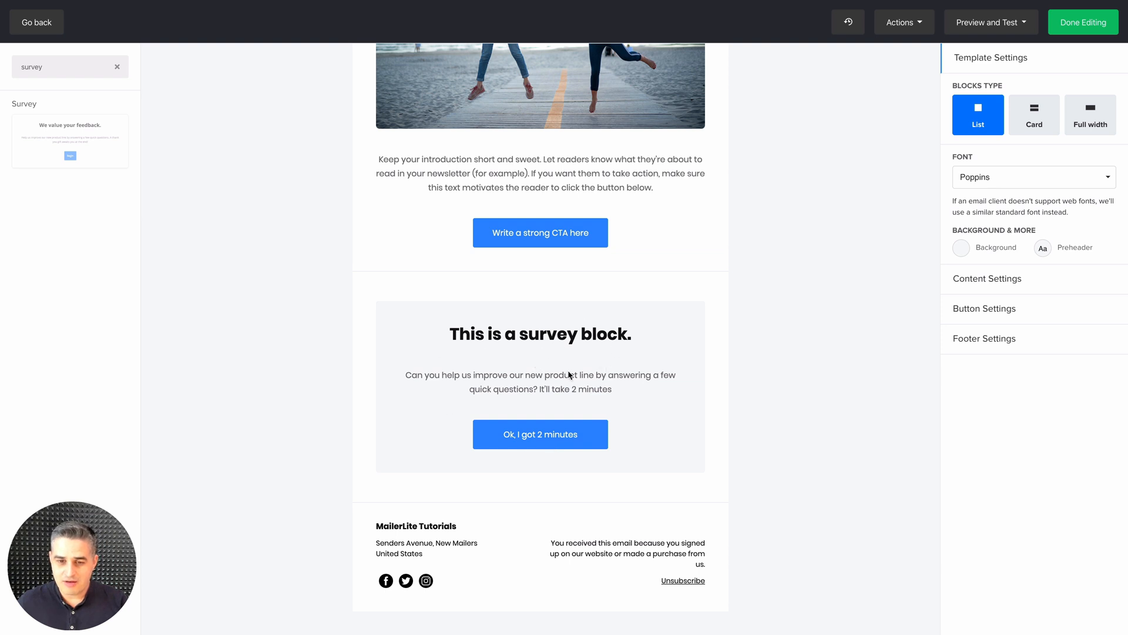
pyautogui.moveTo(522, 365)
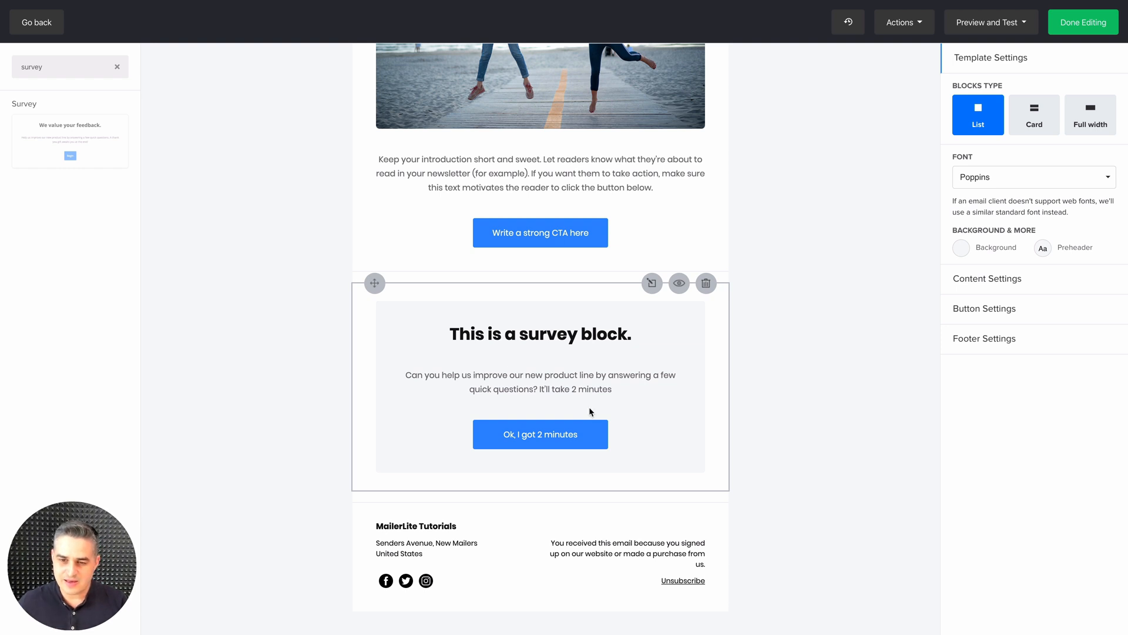
pyautogui.click(652, 285)
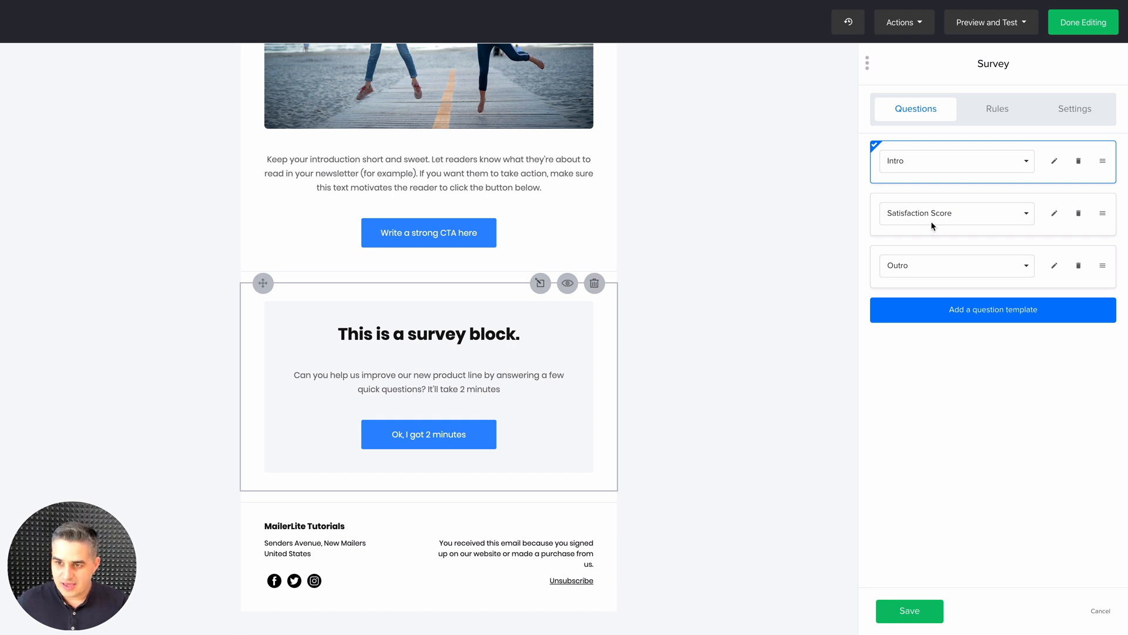
pyautogui.click(964, 216)
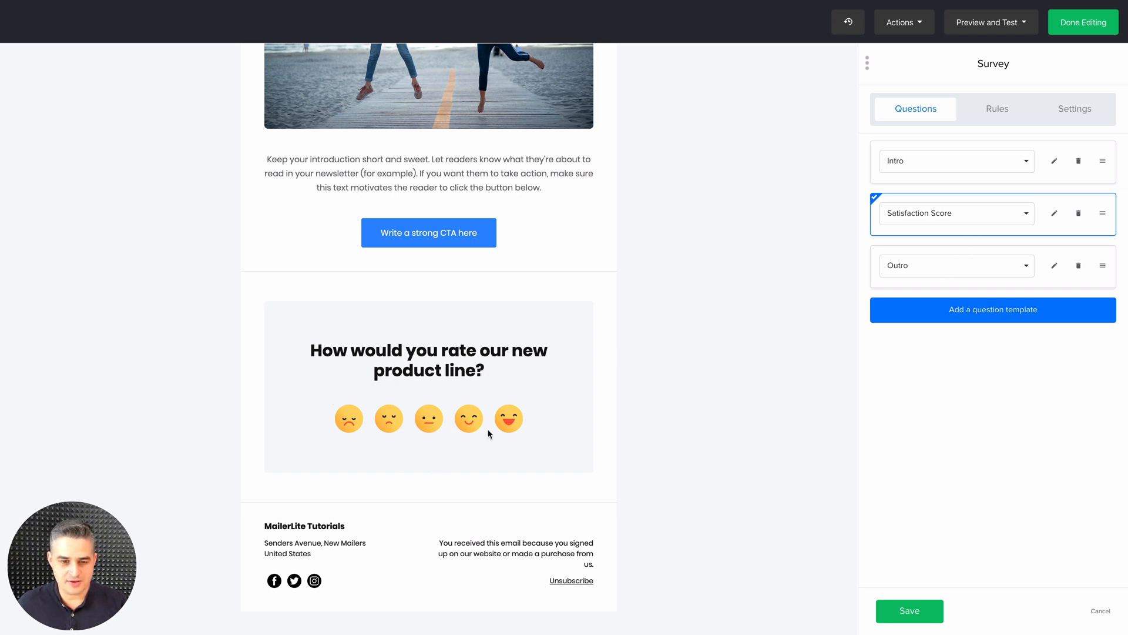
pyautogui.click(964, 273)
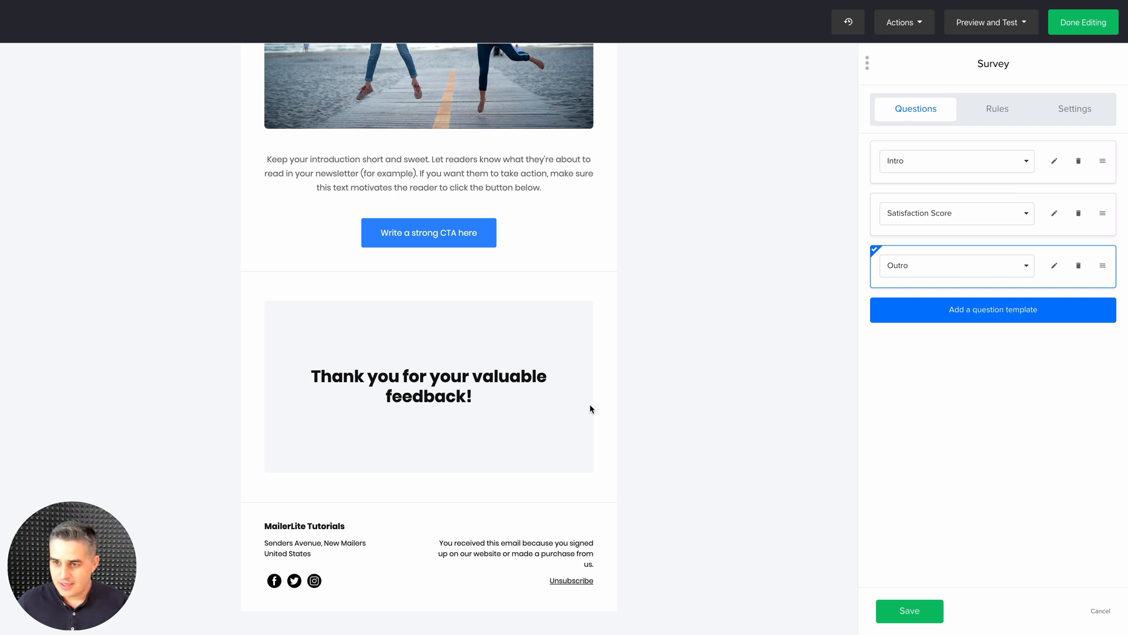
# Add Multiple Choice, Open Question and Like/Dislike question templates to the survey
pyautogui.click(971, 310)
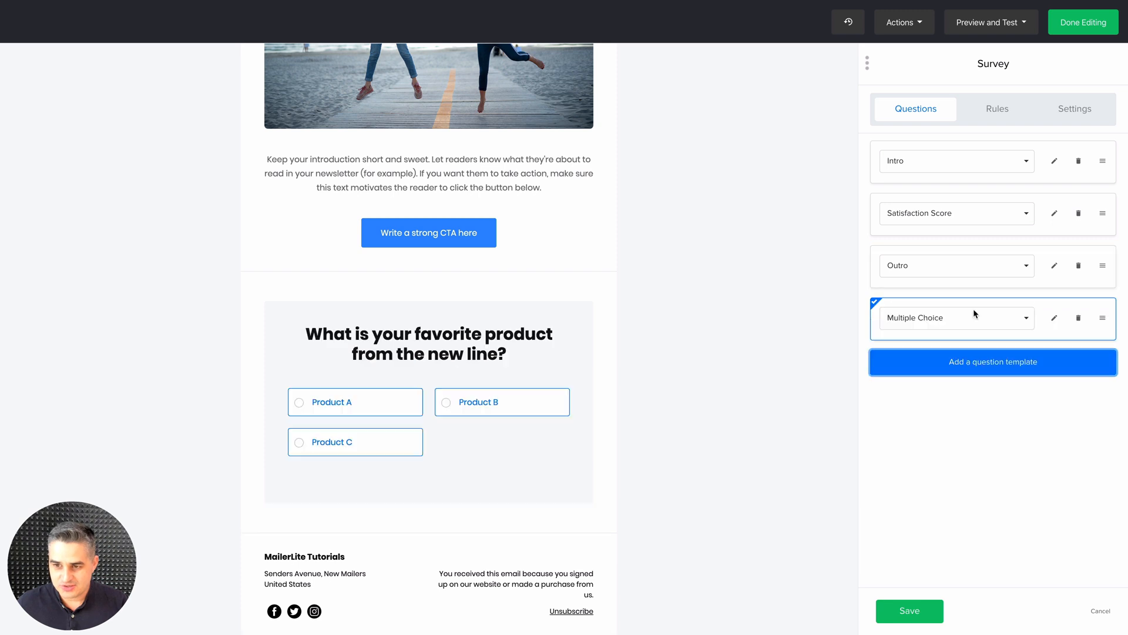
pyautogui.click(955, 363)
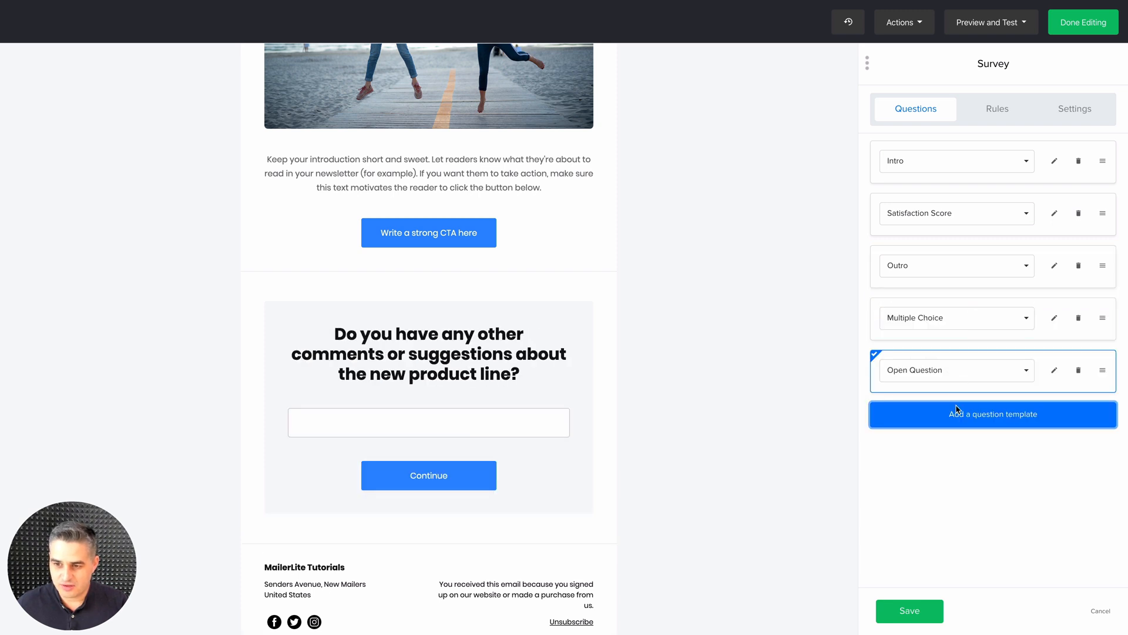
pyautogui.click(955, 413)
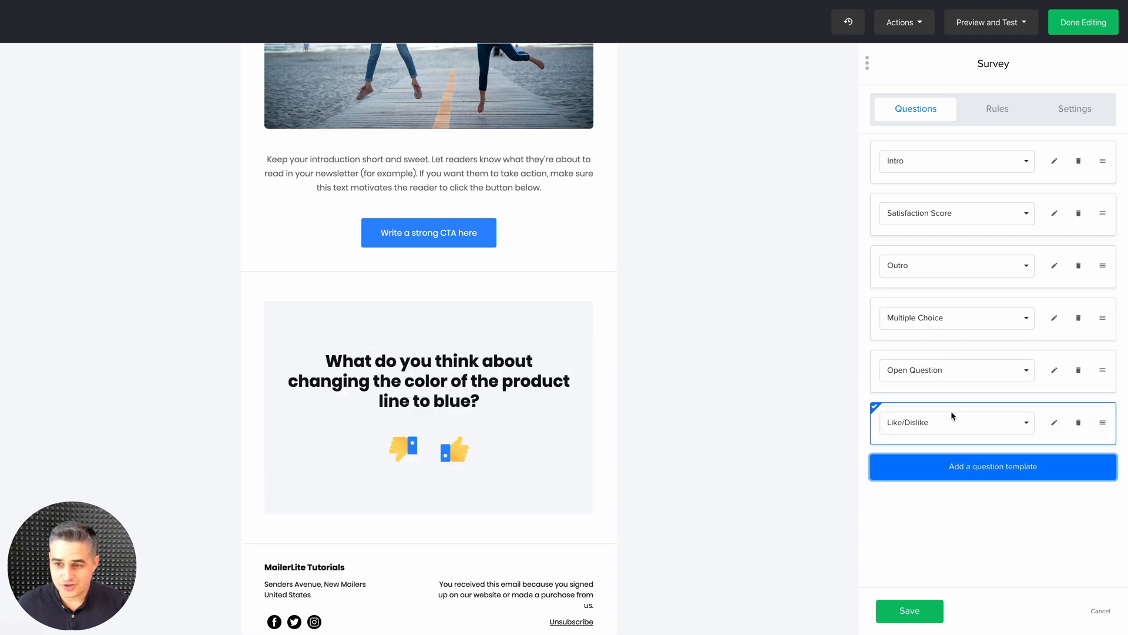
# Add a second Outro template, delete it again, and move the original Outro below the Like/Dislike question
pyautogui.click(971, 475)
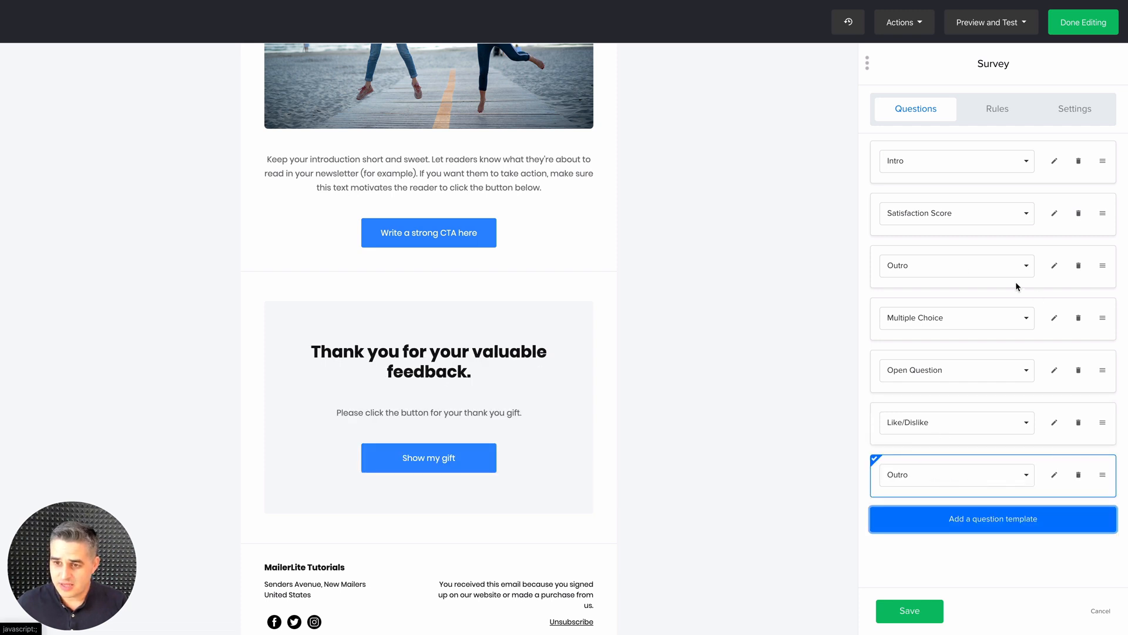
pyautogui.click(1081, 479)
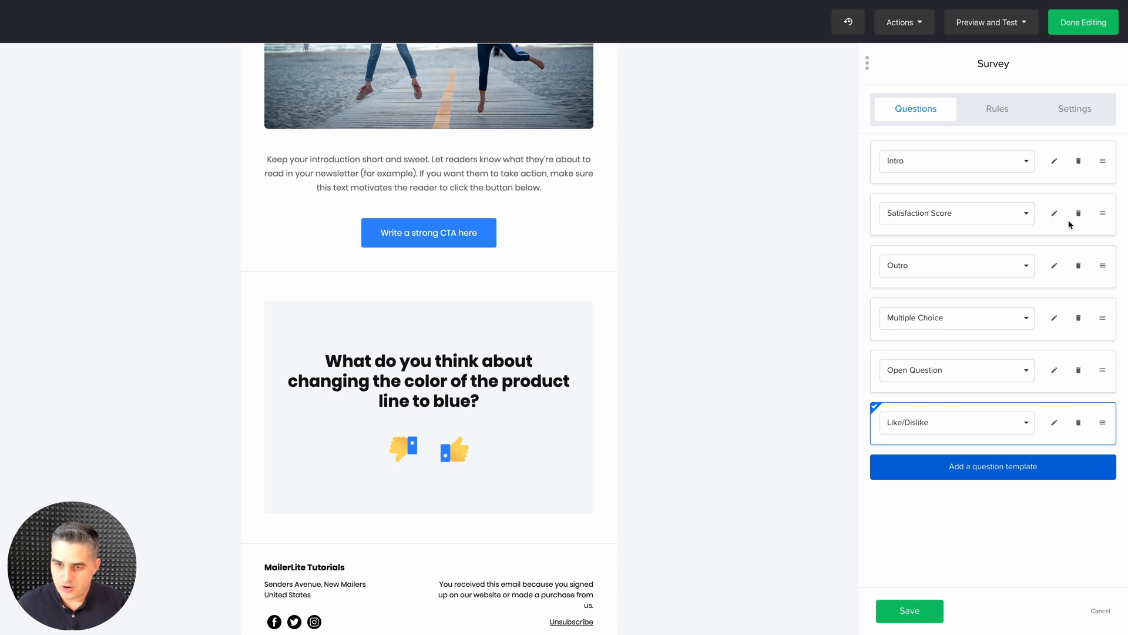
pyautogui.click(1101, 268)
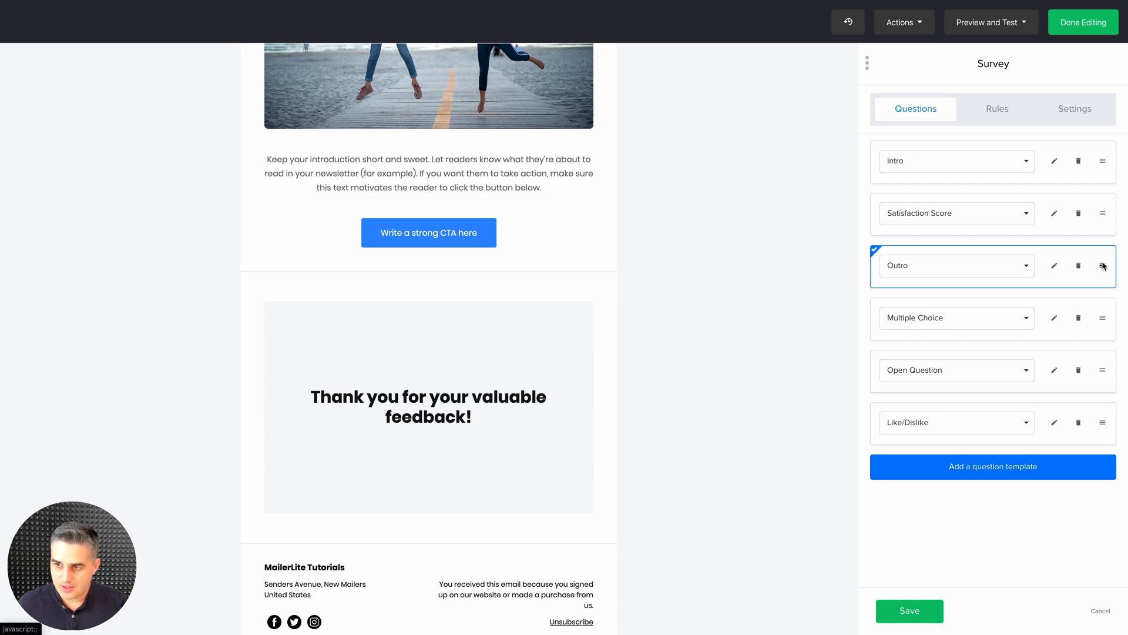
pyautogui.moveTo(1103, 266); pyautogui.dragTo(992, 419)
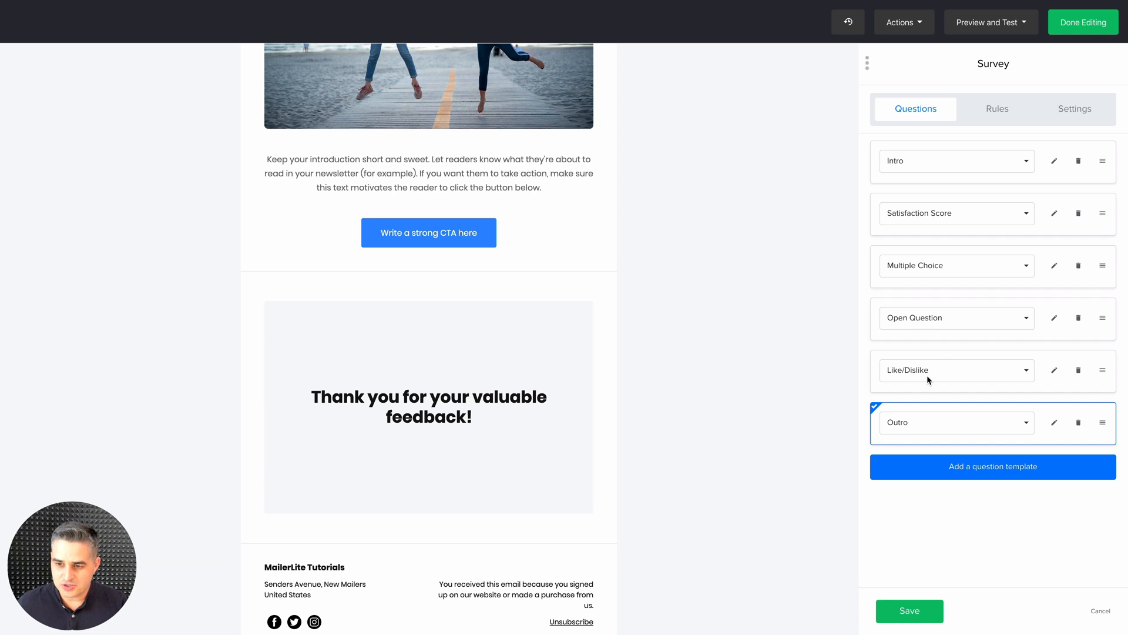
pyautogui.click(921, 427)
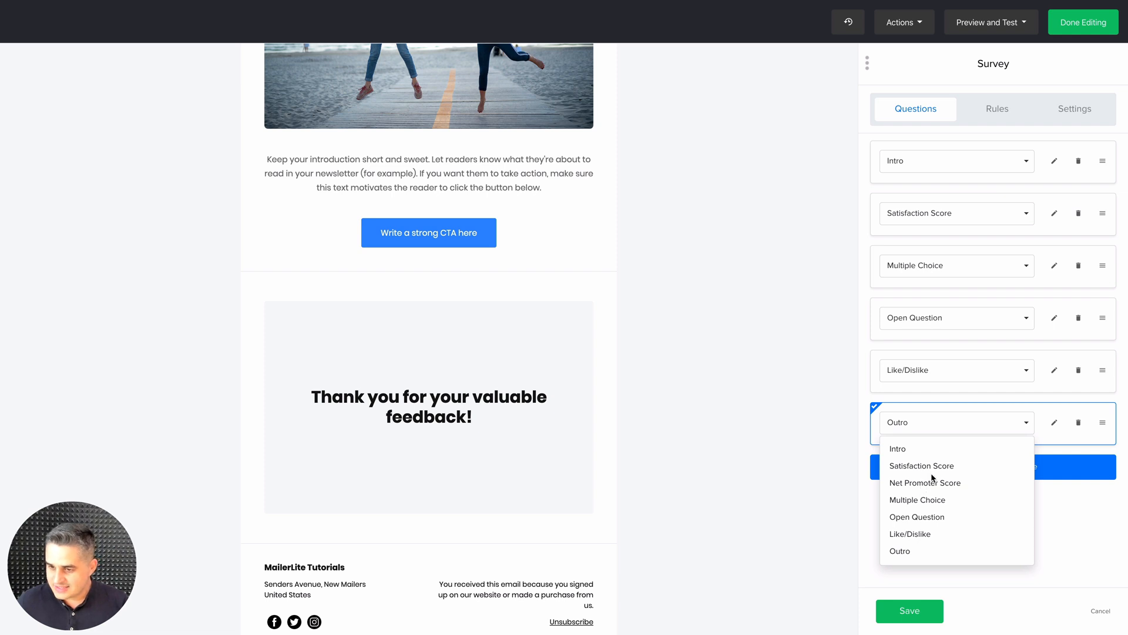
pyautogui.click(962, 422)
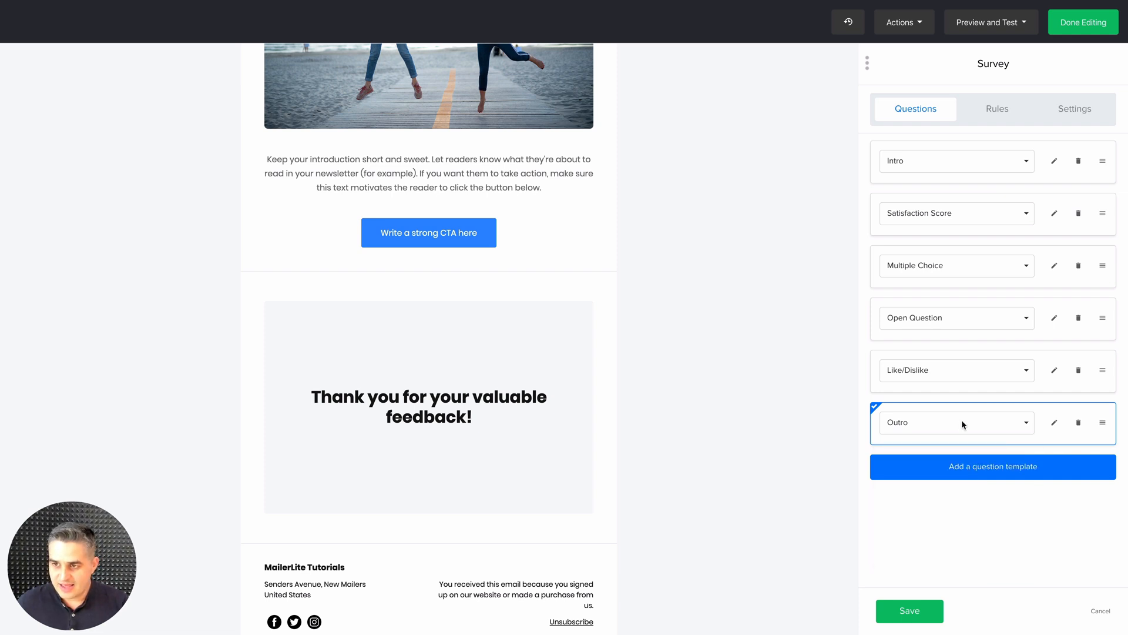
# Check the Intro question's fields, try the Star shape on the Satisfaction Score question, and set its shape to Heart
pyautogui.click(1055, 164)
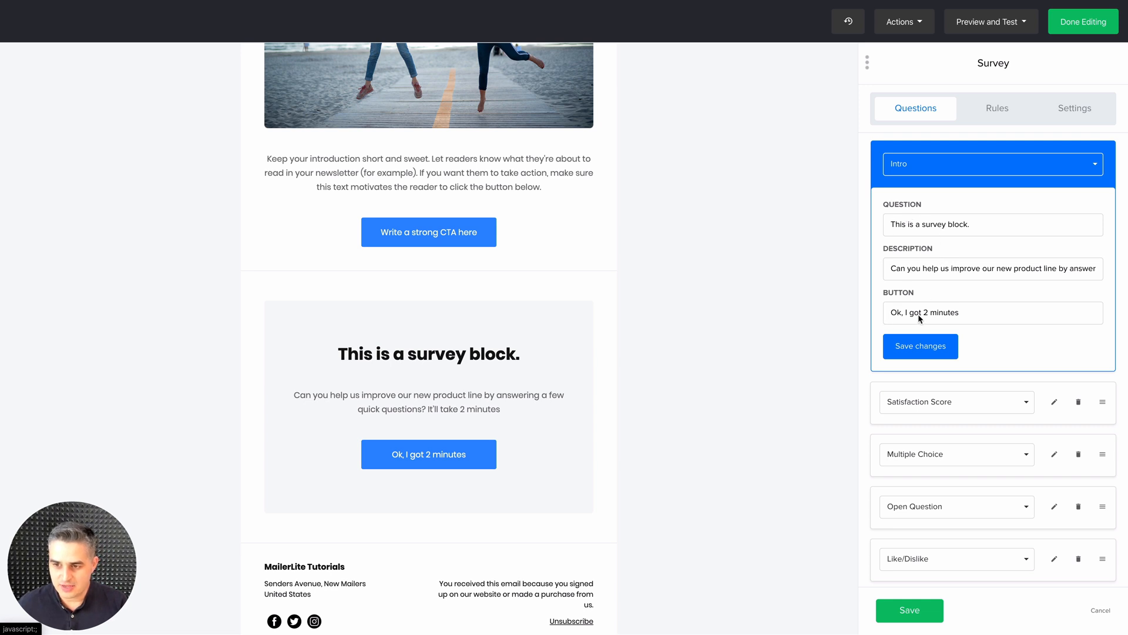
pyautogui.click(1055, 402)
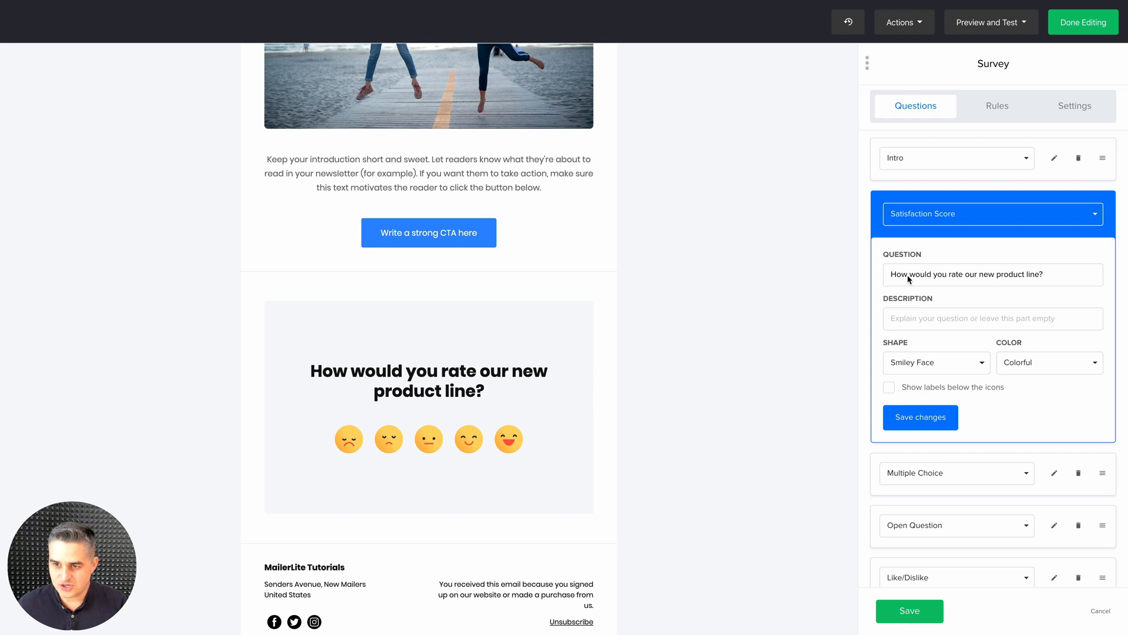
pyautogui.click(920, 364)
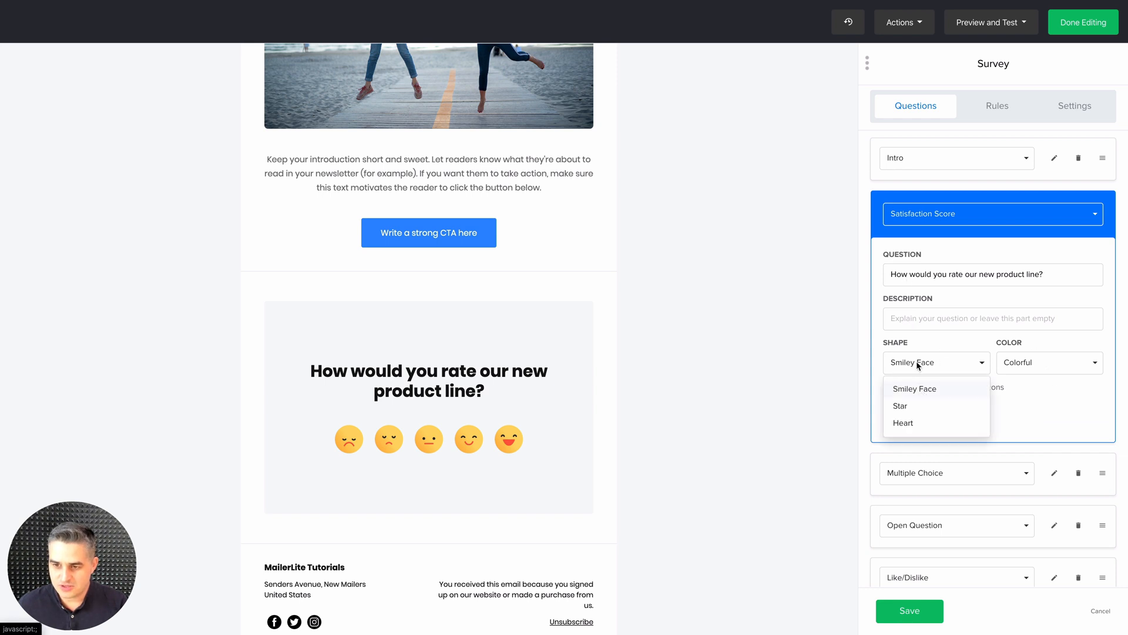
pyautogui.click(900, 405)
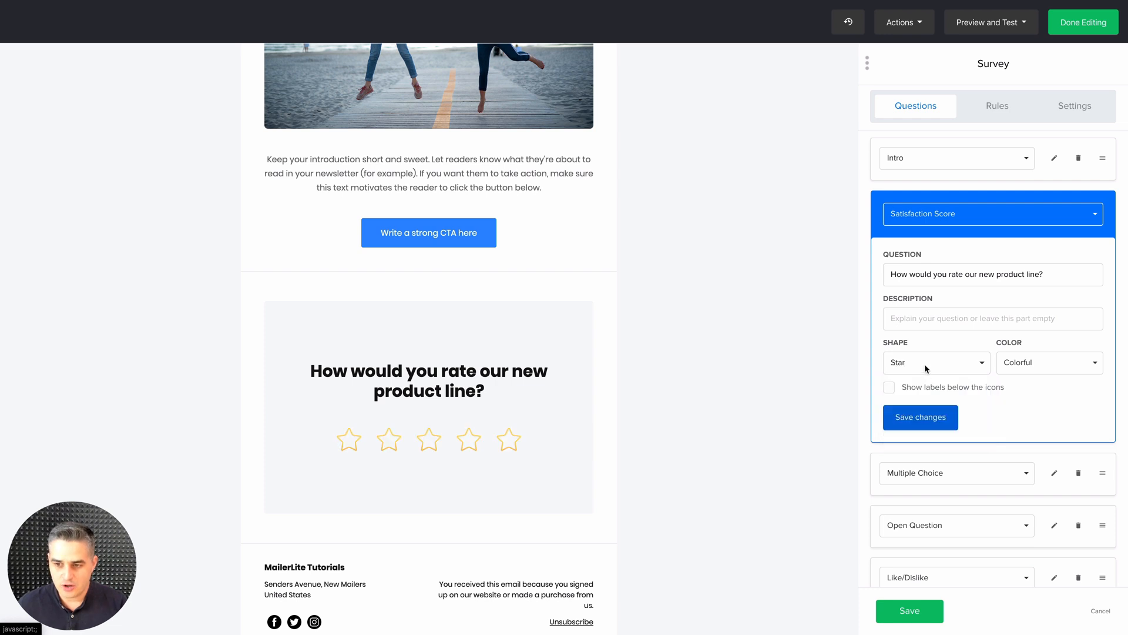
pyautogui.click(925, 365)
pyautogui.click(911, 422)
# Try Black, Grey and White for the Satisfaction Score icons and return the color to Colorful
pyautogui.click(1020, 364)
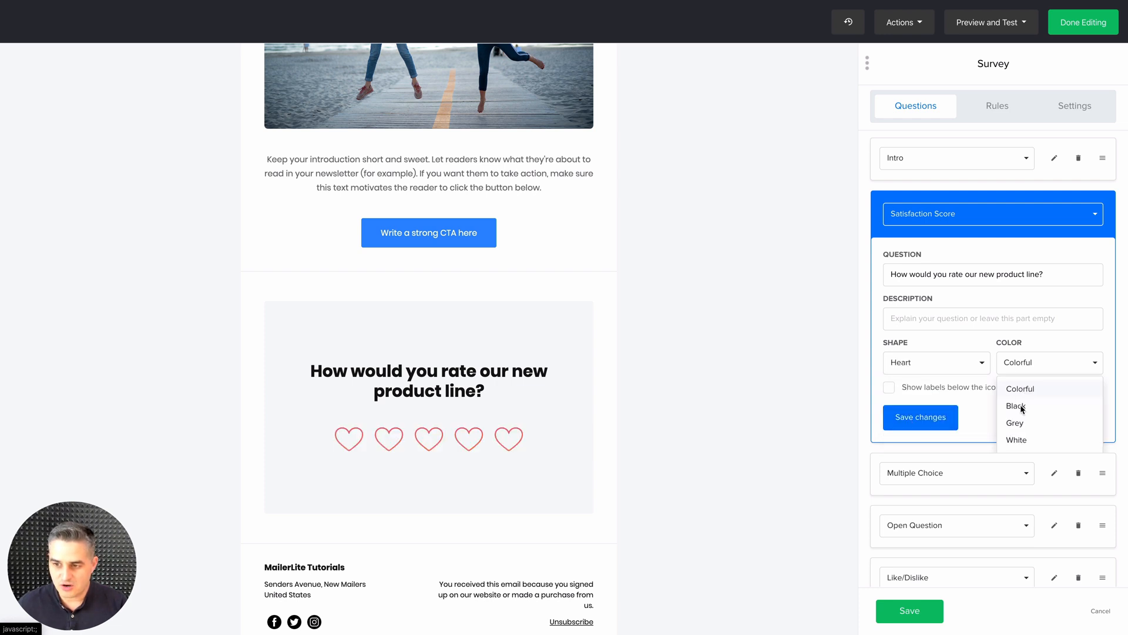
pyautogui.click(1016, 406)
pyautogui.click(1016, 366)
pyautogui.click(1015, 426)
pyautogui.click(1013, 369)
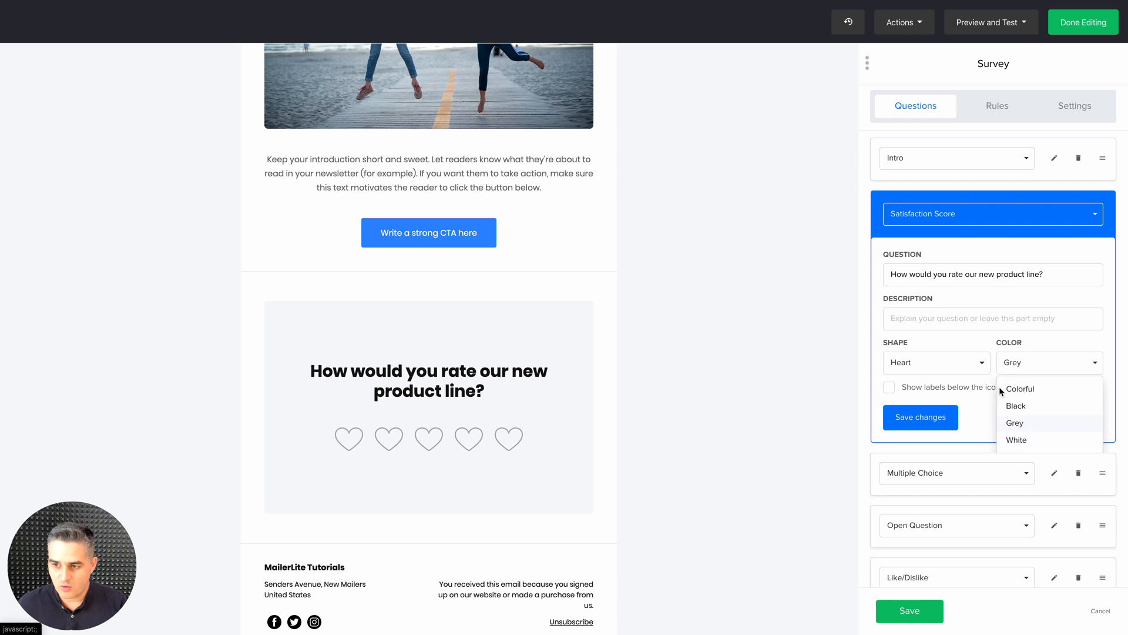
pyautogui.click(1019, 440)
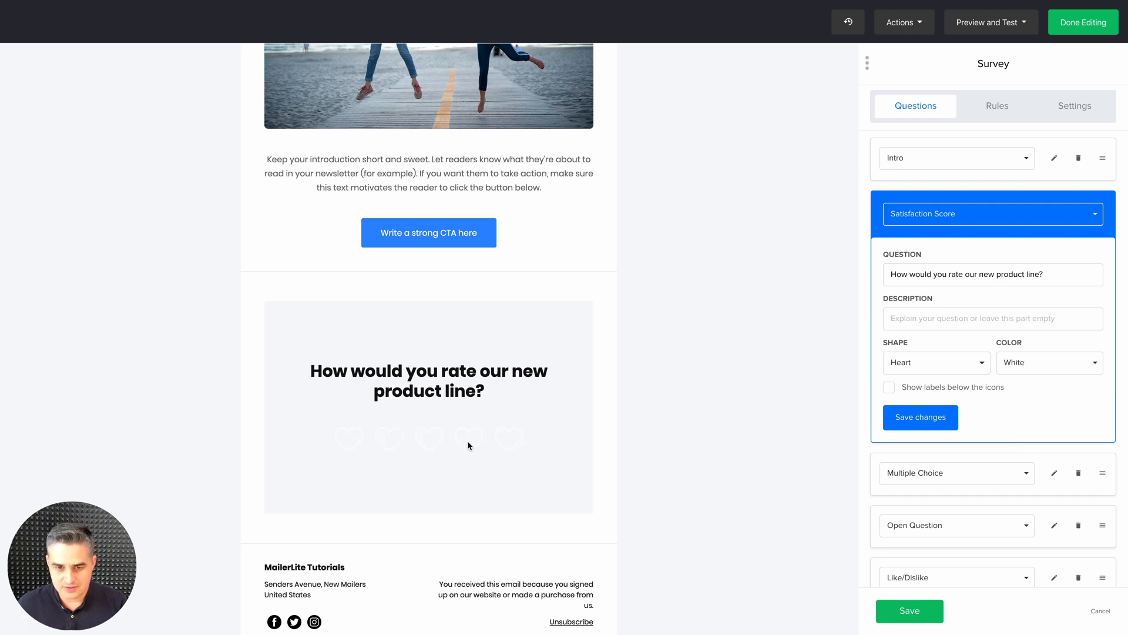
pyautogui.click(1008, 369)
pyautogui.click(1019, 390)
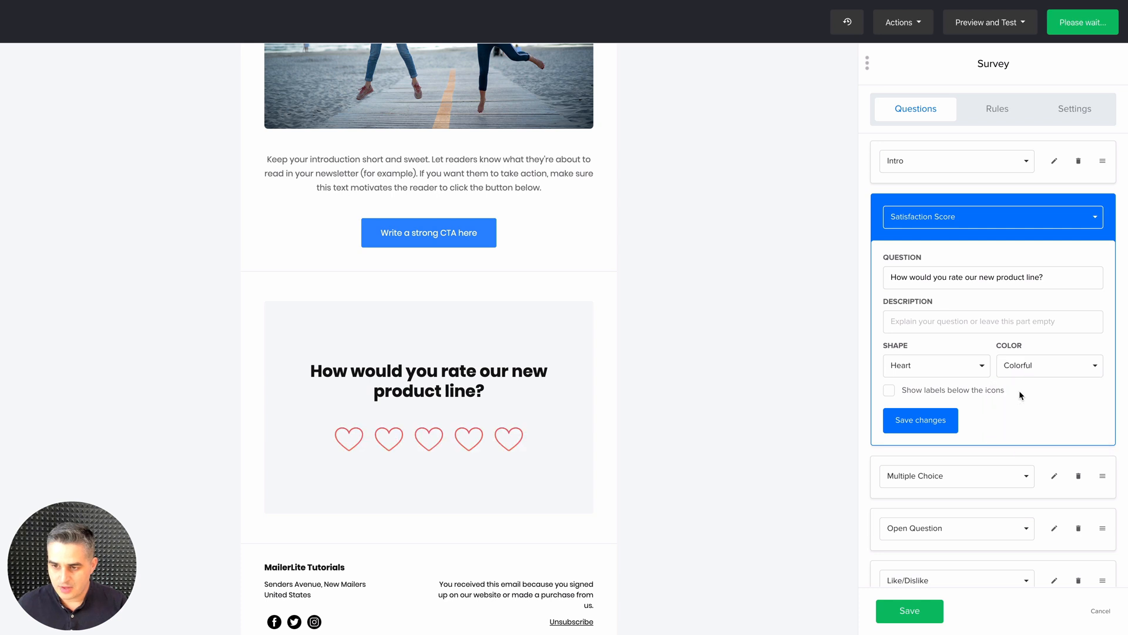
# Show labels below the Satisfaction Score icons and allow multiple answers in the Multiple Choice question
pyautogui.click(904, 391)
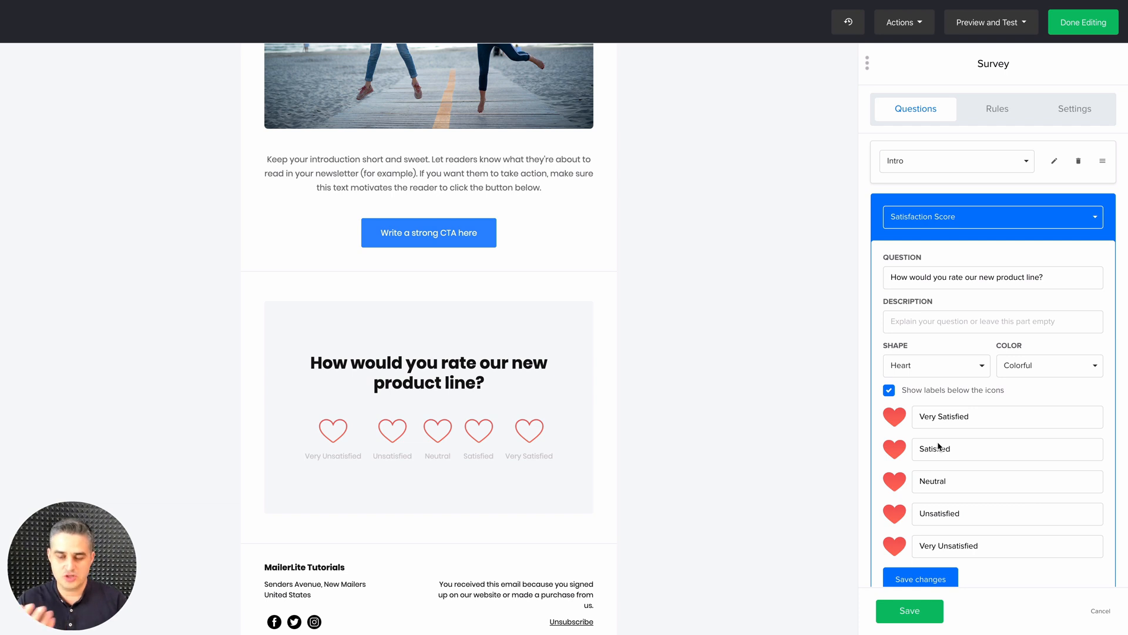
pyautogui.scroll(-5, 939, 445)
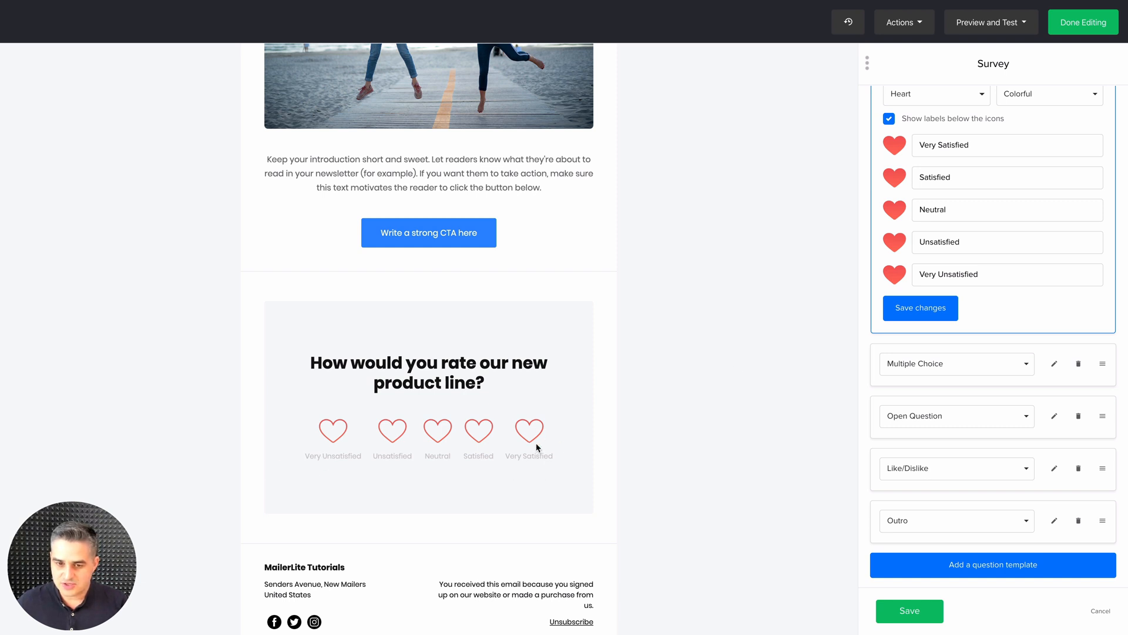
pyautogui.click(1055, 364)
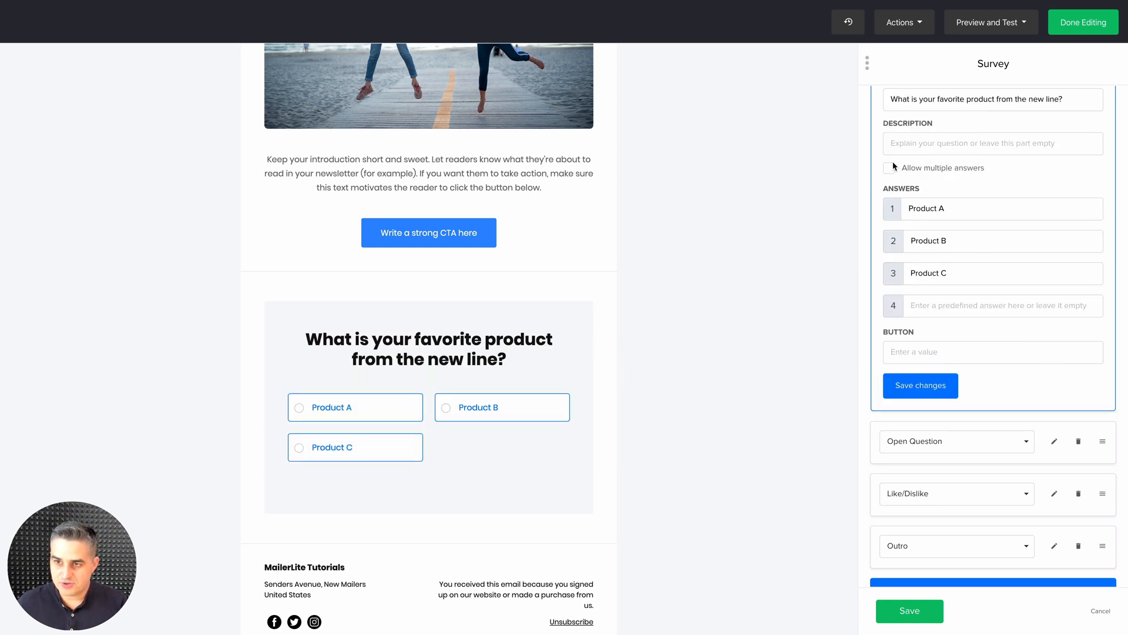
pyautogui.moveTo(893, 167); pyautogui.dragTo(908, 168)
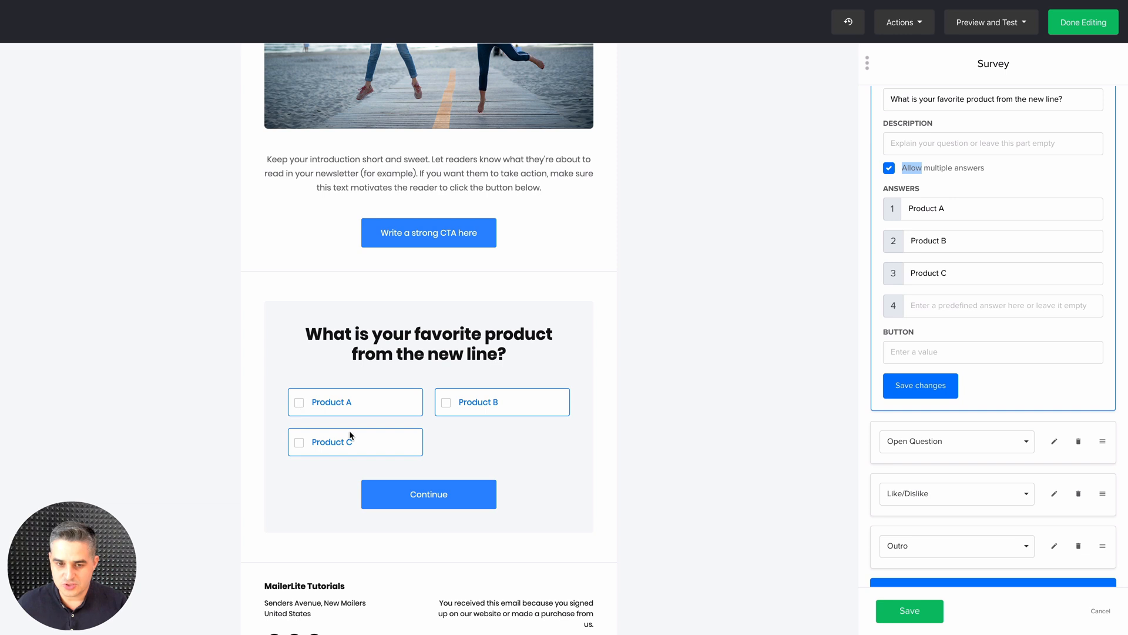
pyautogui.click(890, 168)
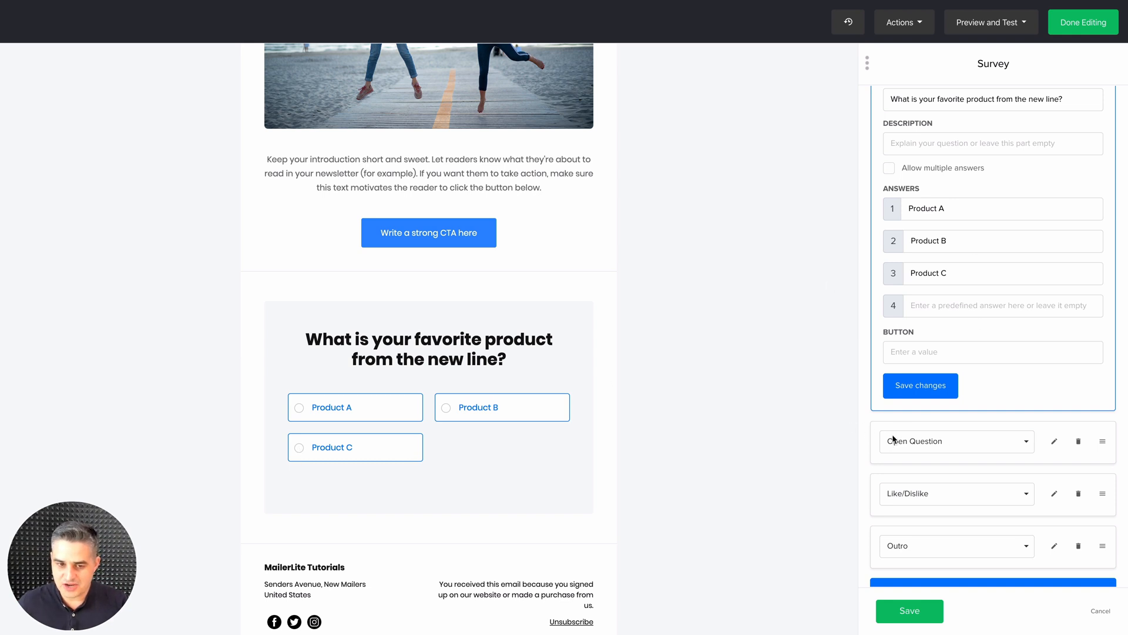
pyautogui.click(889, 169)
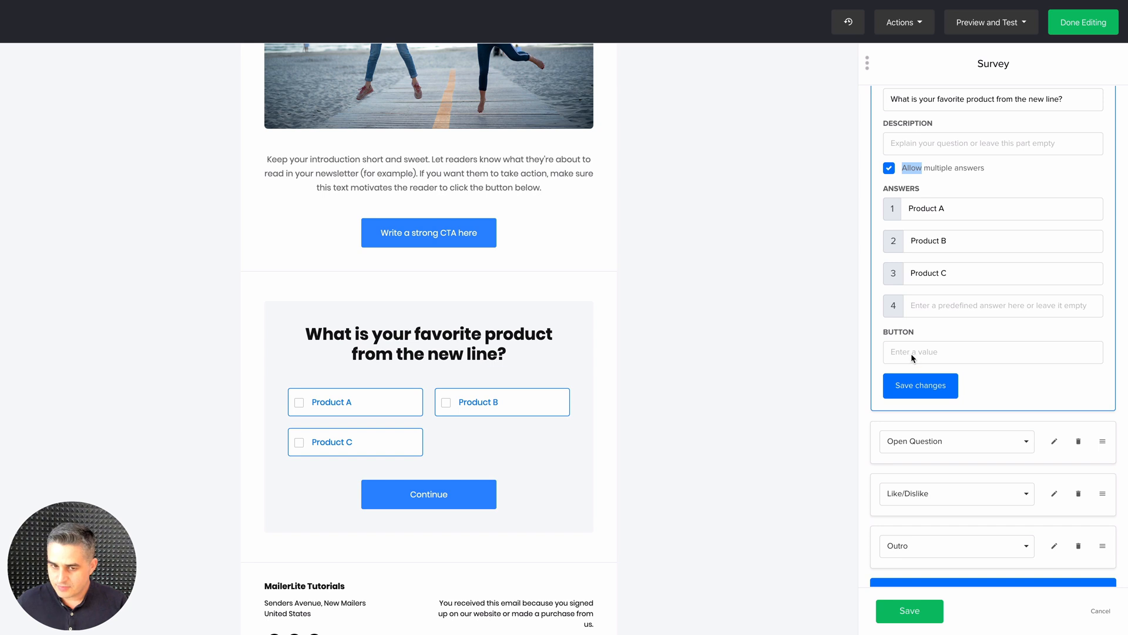
# Set the Open Question's type to Textarea and show the input placeholder "Write here"
pyautogui.click(1053, 442)
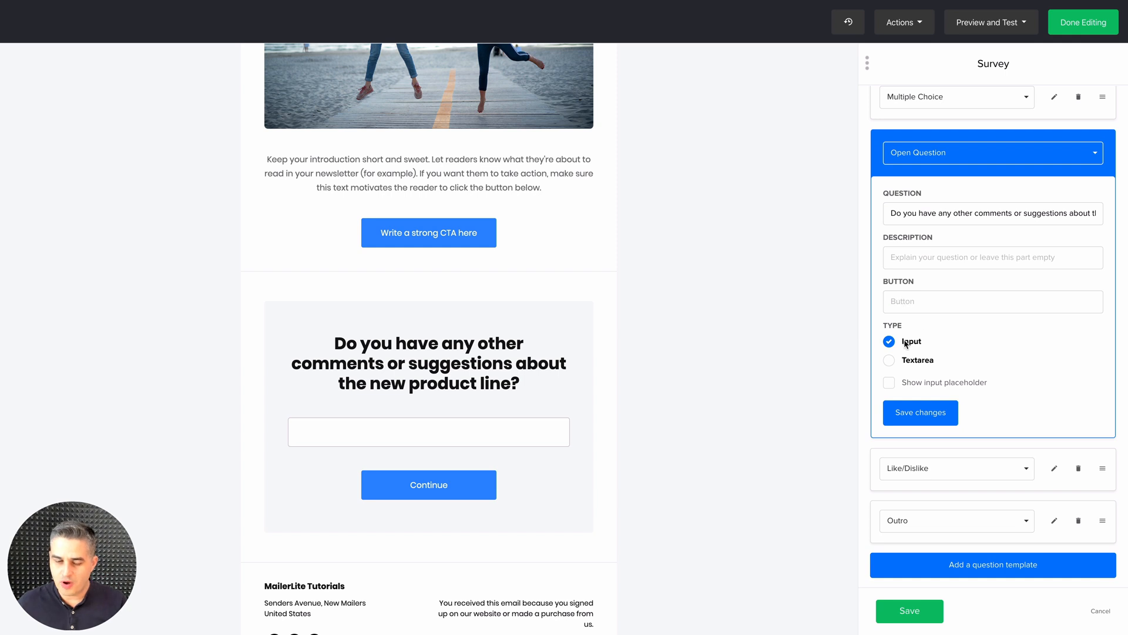
pyautogui.click(889, 360)
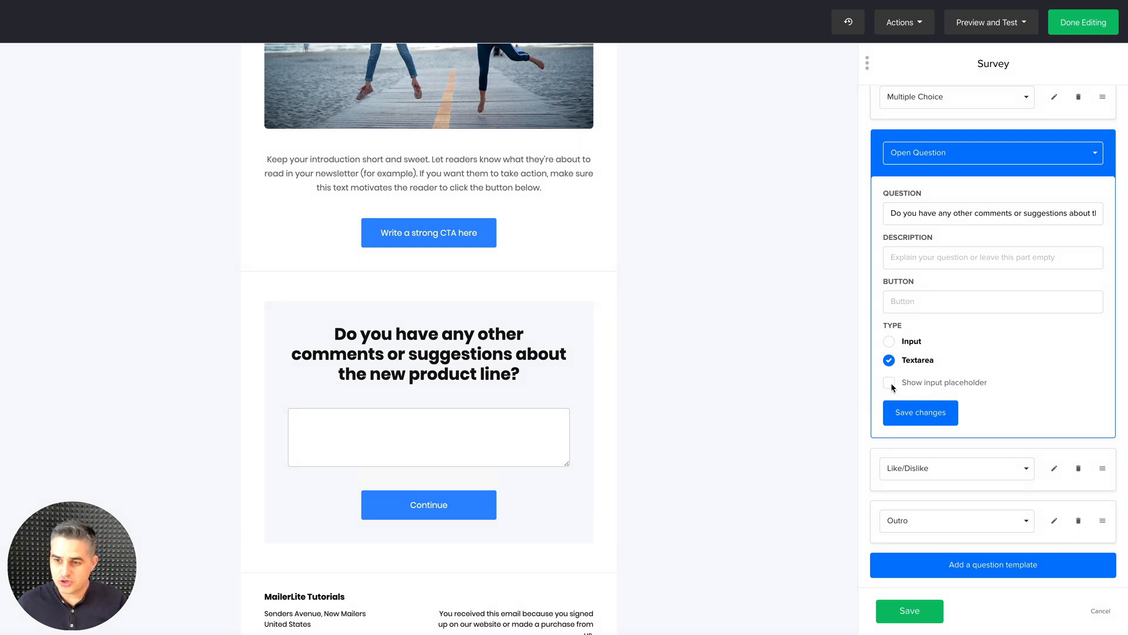
pyautogui.click(889, 384)
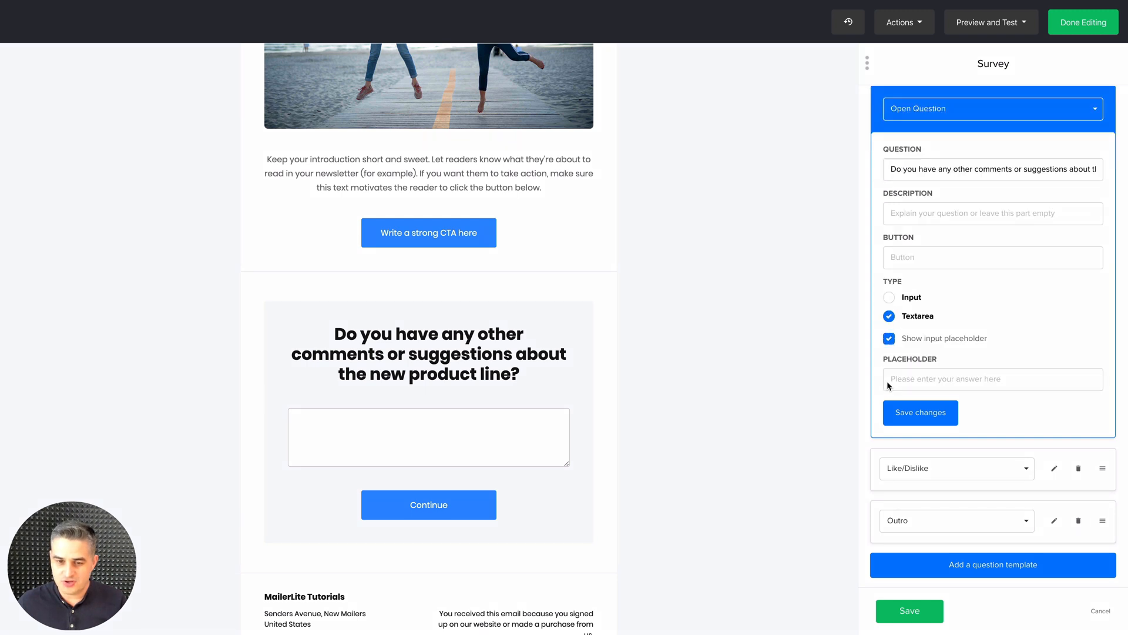
pyautogui.click(911, 381)
pyautogui.write('Write here')
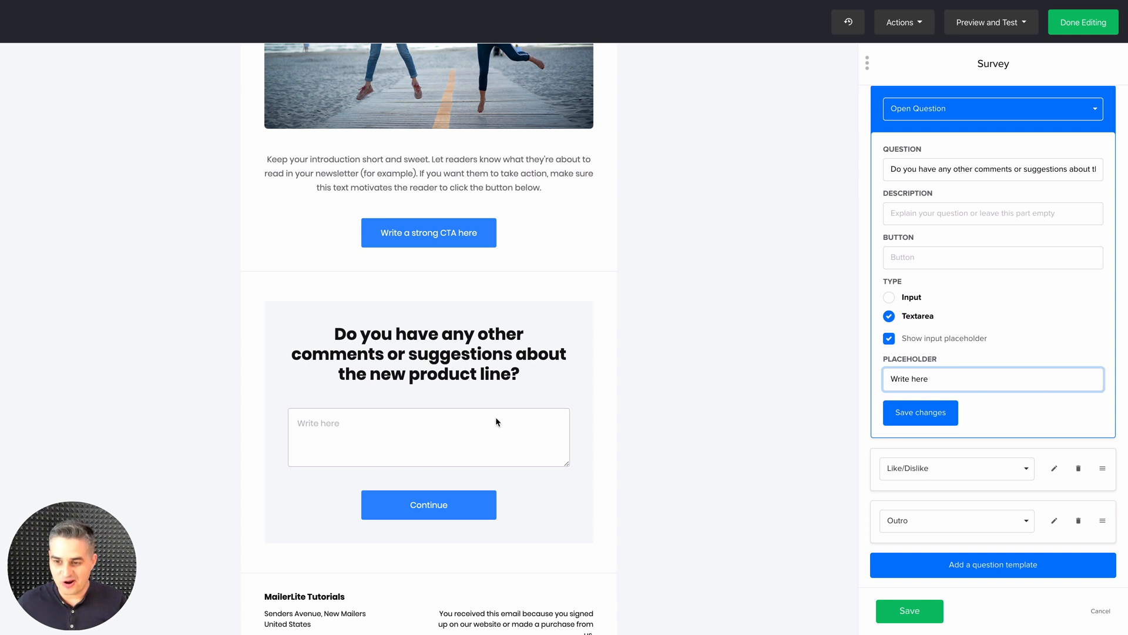
# Set the icon shape of the Like/Dislike question to Love
pyautogui.click(1054, 470)
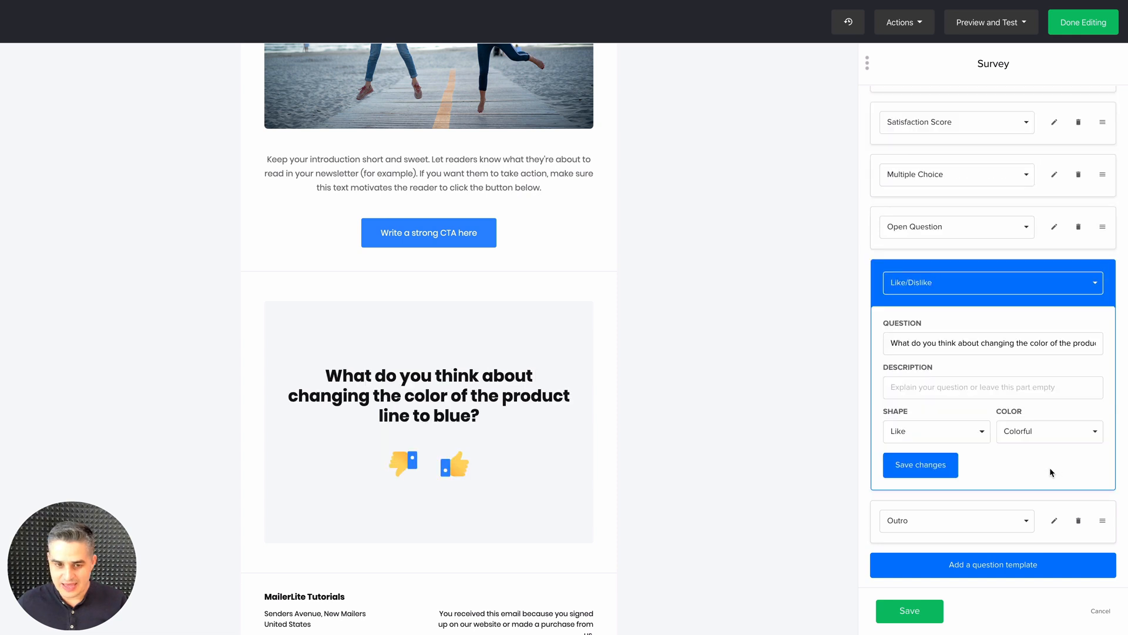
pyautogui.click(920, 437)
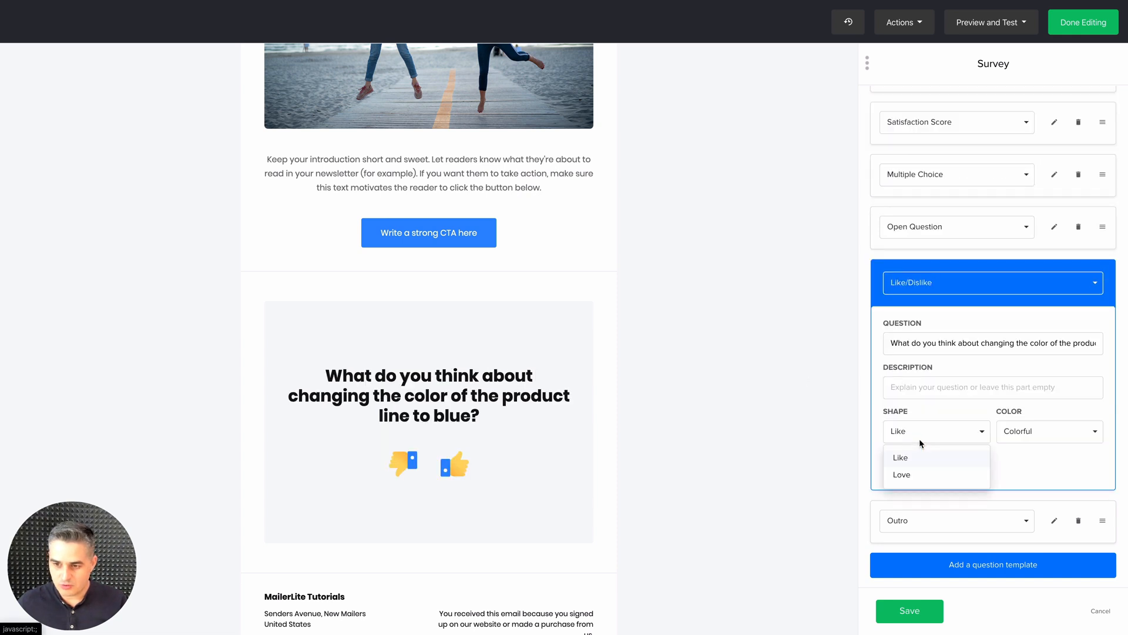
pyautogui.click(903, 475)
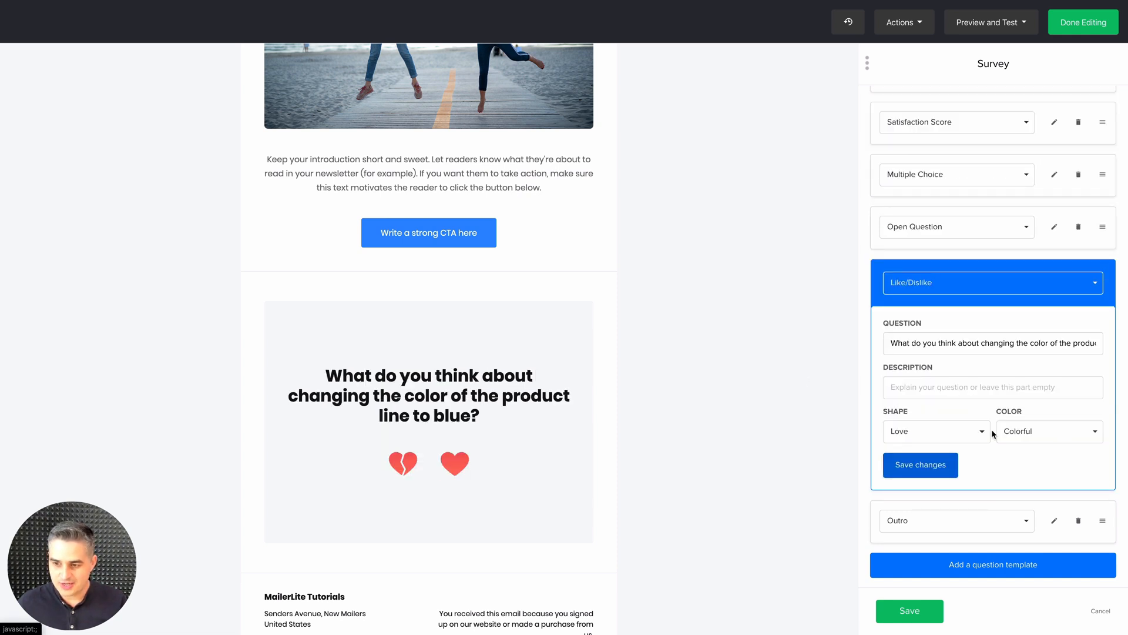
# Add a button labelled "Gift" to the survey's Outro
pyautogui.click(1055, 521)
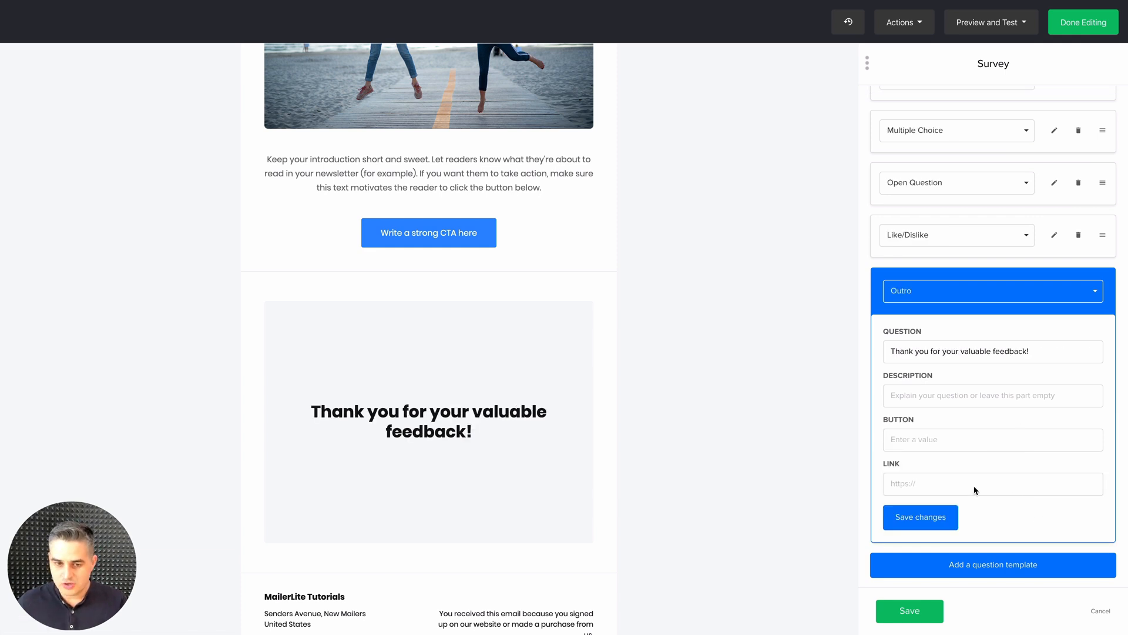
pyautogui.click(910, 441)
pyautogui.write('Gift')
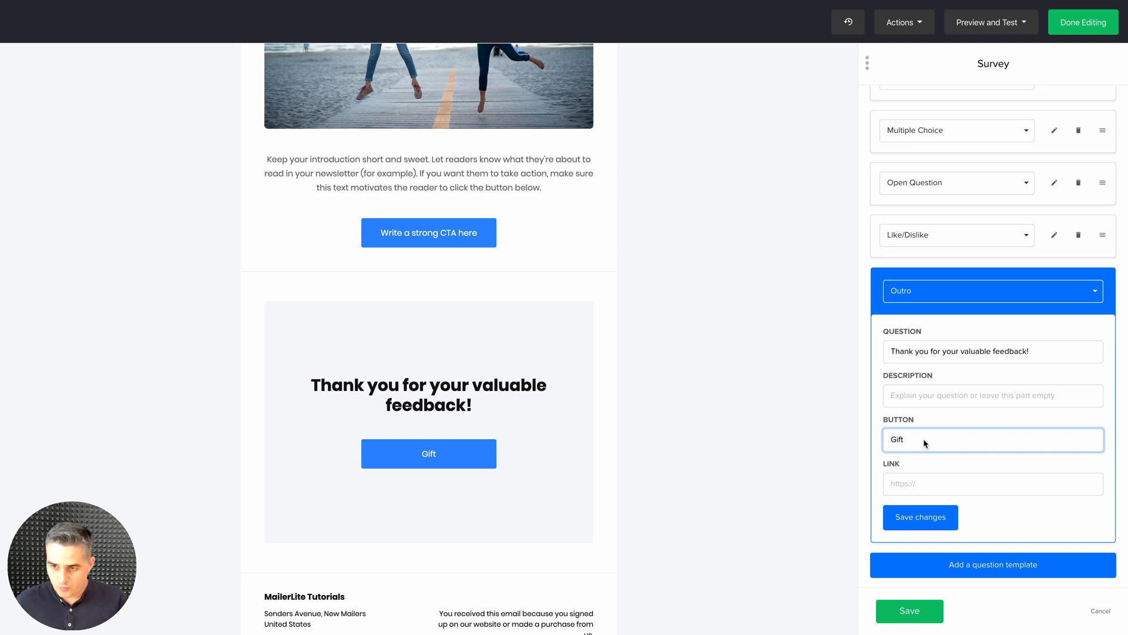
# Add a survey rule for "How would you rate our new product line?" being answered with the specific answer Very Satisfied
pyautogui.scroll(3, 925, 435)
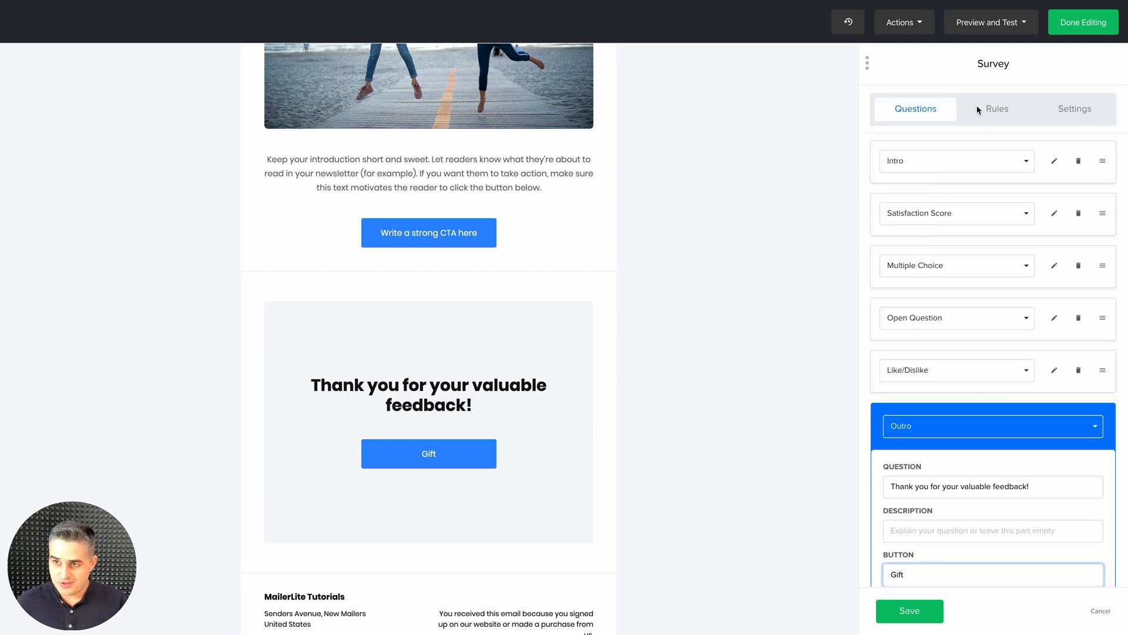
pyautogui.click(997, 112)
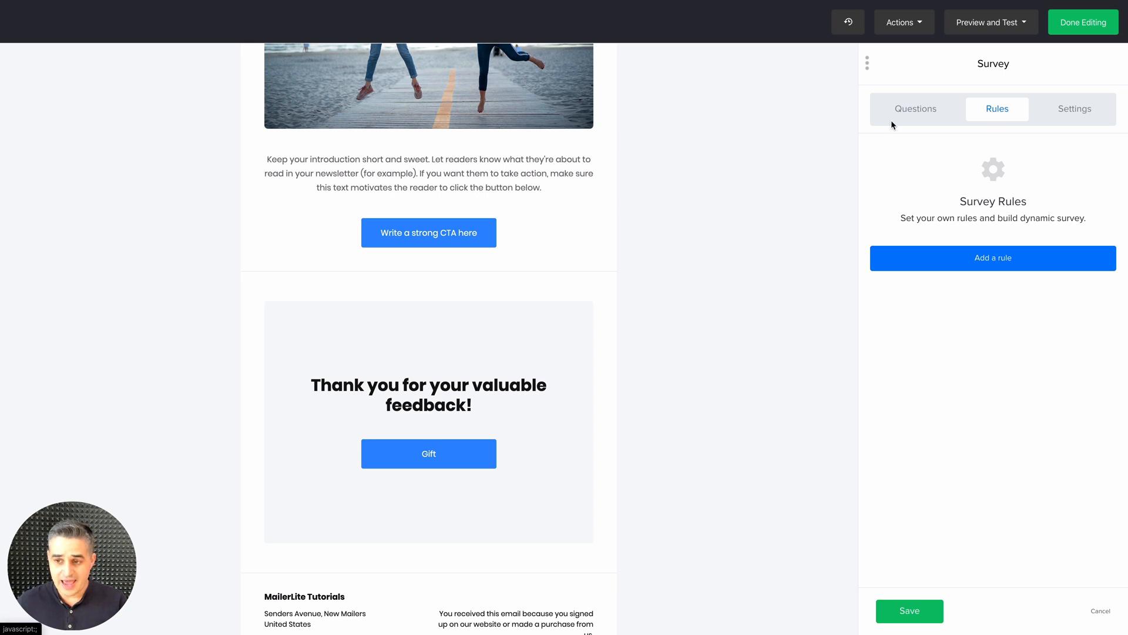
pyautogui.click(993, 257)
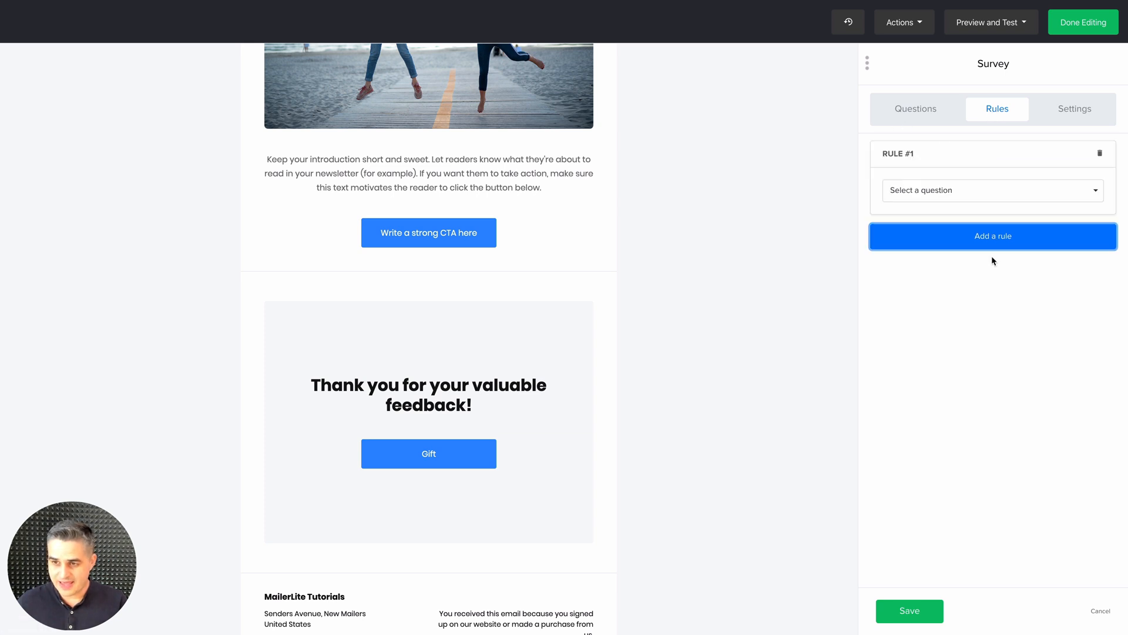
pyautogui.click(949, 198)
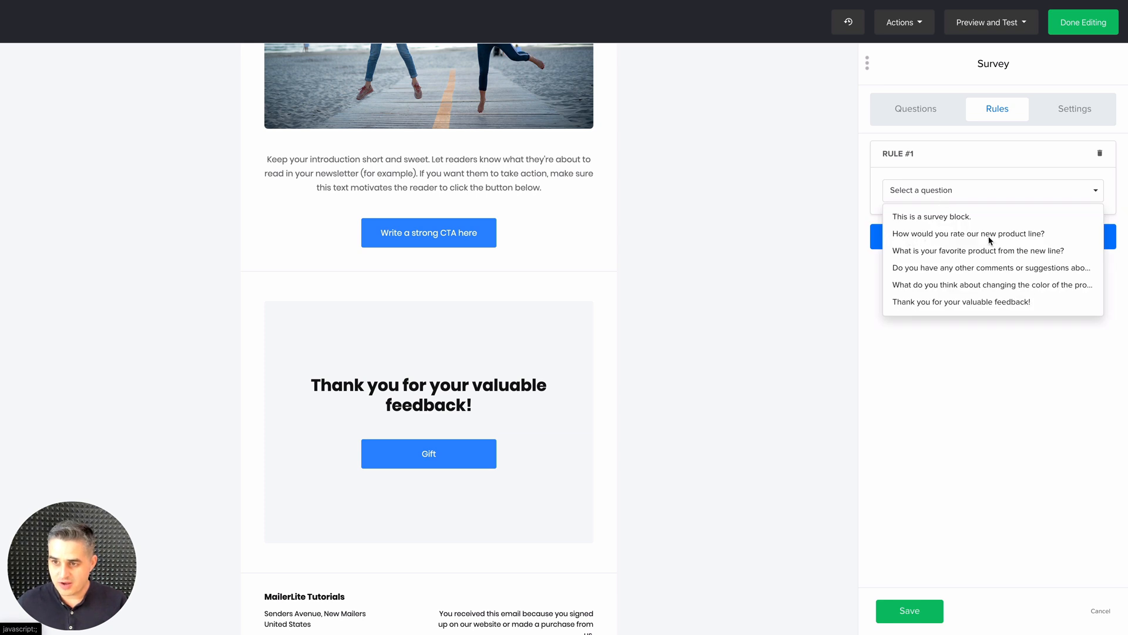
pyautogui.click(970, 236)
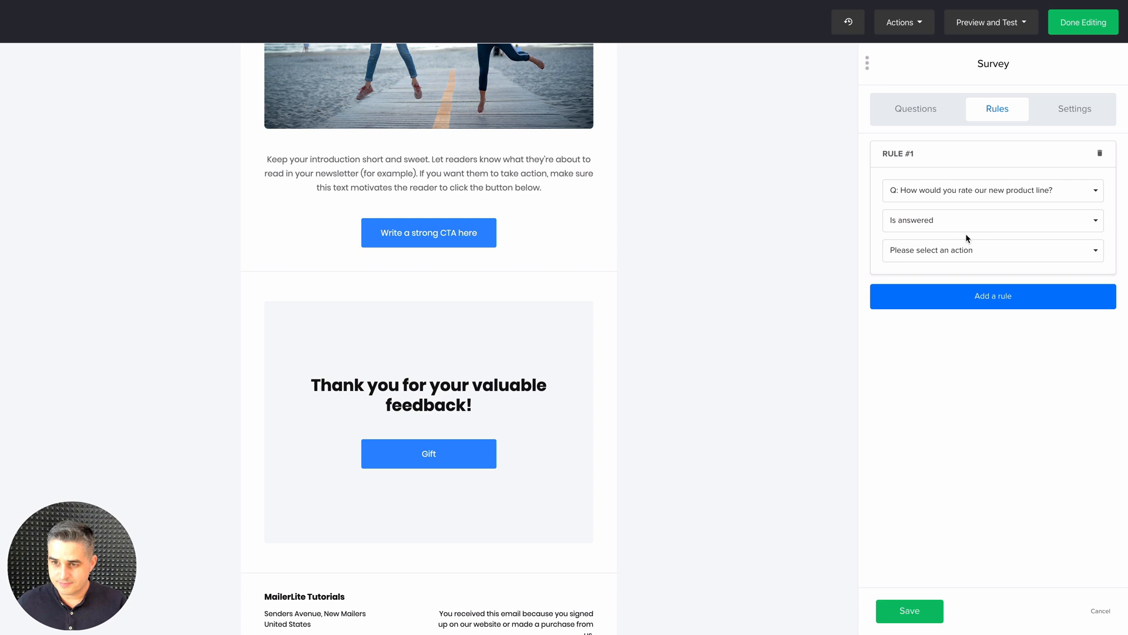
pyautogui.click(921, 225)
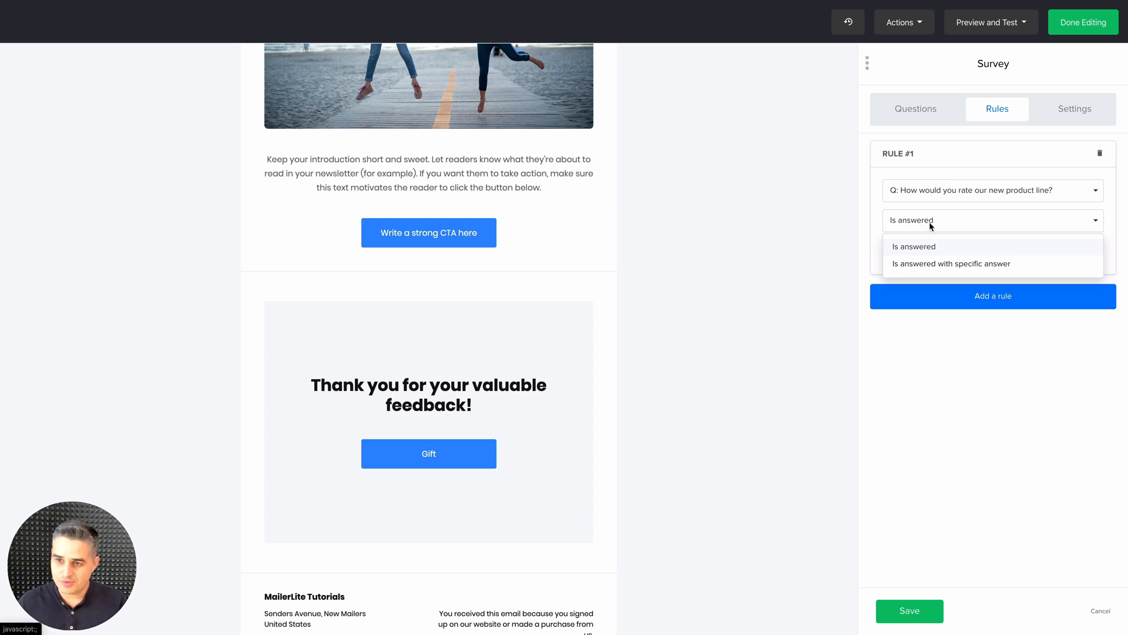
pyautogui.click(921, 263)
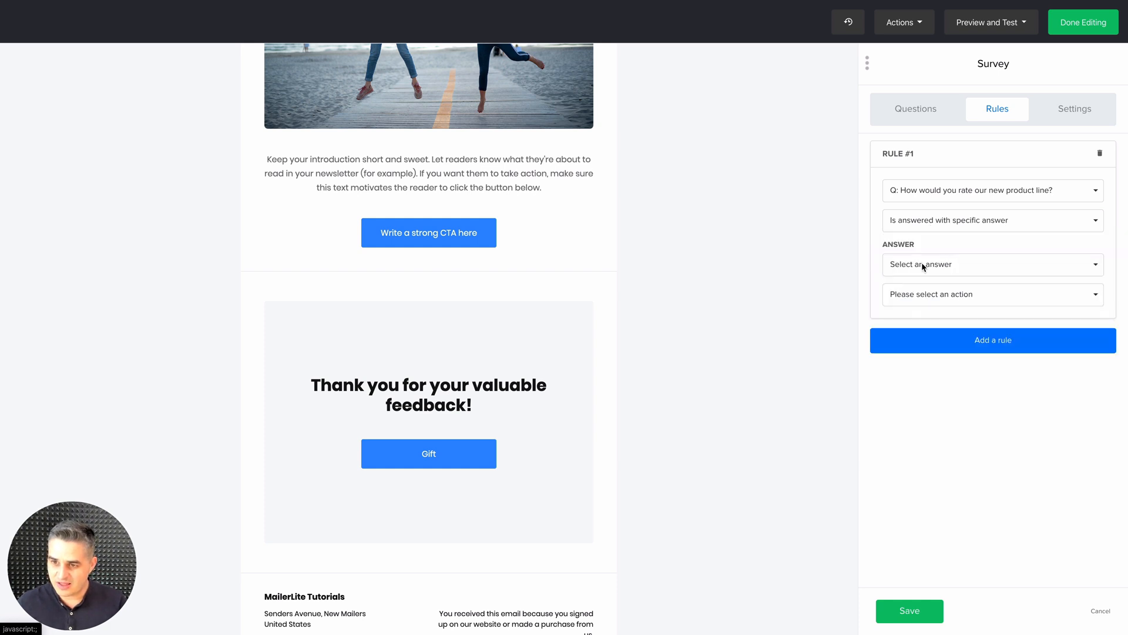
pyautogui.click(925, 266)
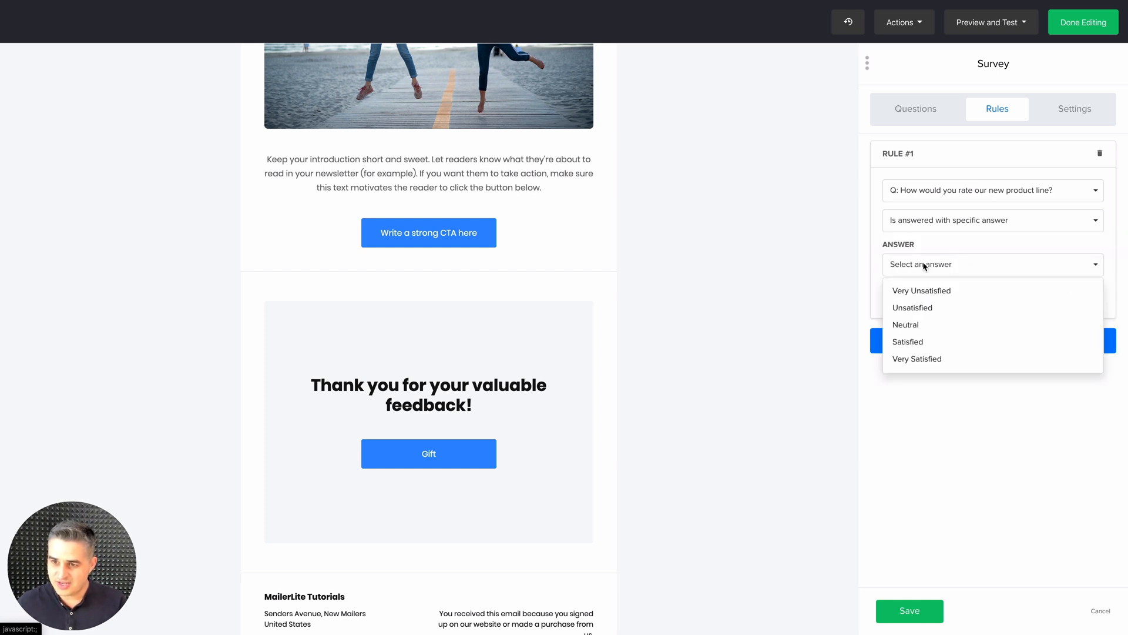
pyautogui.click(926, 360)
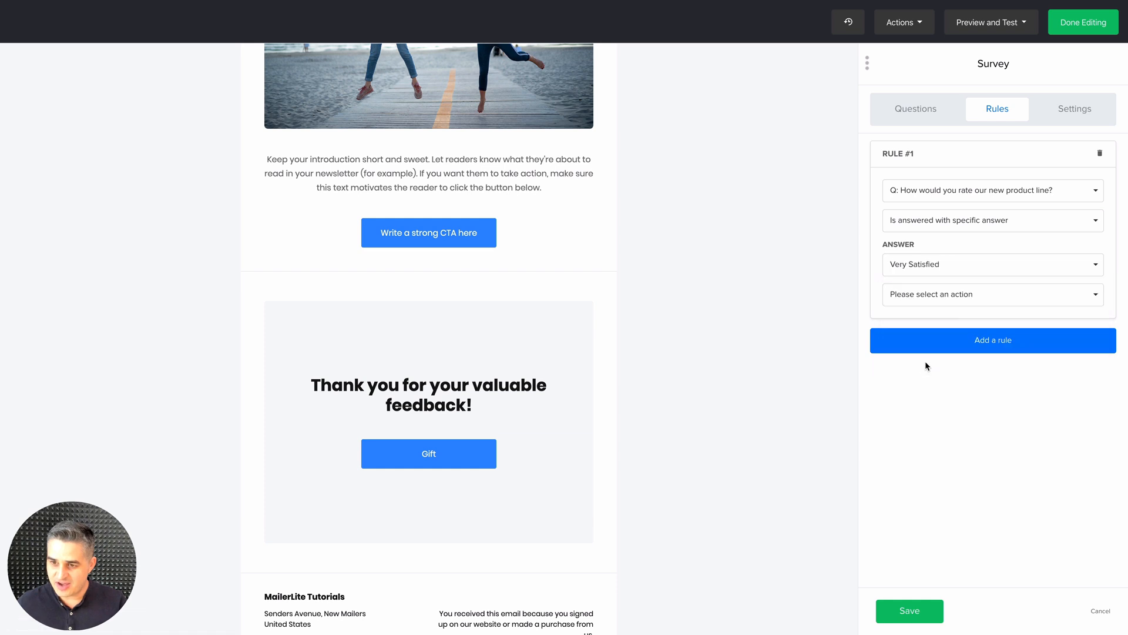
# Make the Very Satisfied rule skip to the question "Thank you for your valuable feedback!"
pyautogui.click(946, 302)
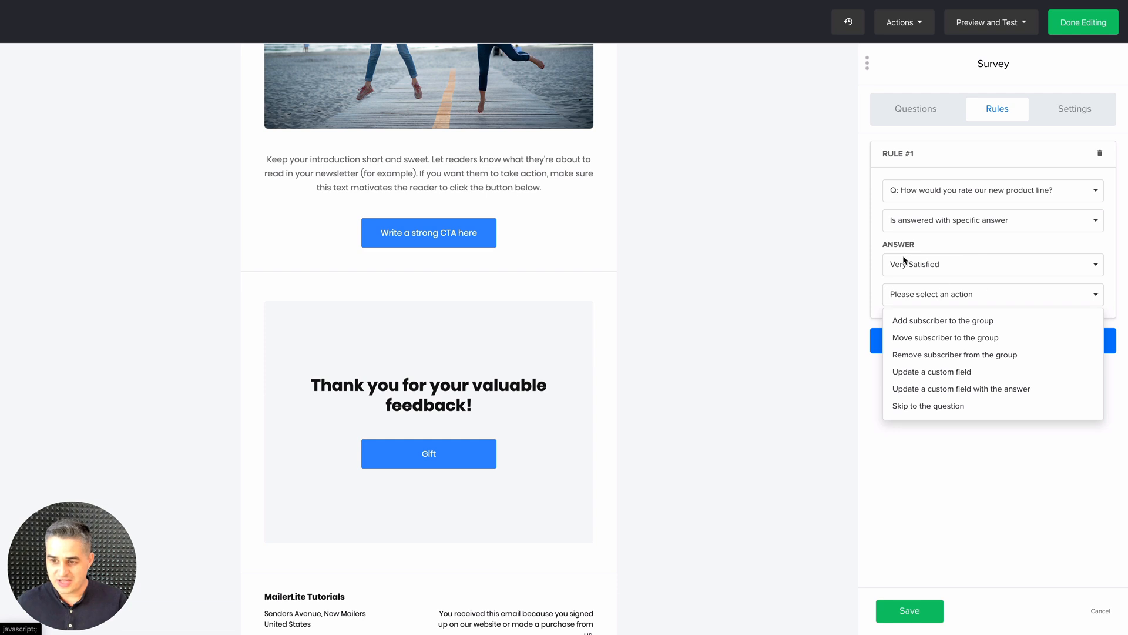
pyautogui.click(914, 406)
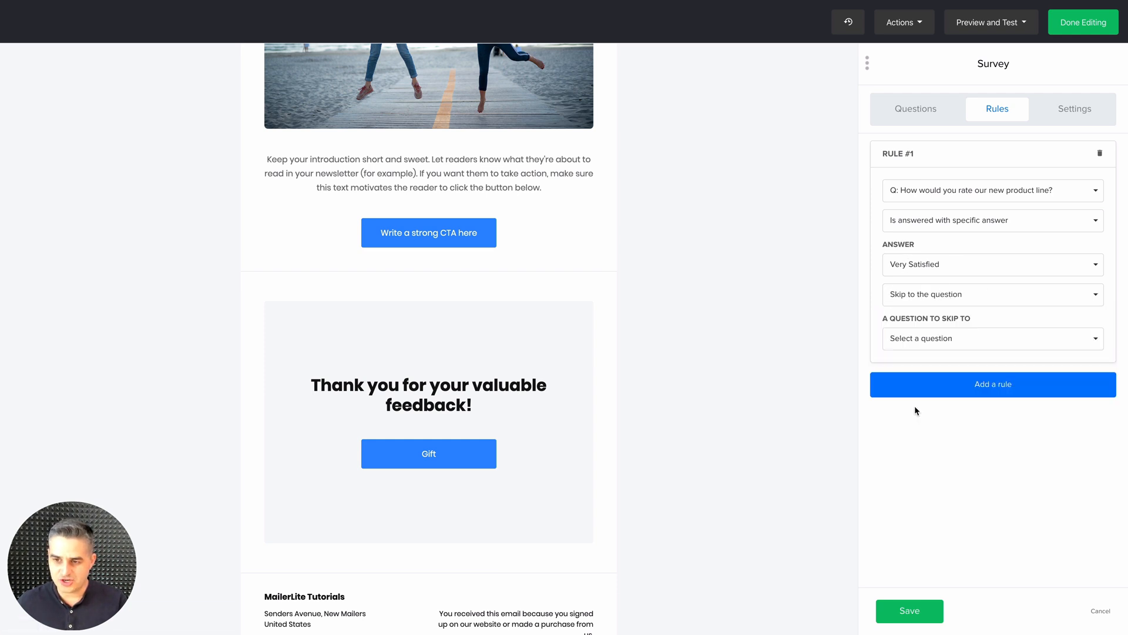
pyautogui.click(926, 344)
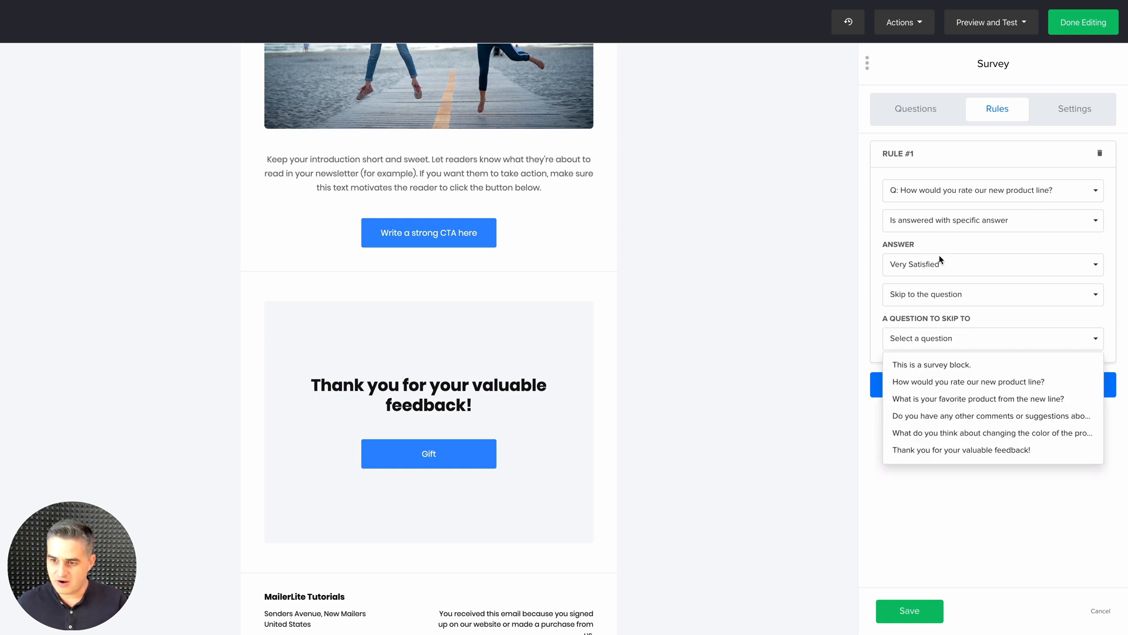
pyautogui.click(943, 450)
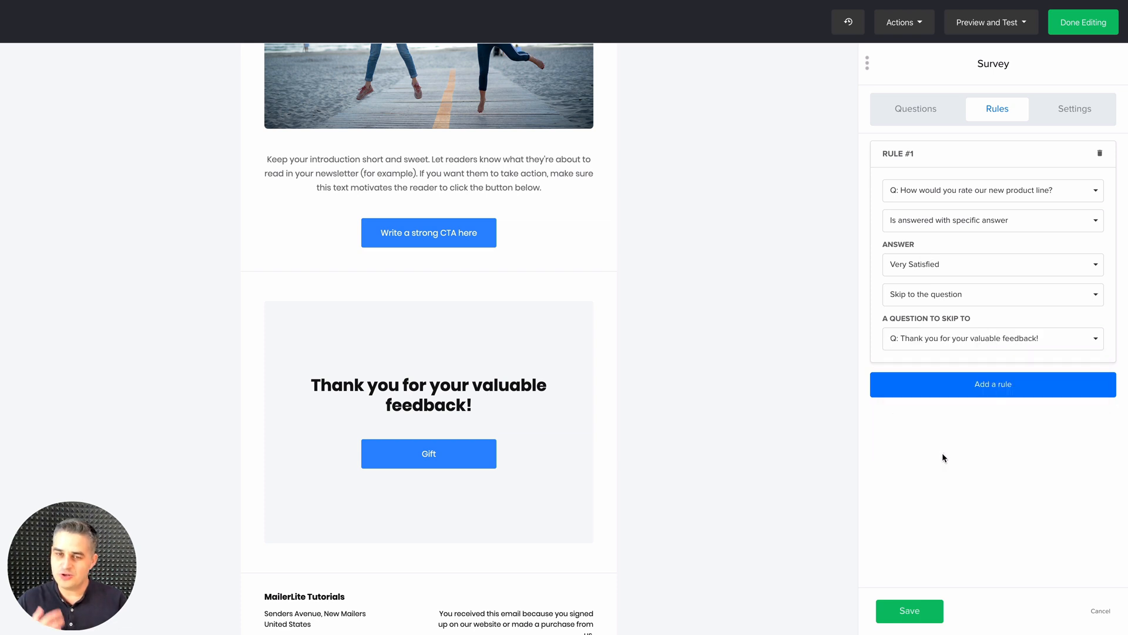
# Add a second rule for "How would you rate our new product line?" being answered with the specific answer Very Unsatisfied
pyautogui.click(985, 390)
pyautogui.click(962, 422)
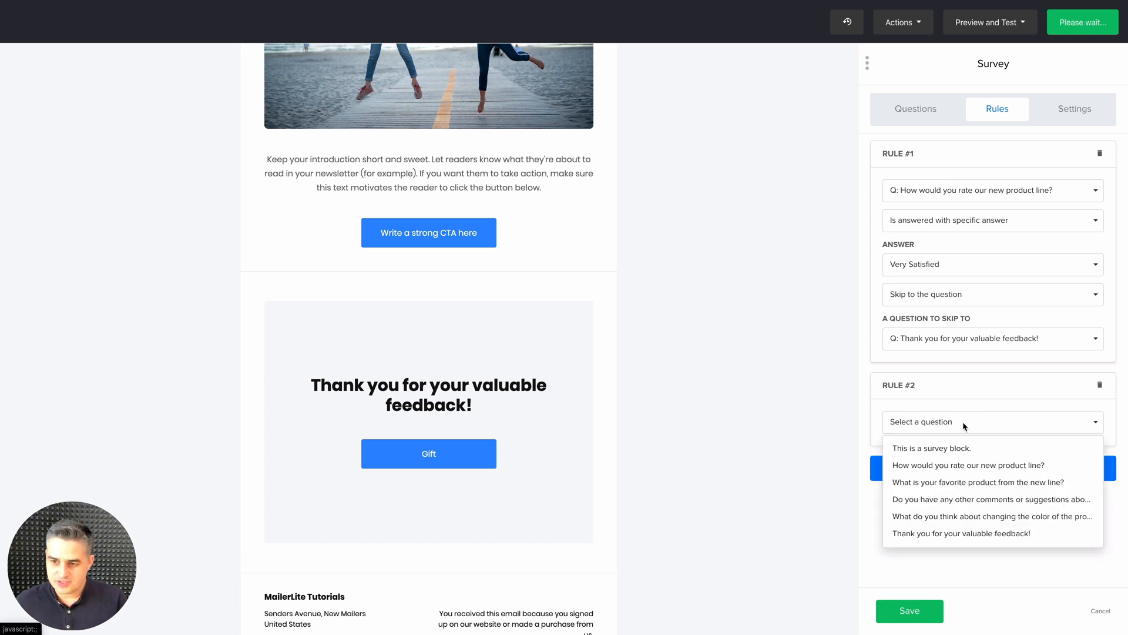
pyautogui.click(964, 470)
pyautogui.click(924, 459)
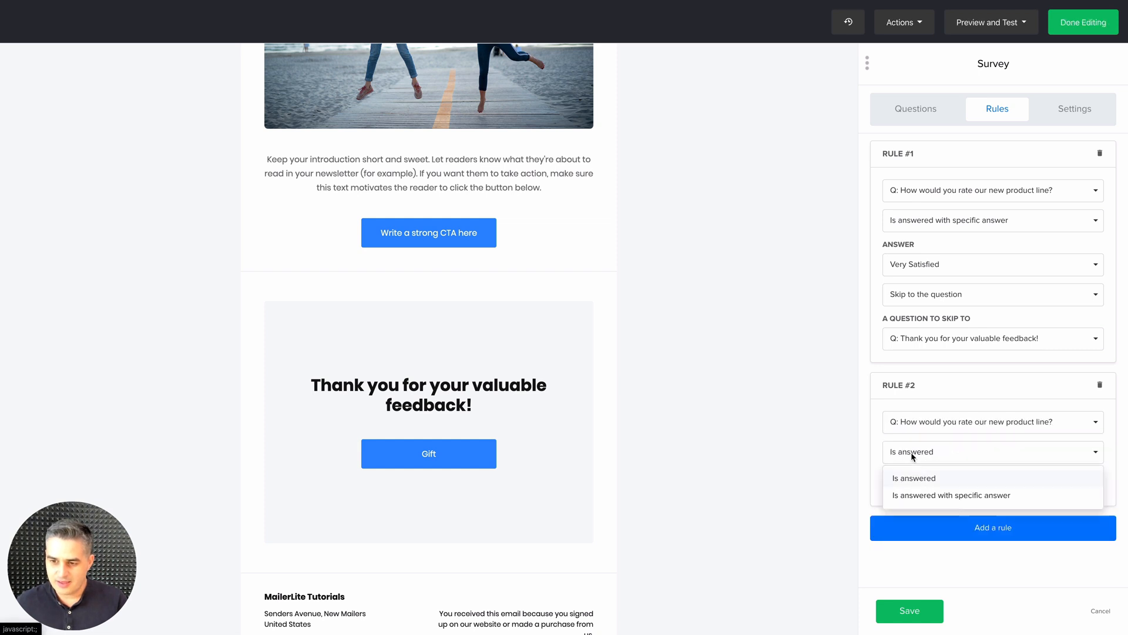
pyautogui.click(944, 496)
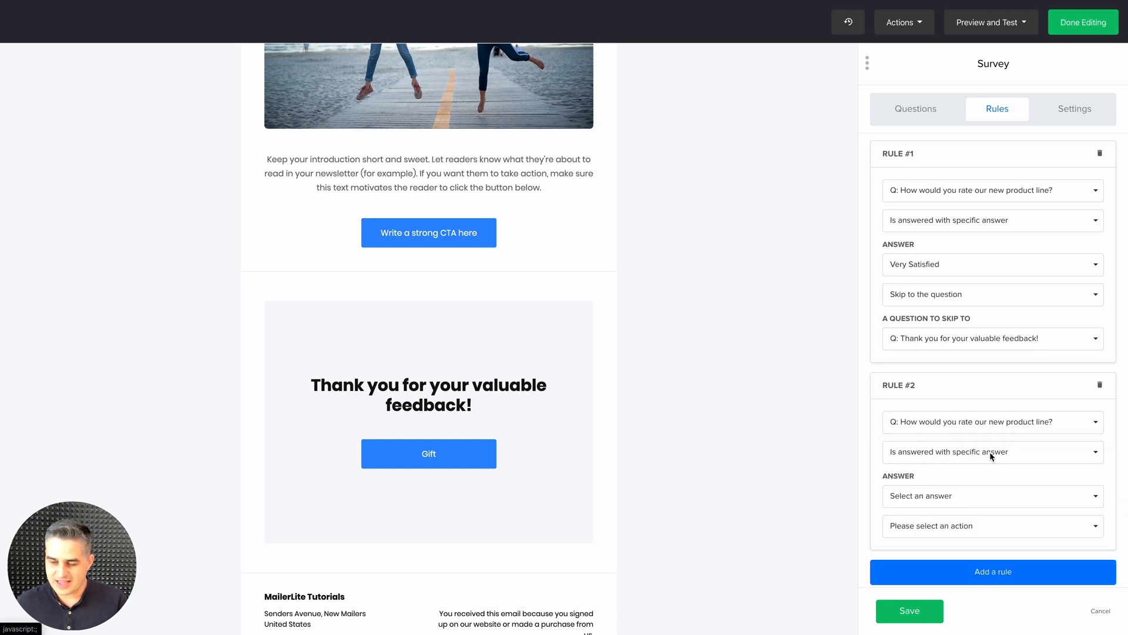
pyautogui.click(920, 496)
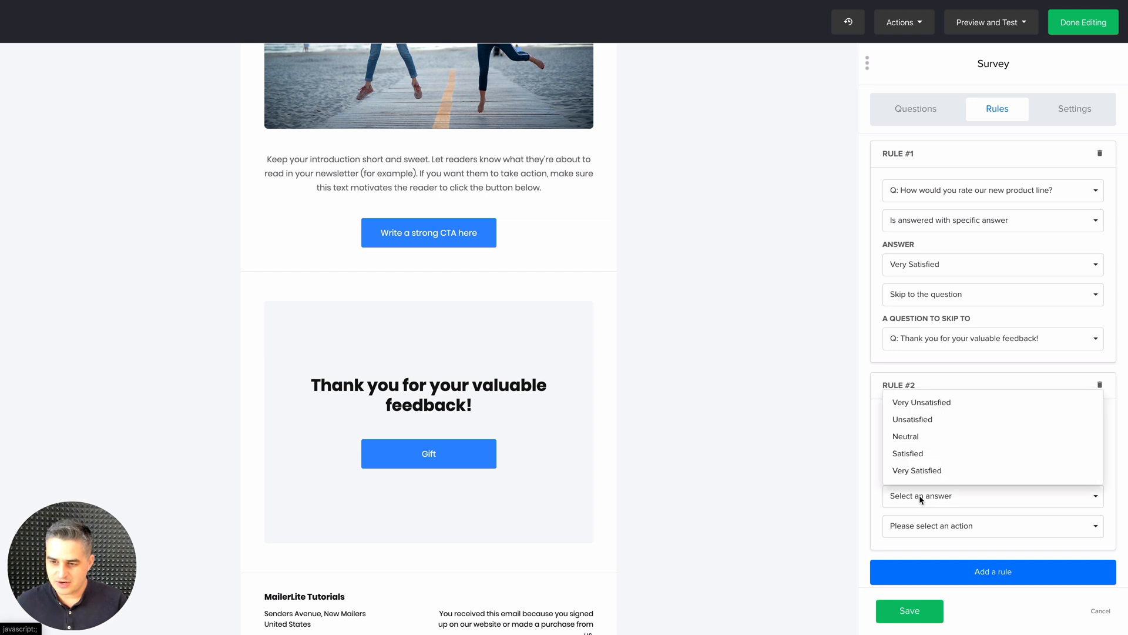
pyautogui.click(911, 402)
# Make the Very Unsatisfied rule skip to the question asking for any other comments or suggestions
pyautogui.click(913, 527)
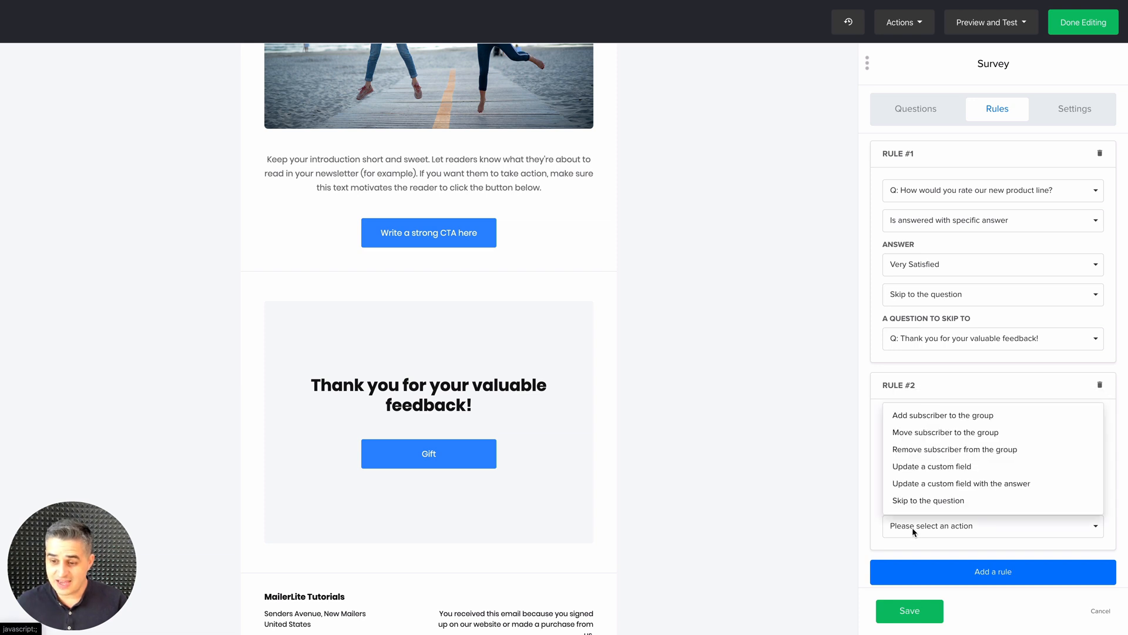
pyautogui.click(930, 501)
pyautogui.click(920, 568)
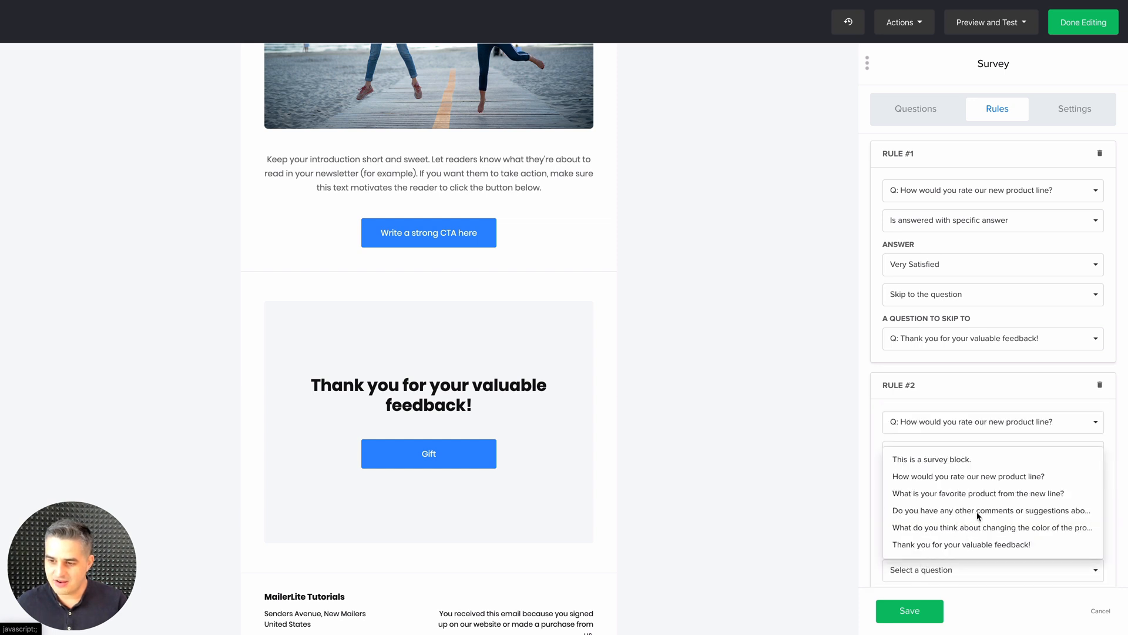
pyautogui.click(997, 512)
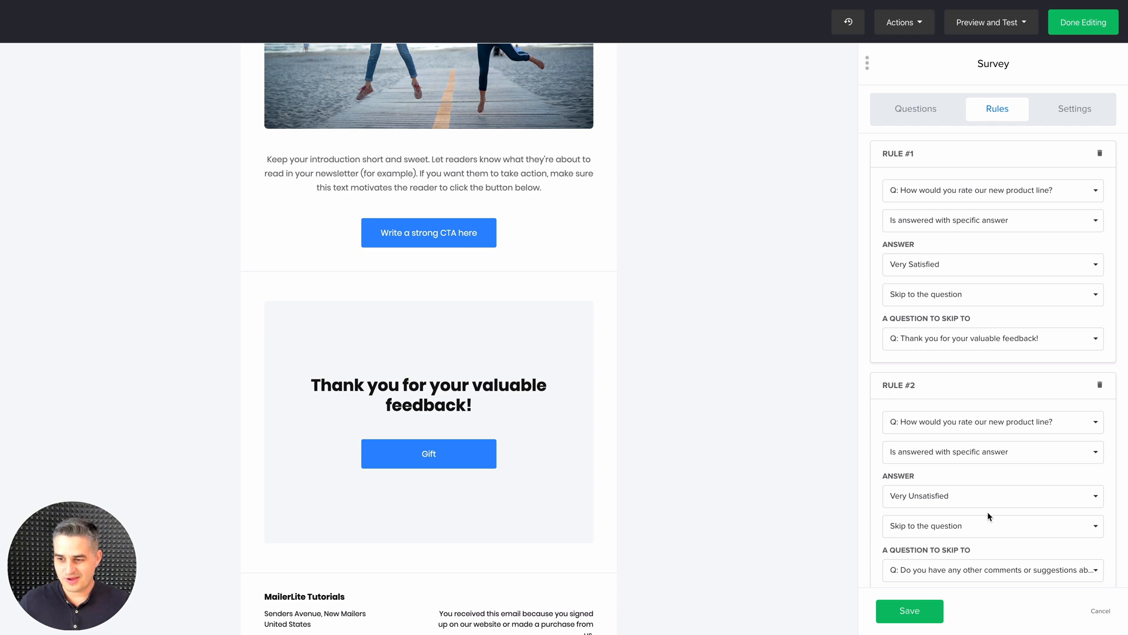
pyautogui.scroll(-1, 988, 511)
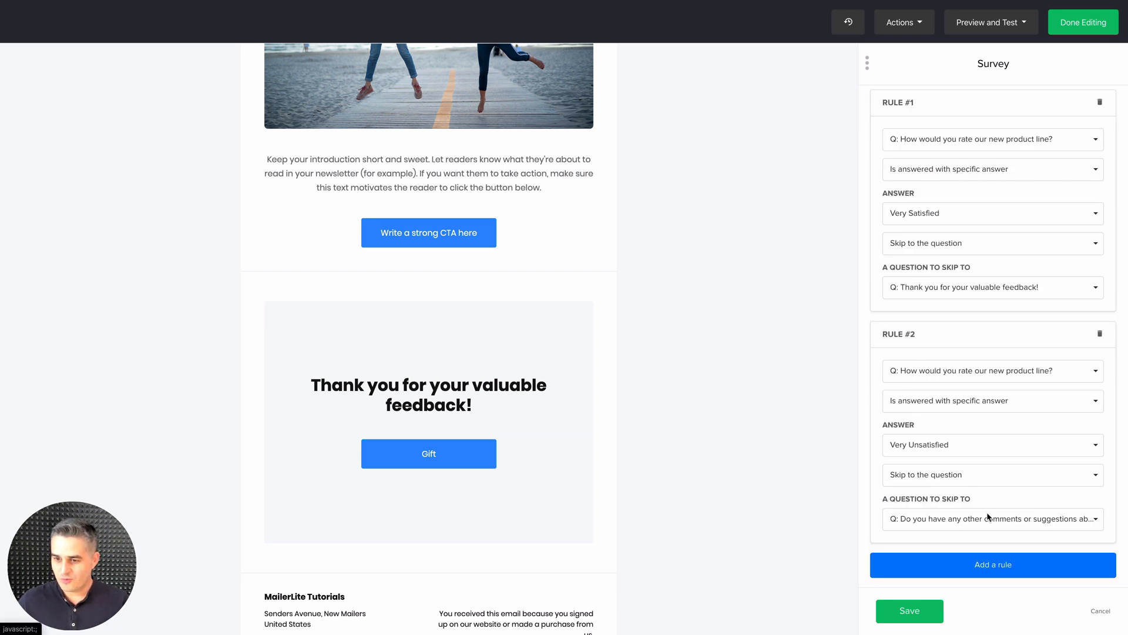
pyautogui.scroll(1, 986, 393)
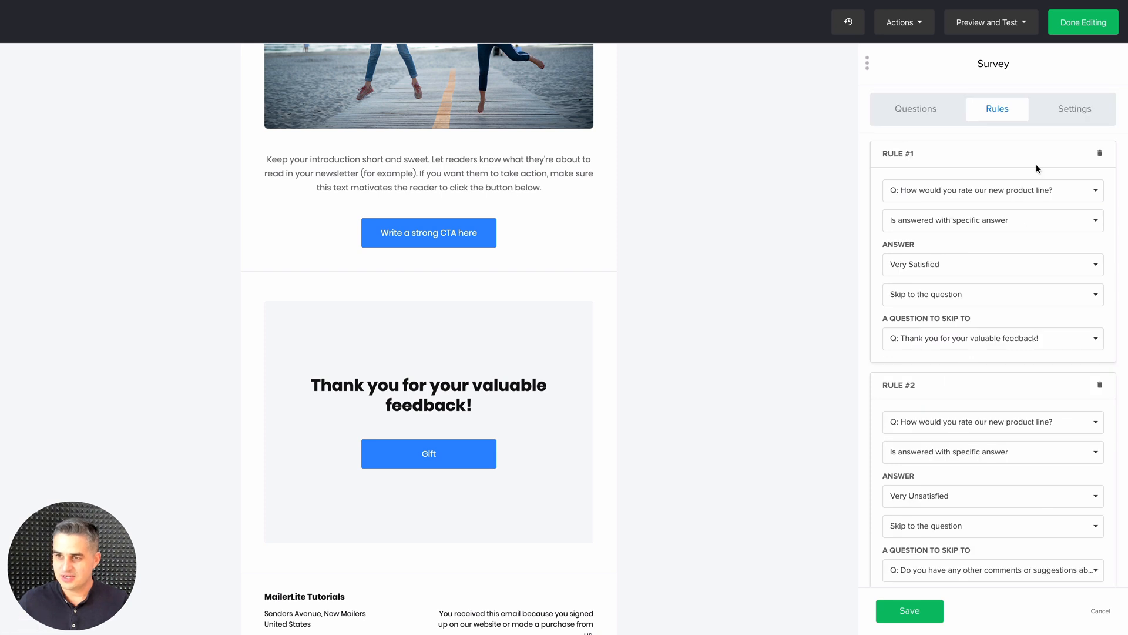
# Set the font color of the survey's question text to green (#28a745) and turn on the survey progress display
pyautogui.click(1061, 110)
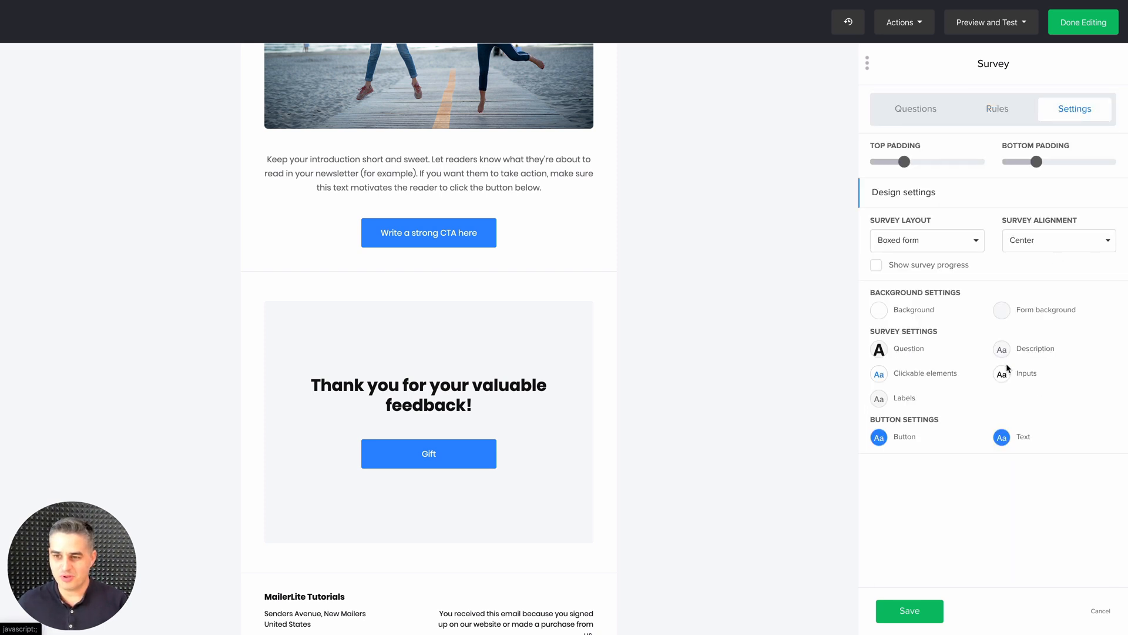
pyautogui.click(886, 353)
pyautogui.click(780, 351)
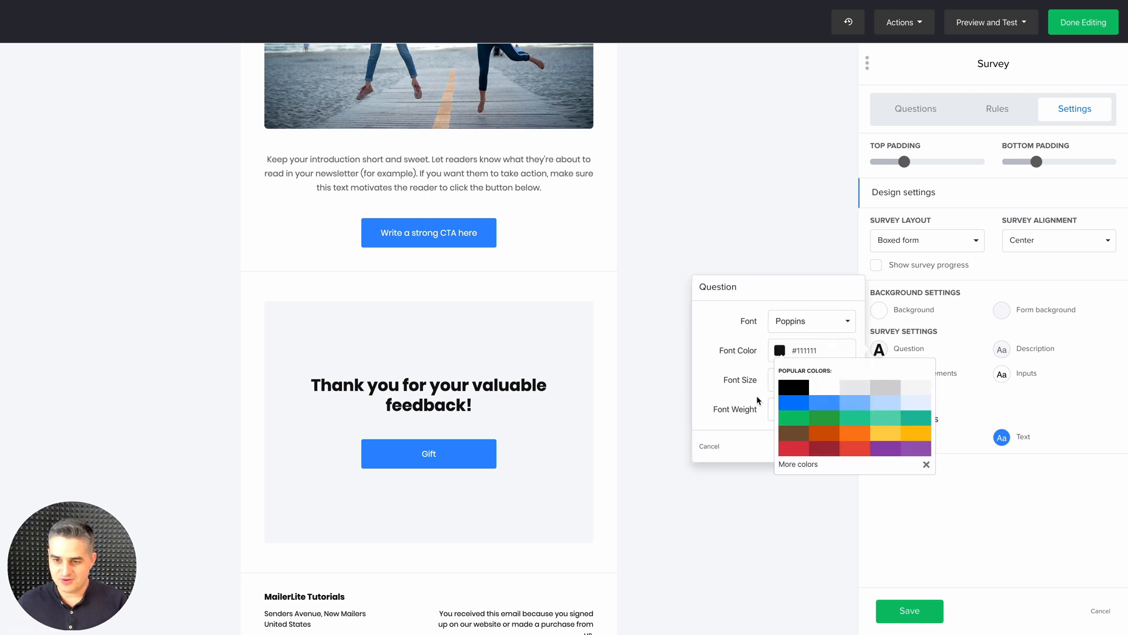
pyautogui.click(827, 419)
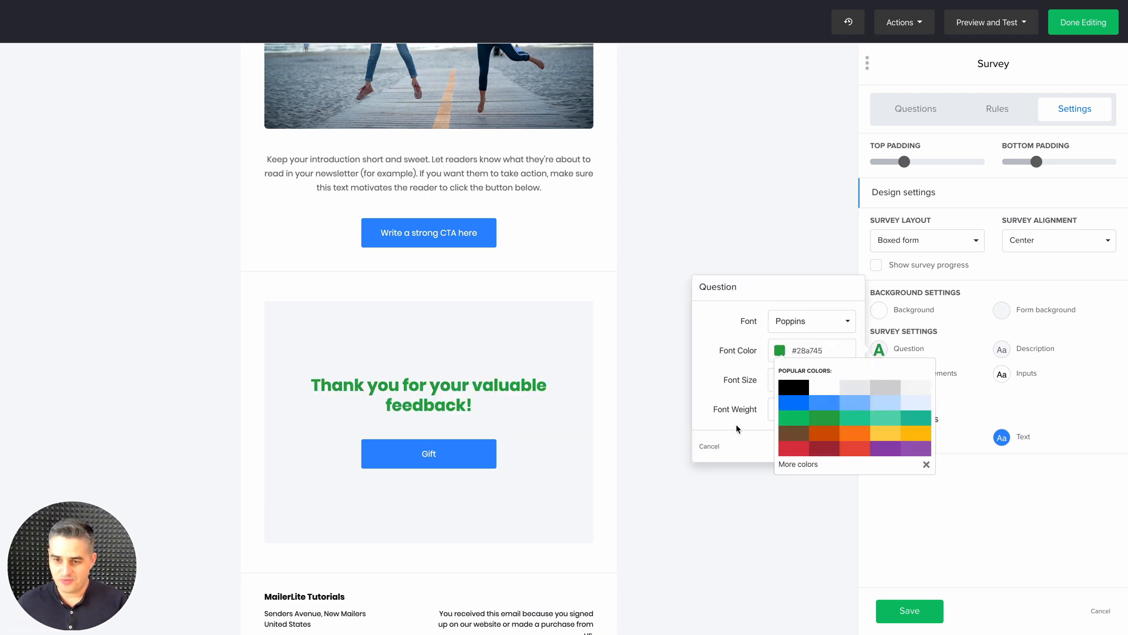
pyautogui.click(926, 464)
pyautogui.click(845, 448)
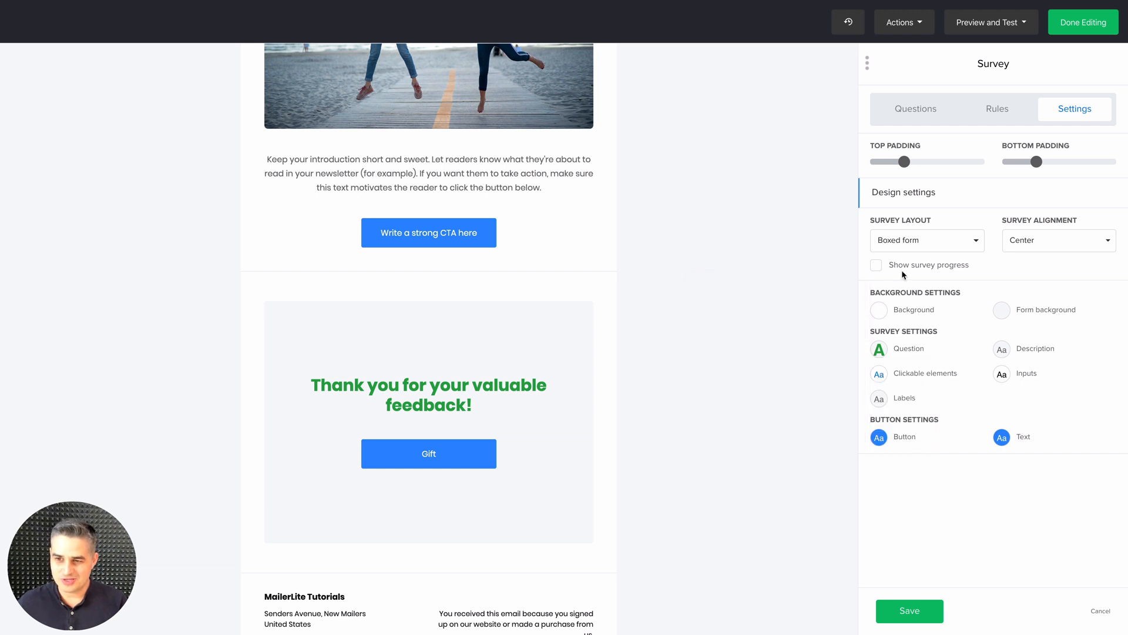
pyautogui.click(877, 266)
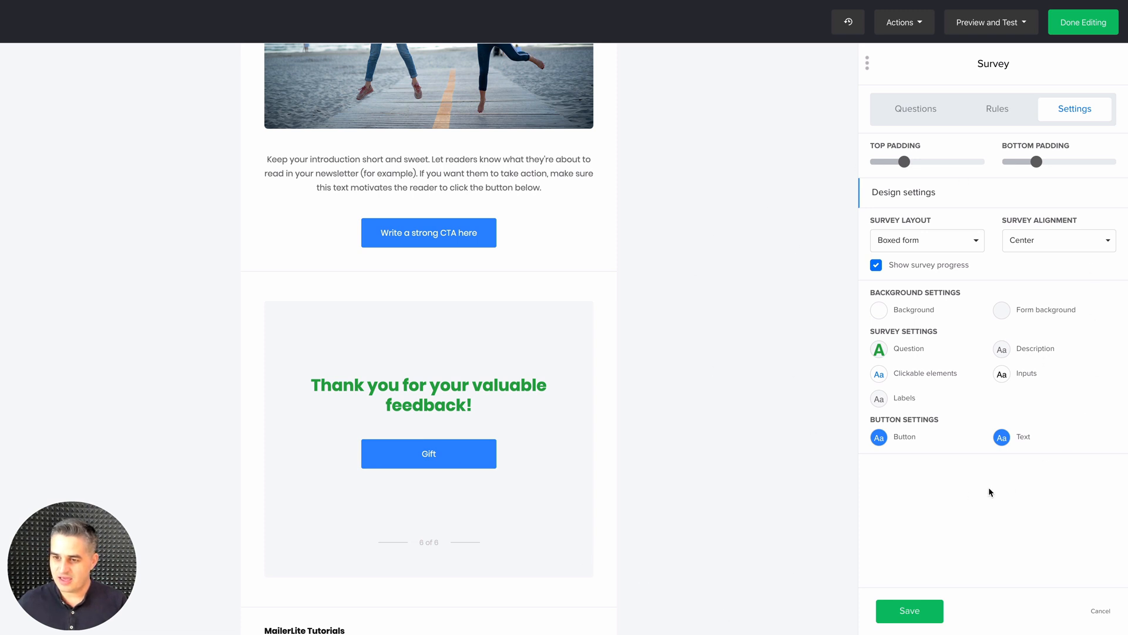
# Go through the survey's questions from the Intro to the Outro to check how each one looks
pyautogui.click(914, 111)
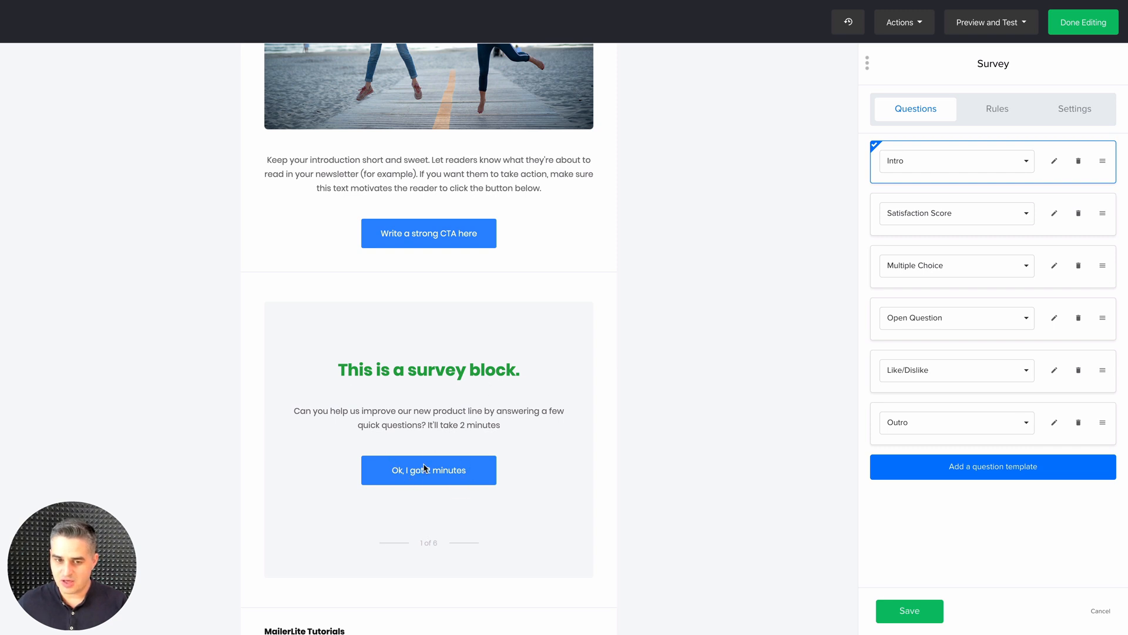
pyautogui.click(886, 210)
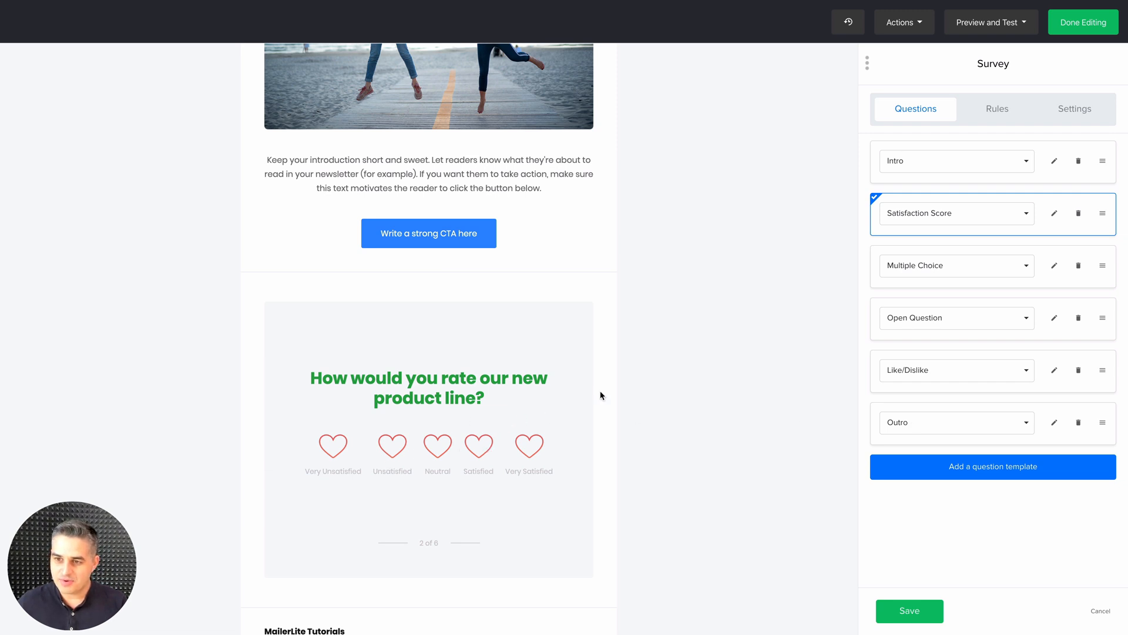
pyautogui.click(922, 269)
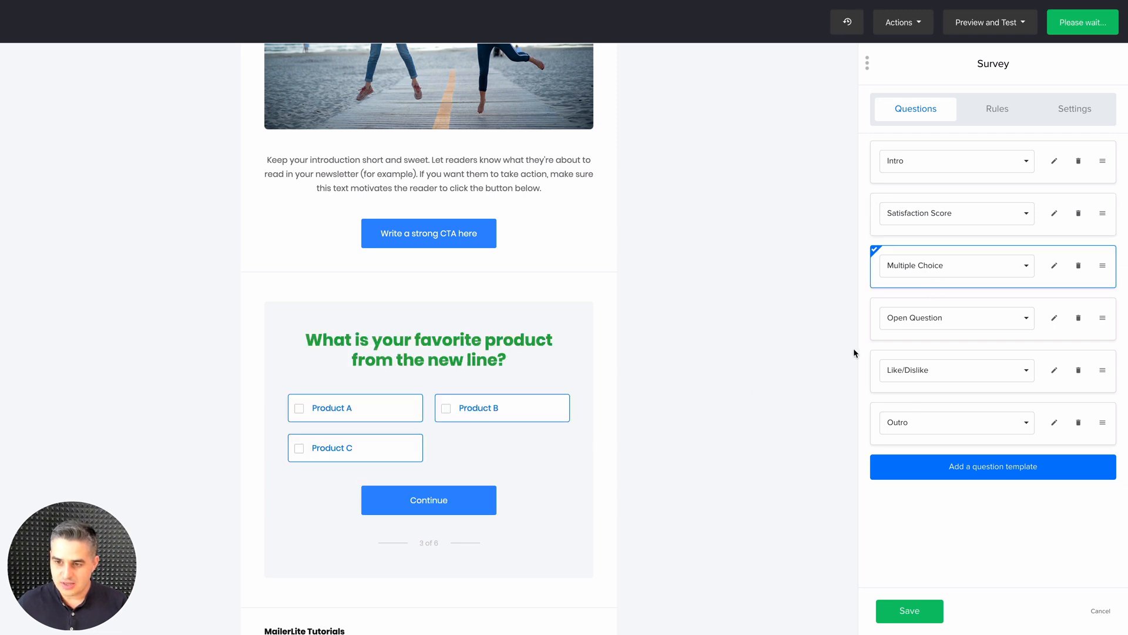
pyautogui.click(899, 333)
pyautogui.click(899, 386)
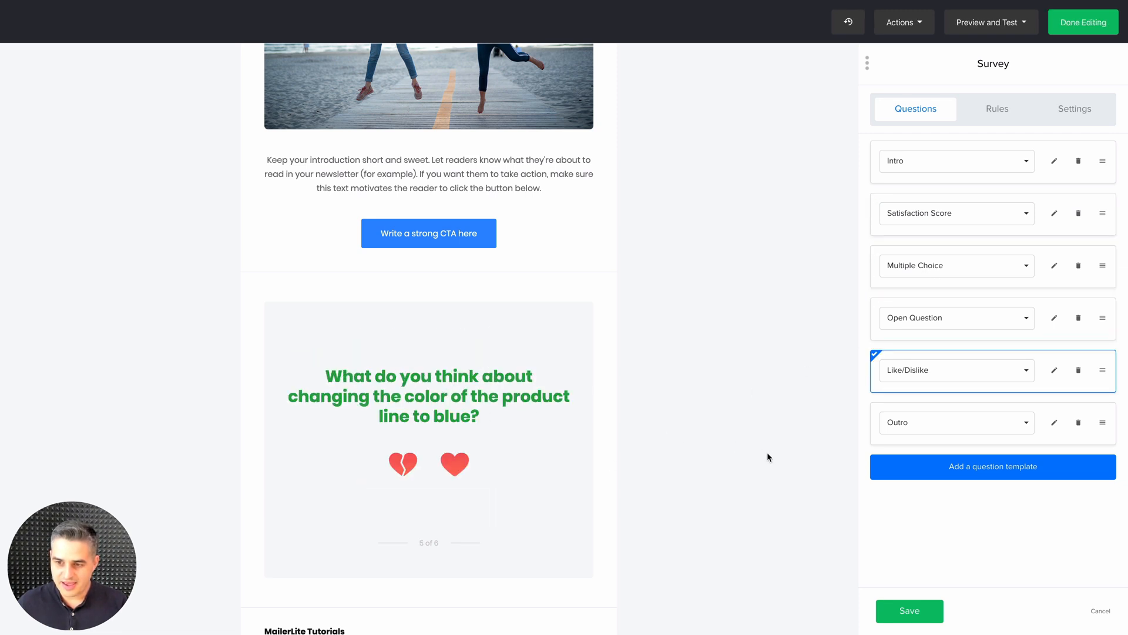
pyautogui.click(883, 442)
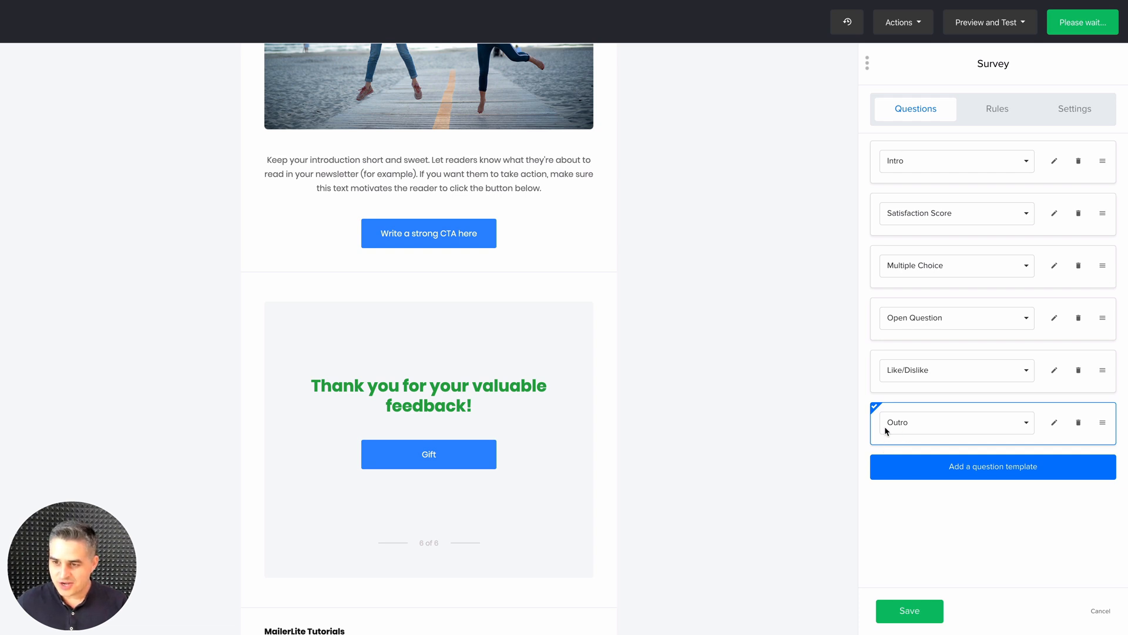
# Save the survey block and open its target audience settings
pyautogui.click(905, 605)
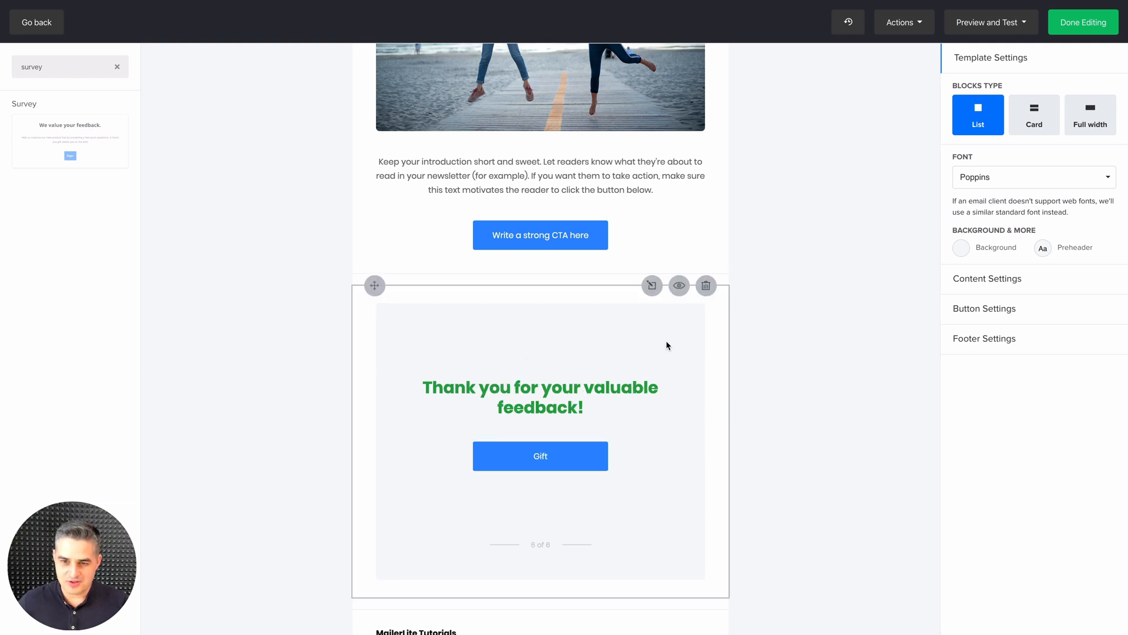
pyautogui.click(680, 287)
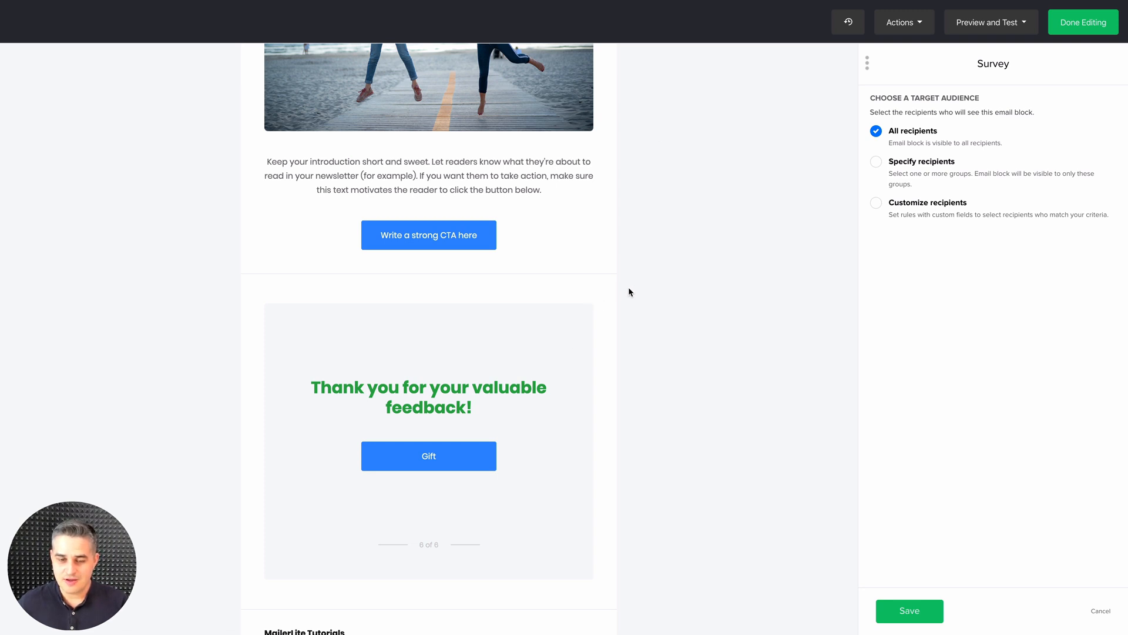
# Limit the survey block to specified recipients who belong to any of the Gift and Book Club groups
pyautogui.click(875, 162)
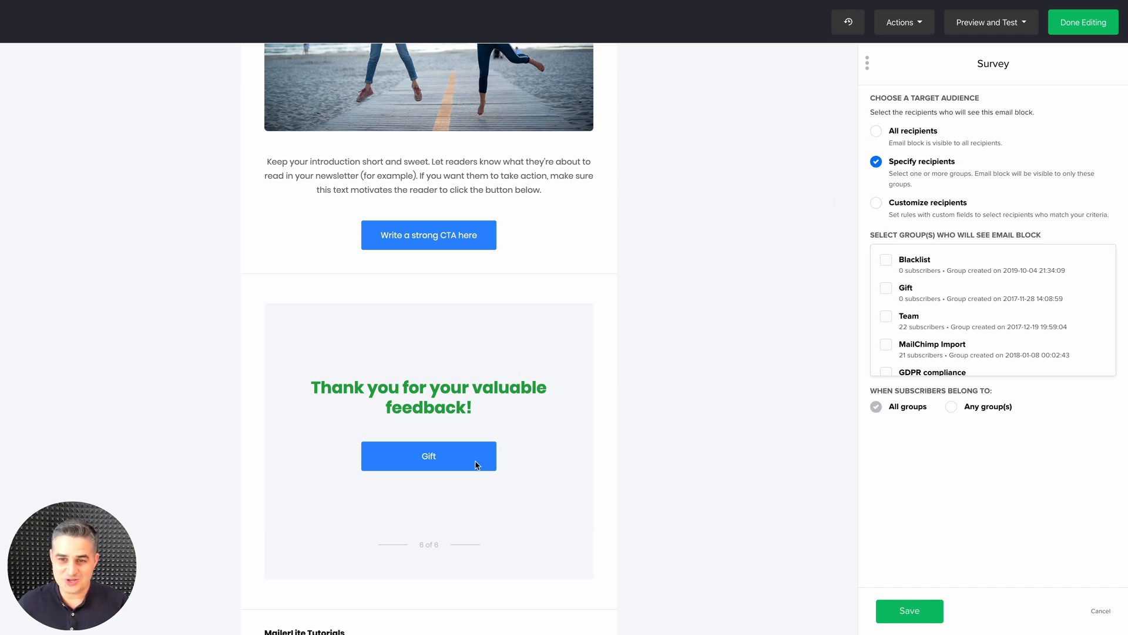
pyautogui.click(886, 289)
pyautogui.scroll(-5, 916, 305)
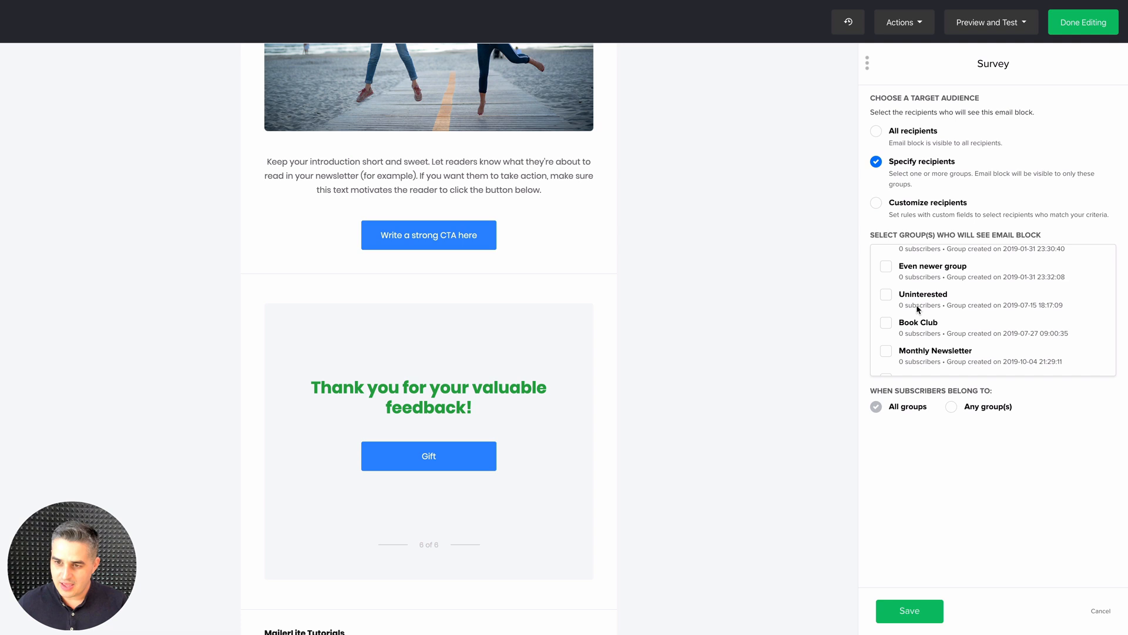
pyautogui.click(886, 323)
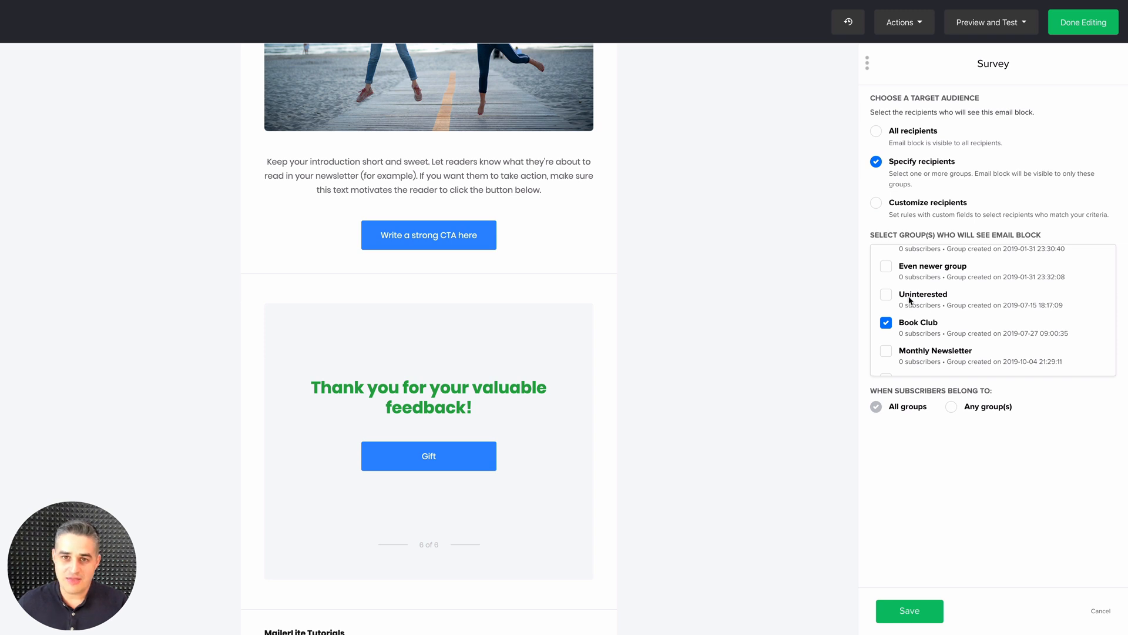
pyautogui.click(950, 405)
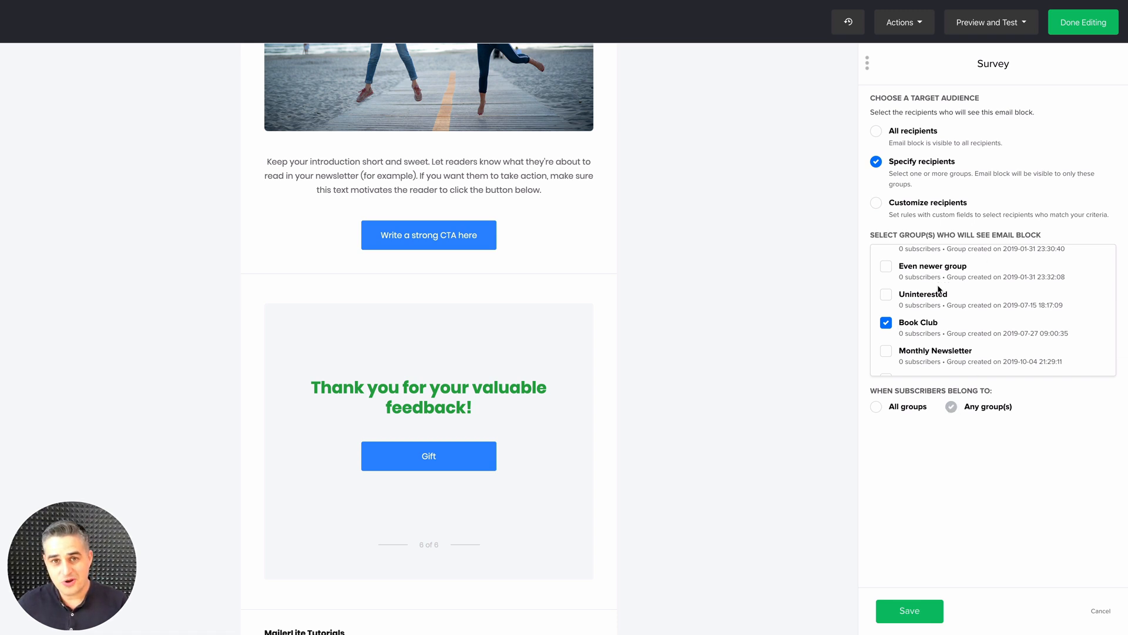
# Customize the survey block's recipients so it shows only when Country equals France, and save the audience rule
pyautogui.click(876, 204)
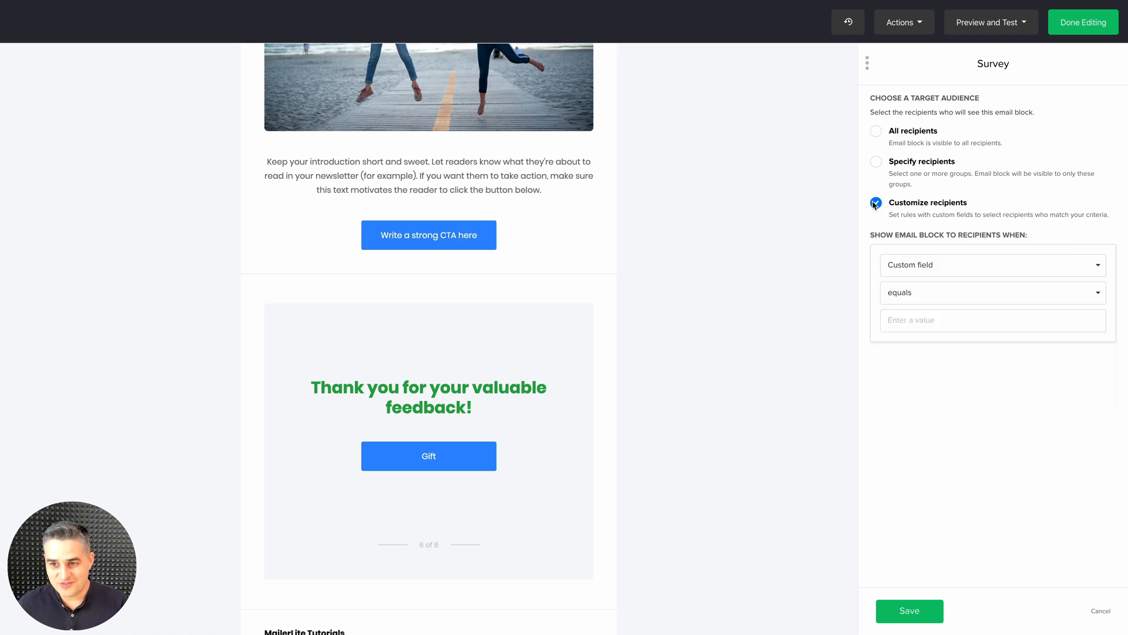
pyautogui.click(925, 266)
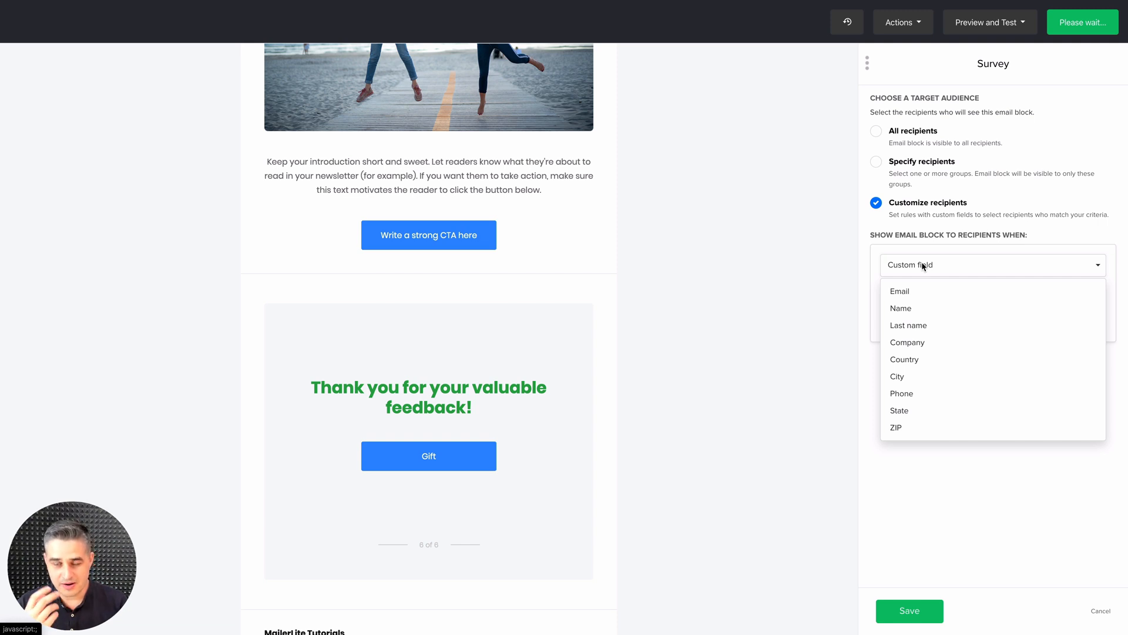
pyautogui.click(910, 360)
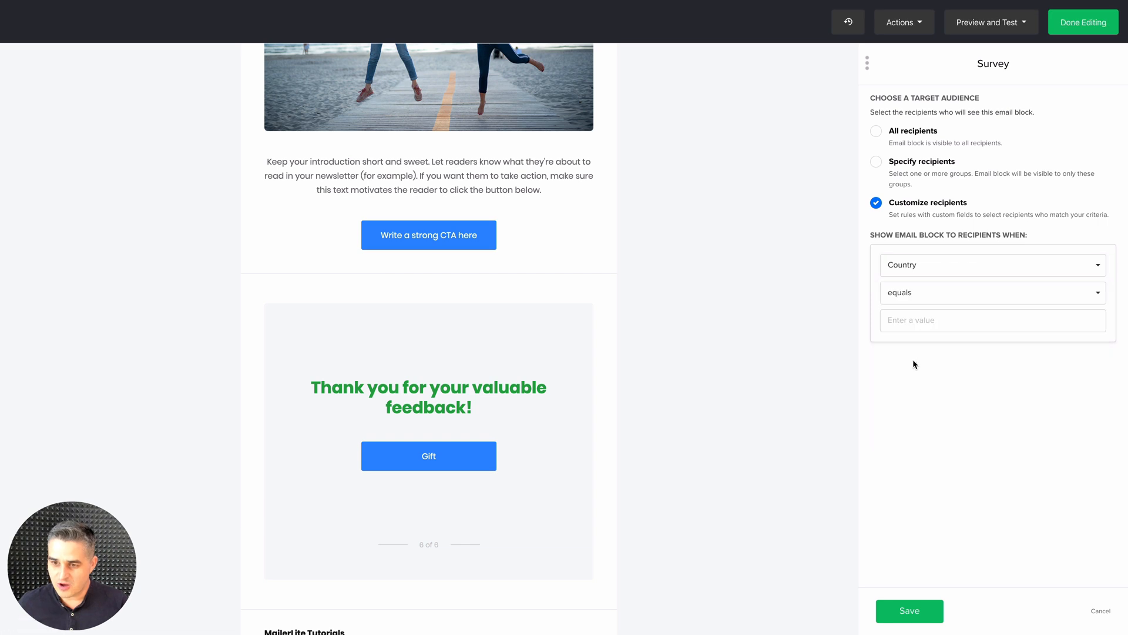
pyautogui.click(912, 321)
pyautogui.write('France')
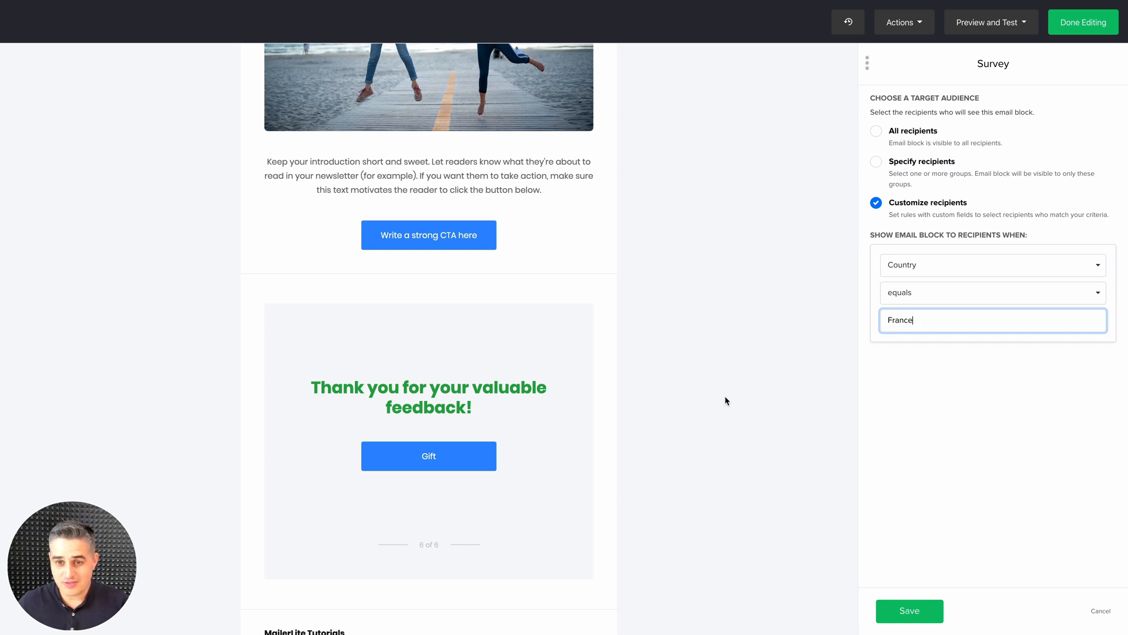
pyautogui.click(909, 614)
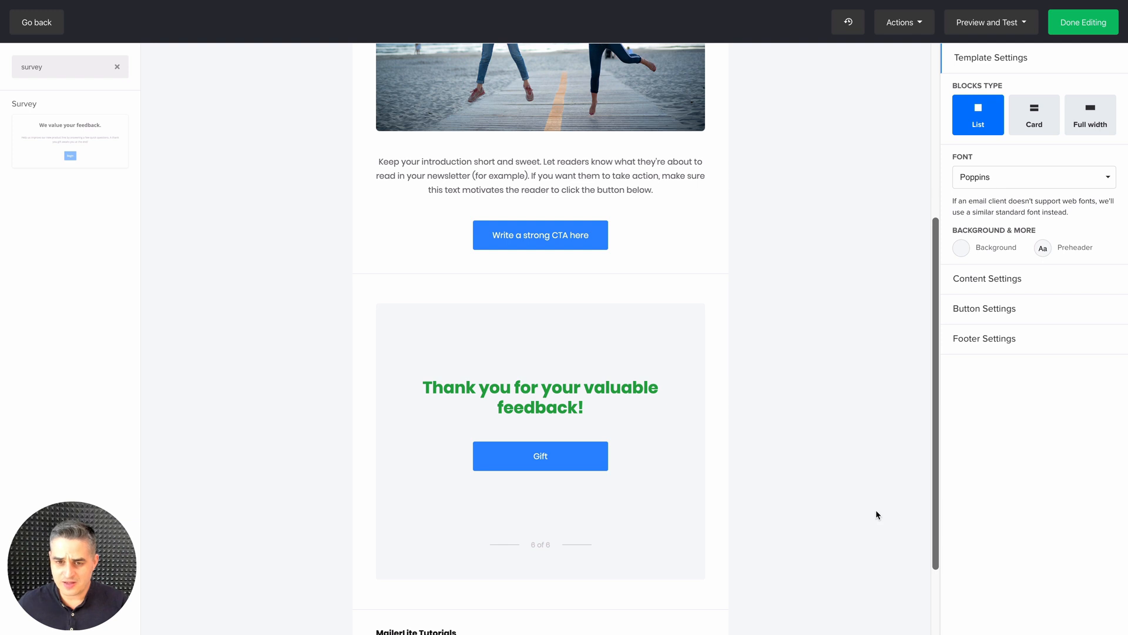
# Check the target audience options of the beach photo block, leaving them as they are
pyautogui.scroll(5, 641, 382)
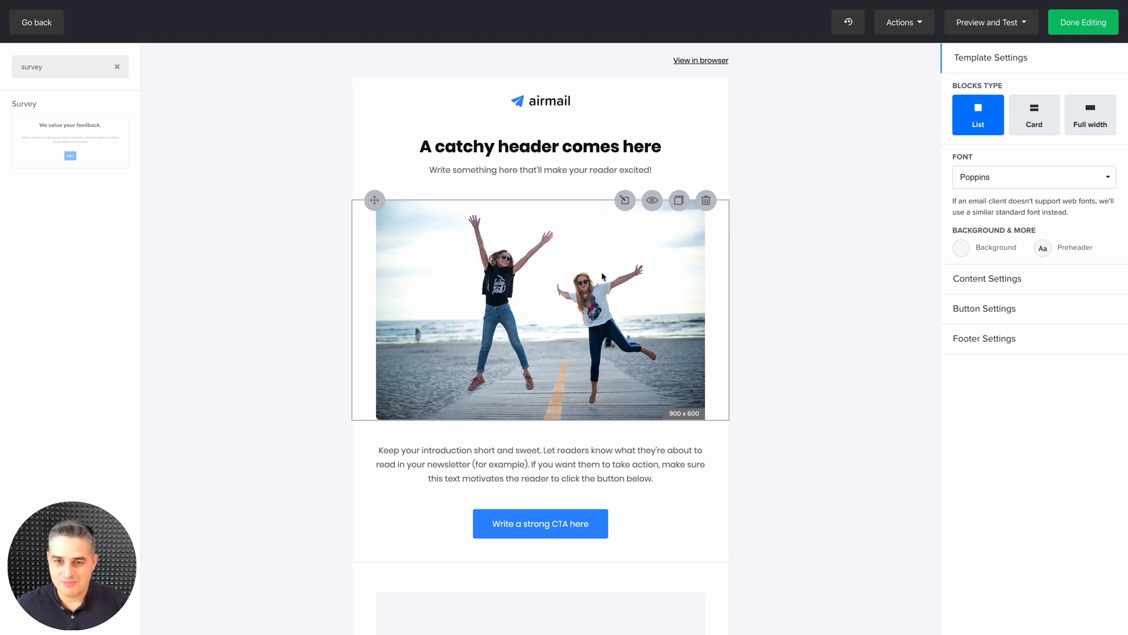
pyautogui.click(652, 200)
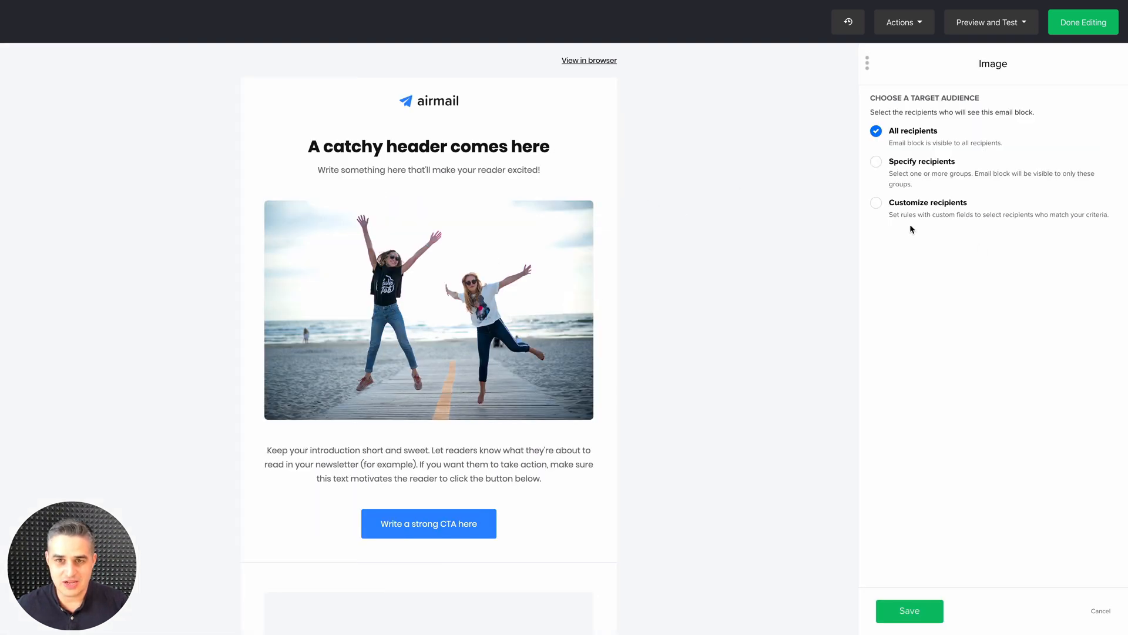
pyautogui.click(492, 295)
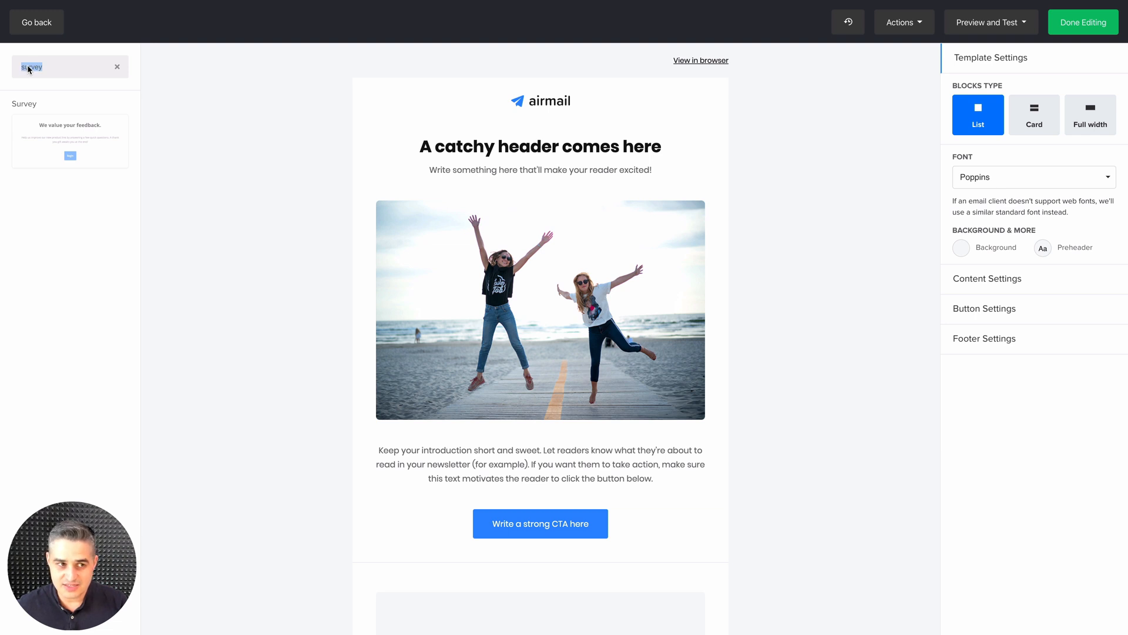
pyautogui.write('event')
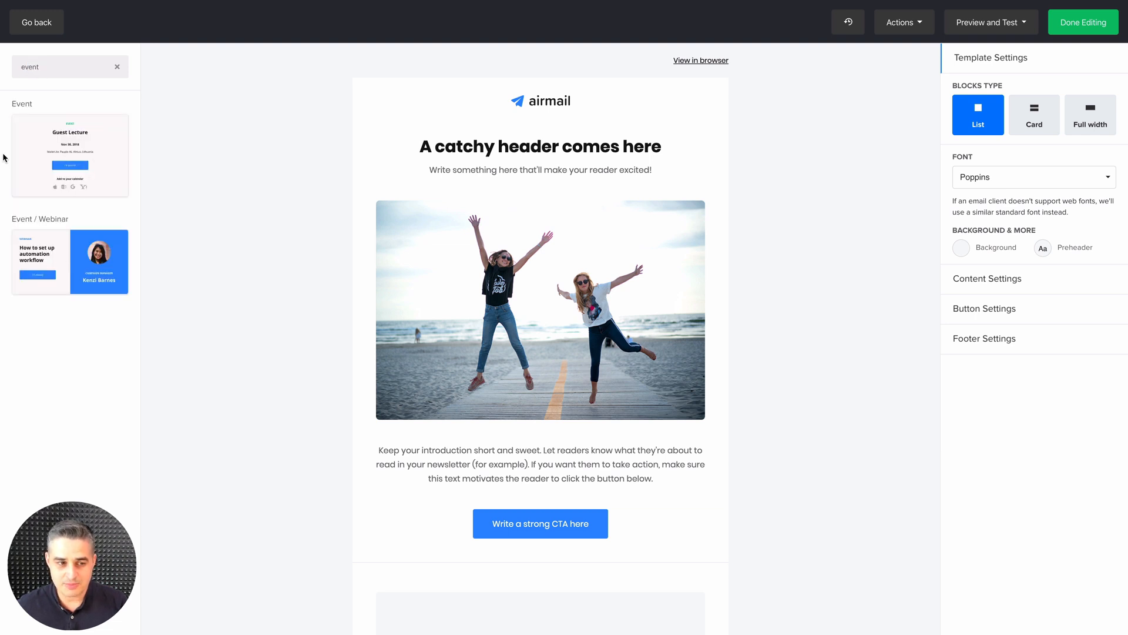
pyautogui.click(46, 265)
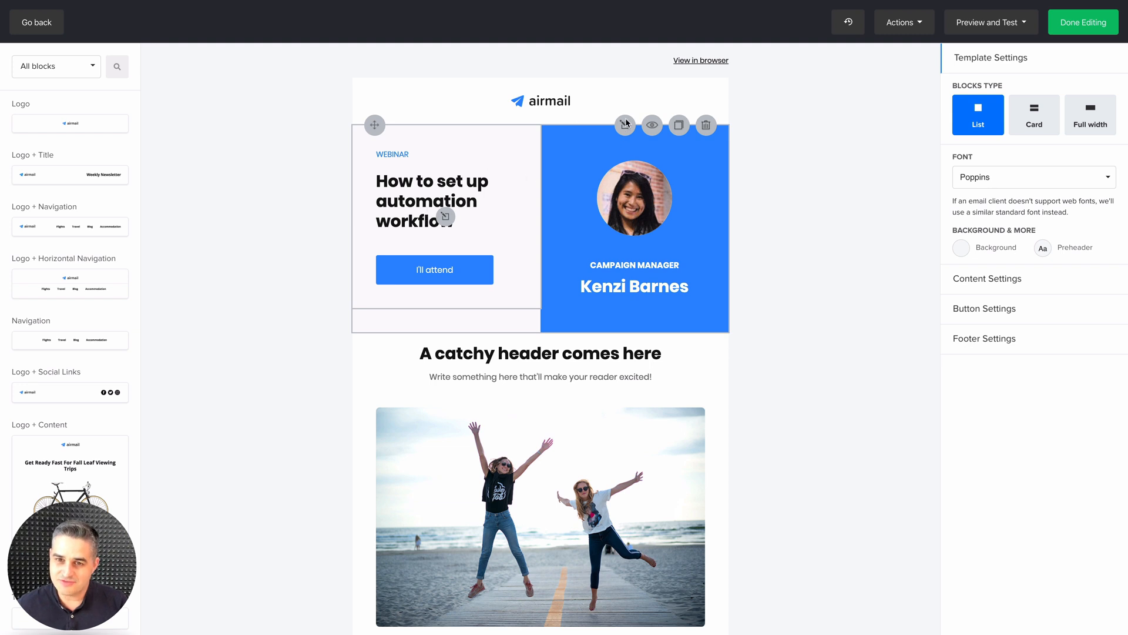
pyautogui.click(445, 218)
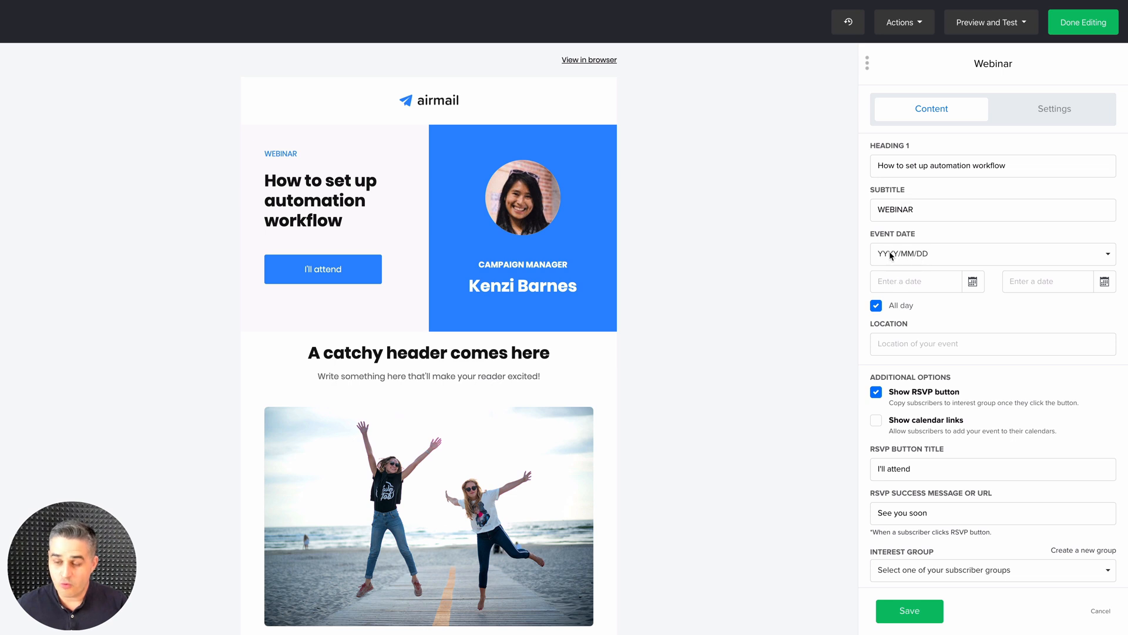
pyautogui.click(905, 283)
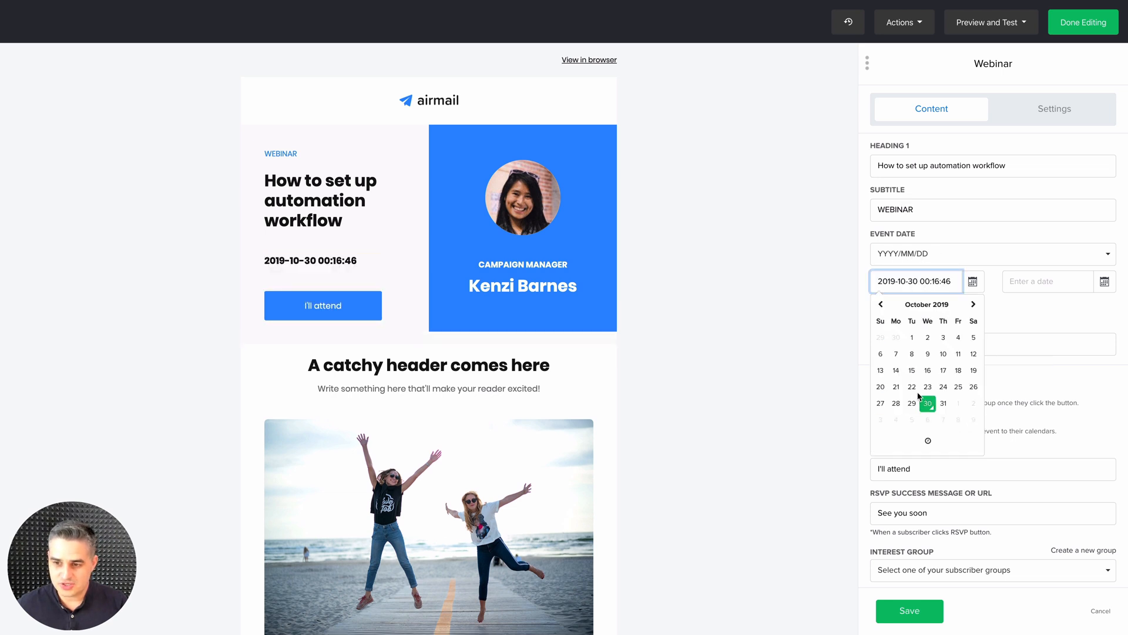
pyautogui.click(931, 409)
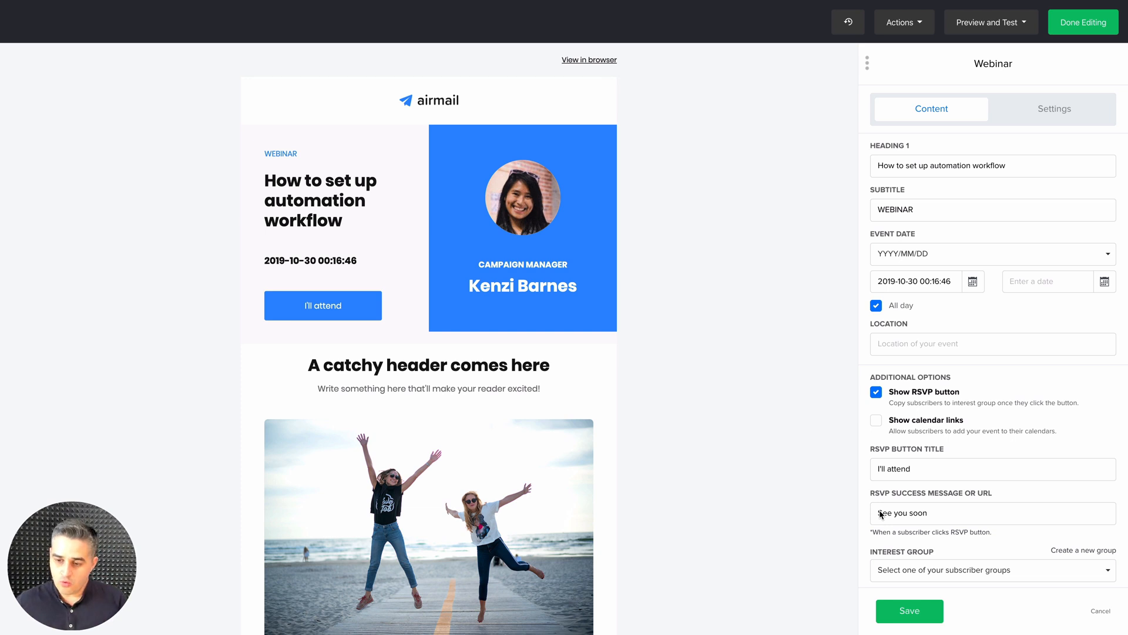
# Set the webinar's interest group to Success Course, check the block's calendar icon settings and save it
pyautogui.click(914, 568)
pyautogui.scroll(-3, 915, 501)
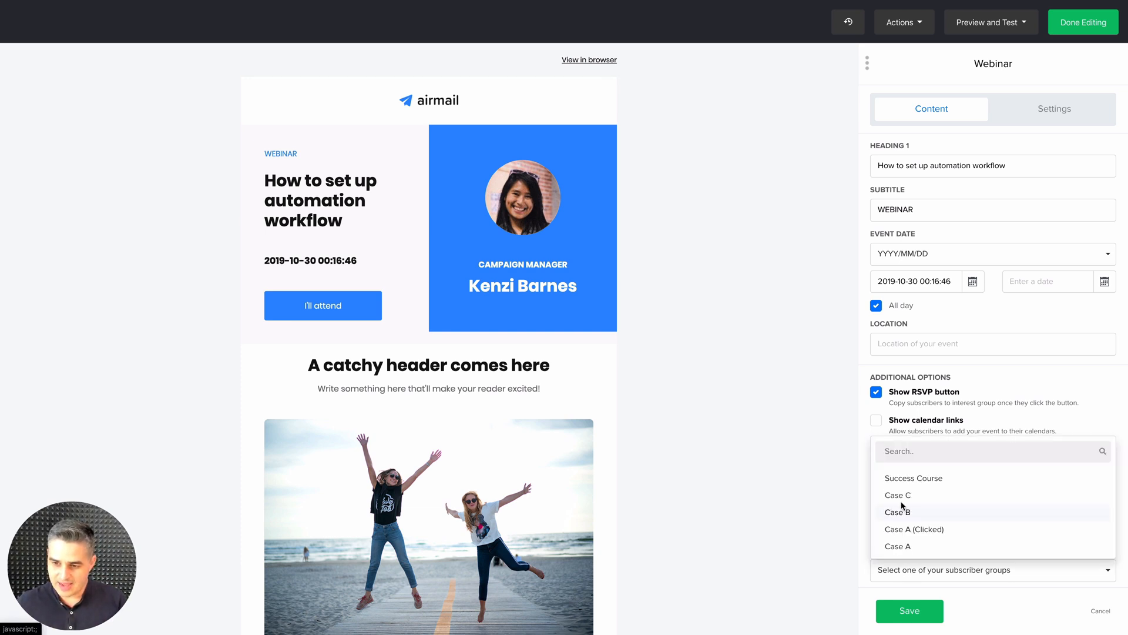
pyautogui.click(912, 482)
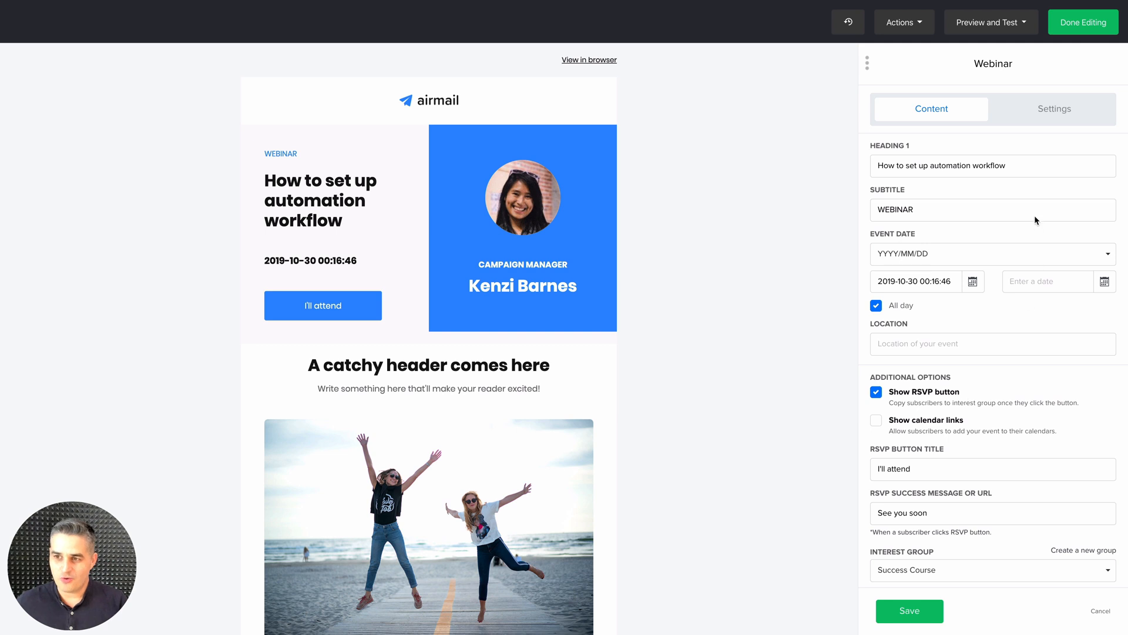
pyautogui.click(1051, 116)
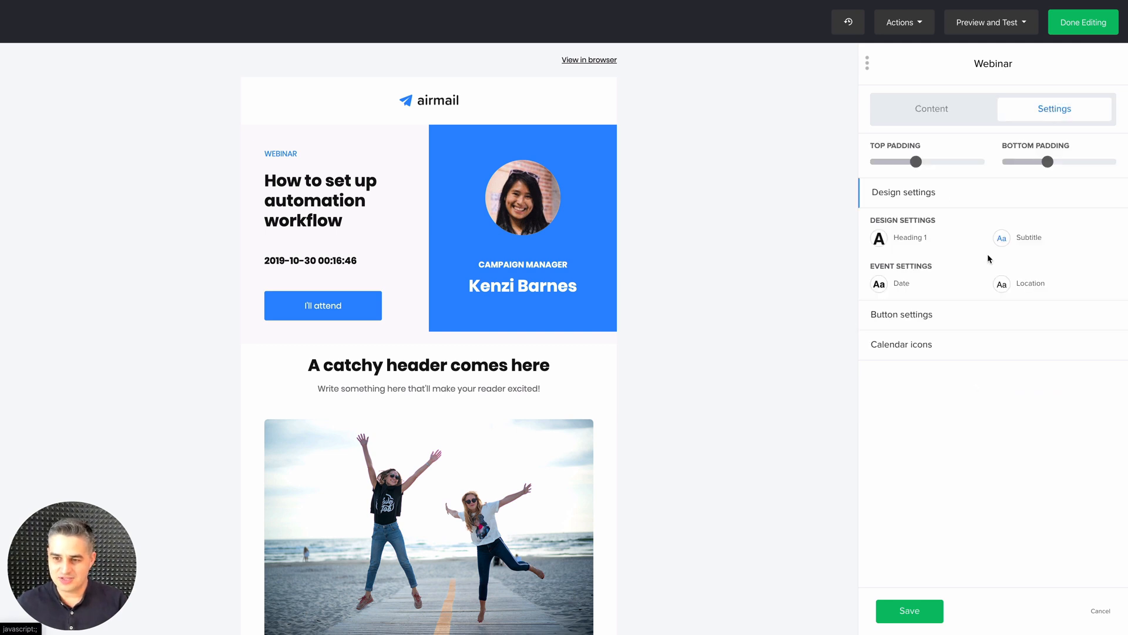
pyautogui.click(905, 344)
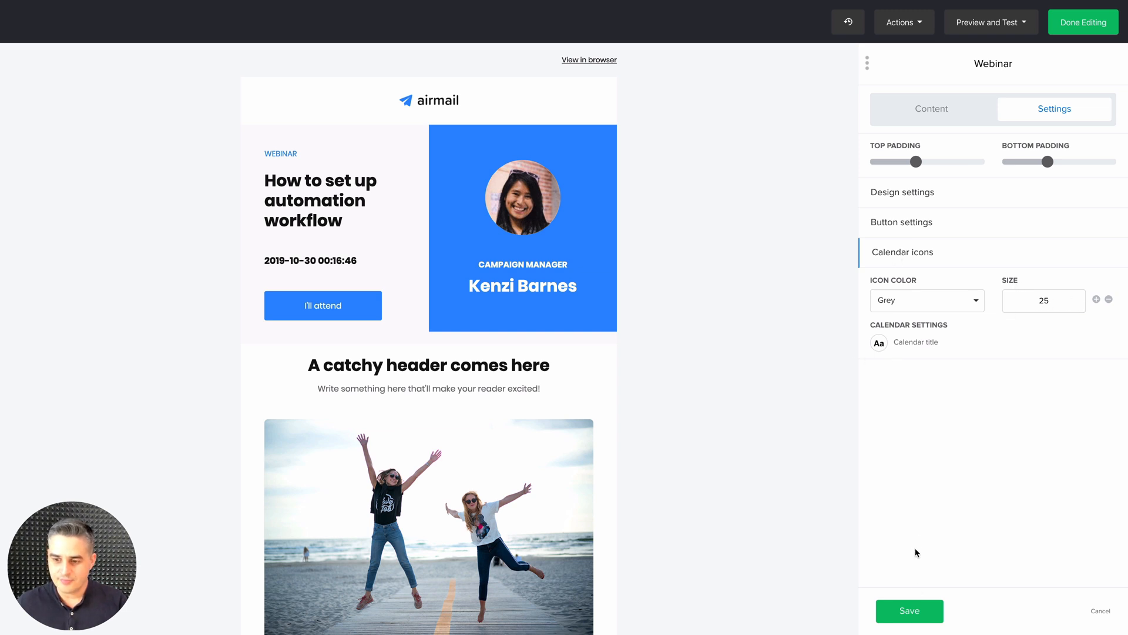
pyautogui.click(910, 610)
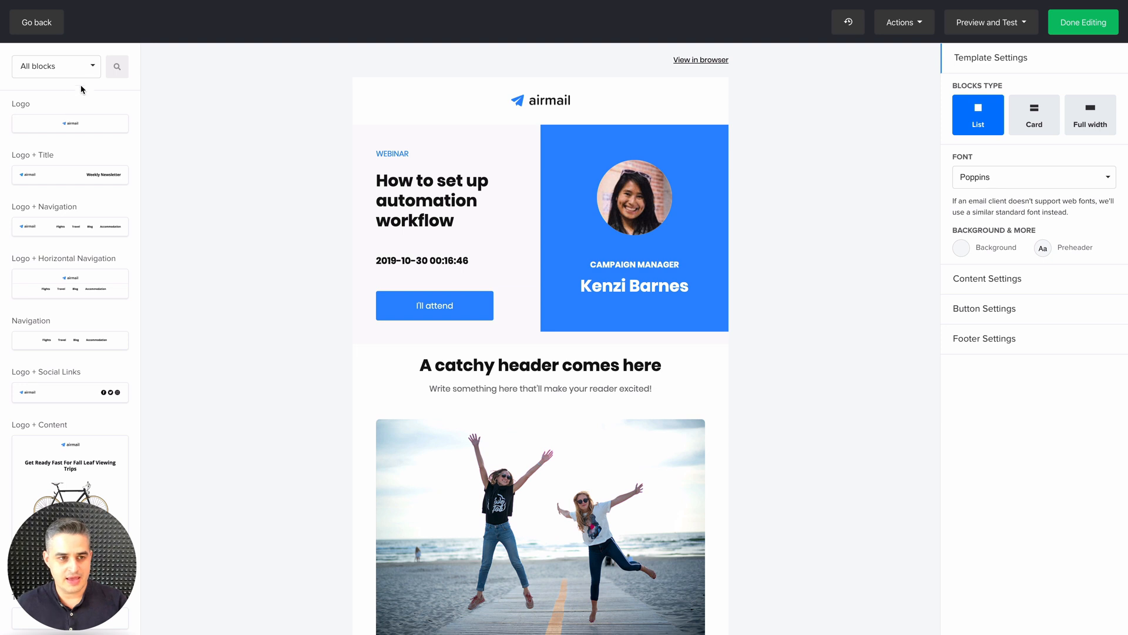
# Search the content blocks for "social" and clear the search
pyautogui.click(115, 69)
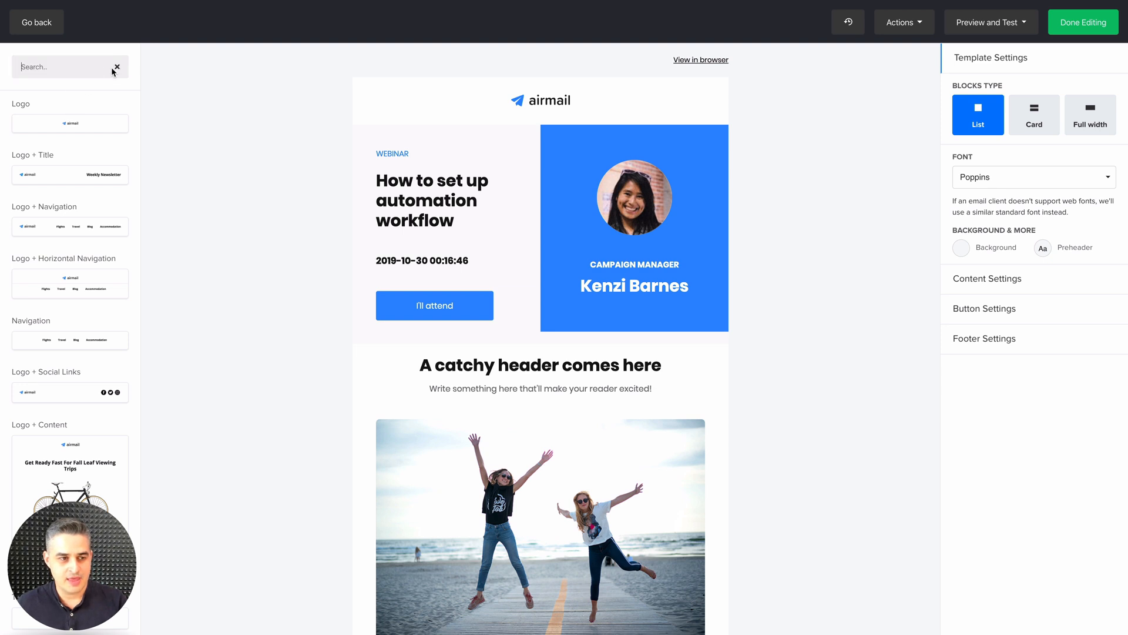
pyautogui.write('social')
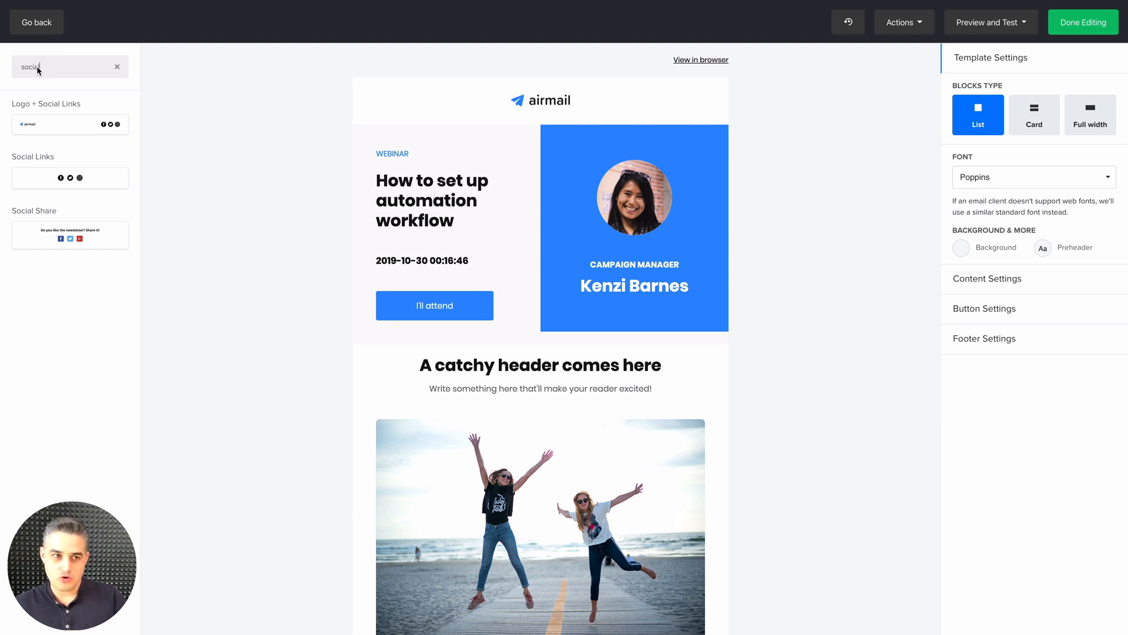
pyautogui.click(117, 66)
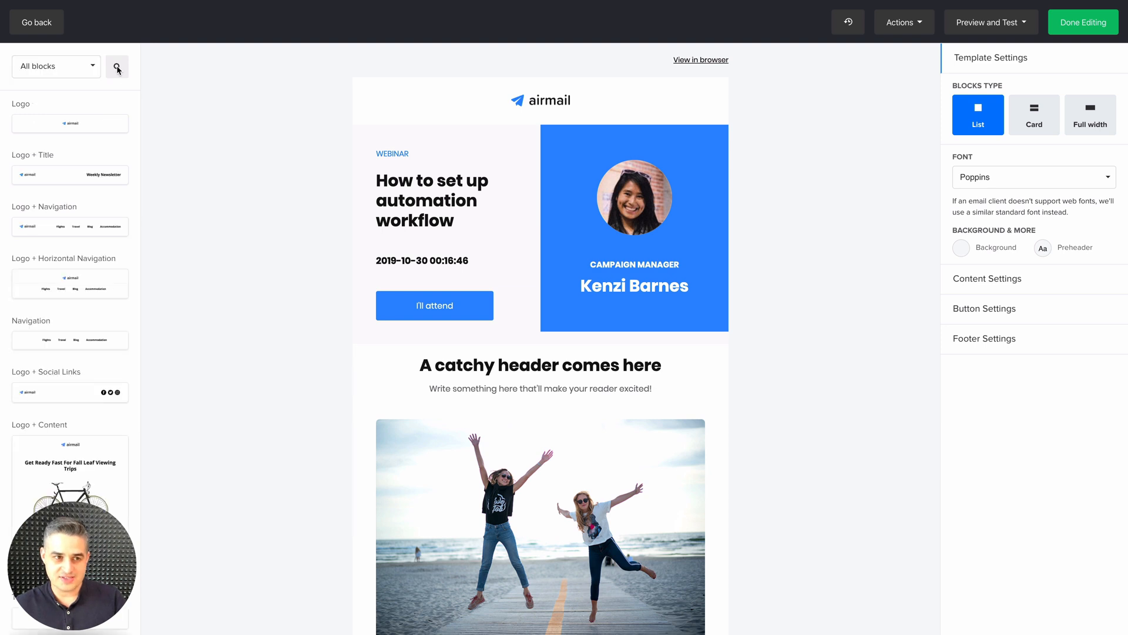
# Filter the blocks to the Social Media category and add a Twitter Post block directly below the logo
pyautogui.click(49, 68)
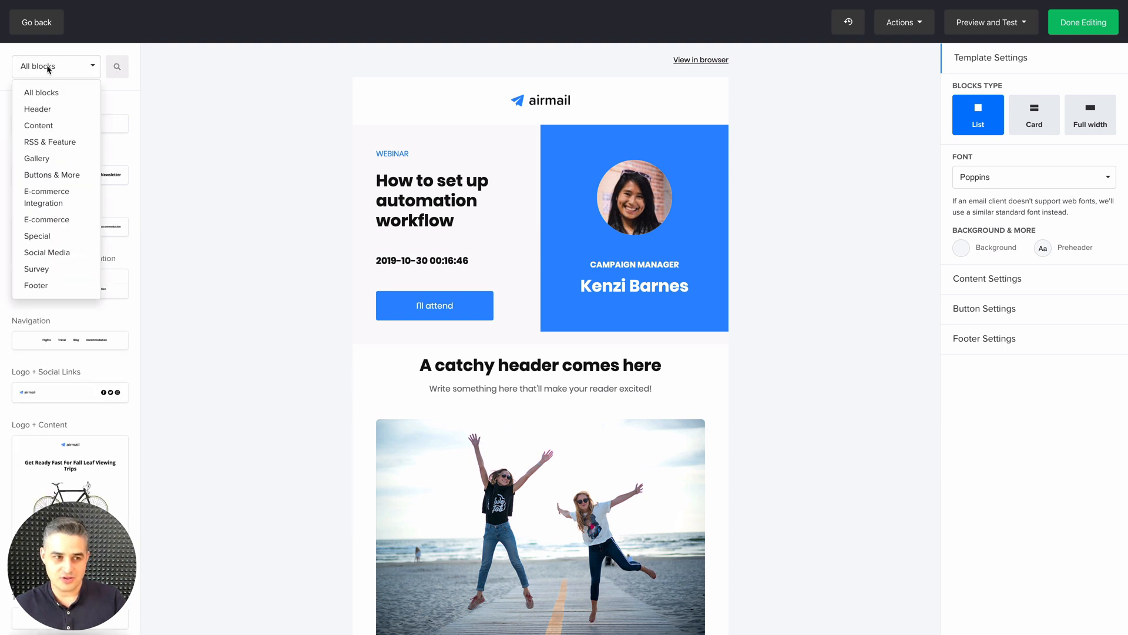
pyautogui.click(35, 252)
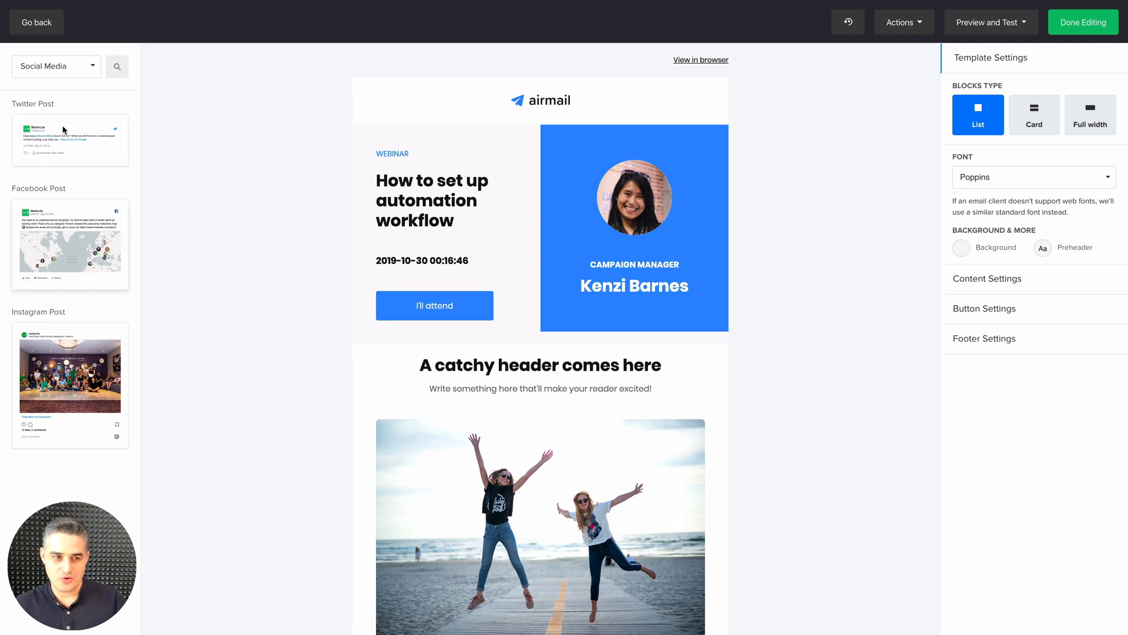
pyautogui.click(93, 145)
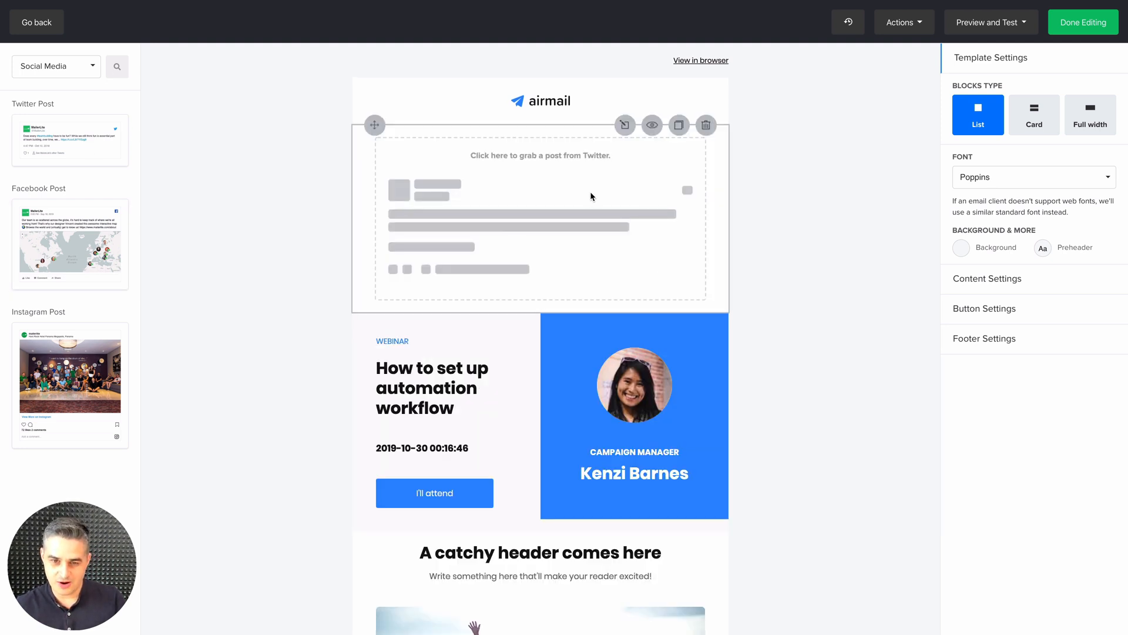
pyautogui.click(594, 172)
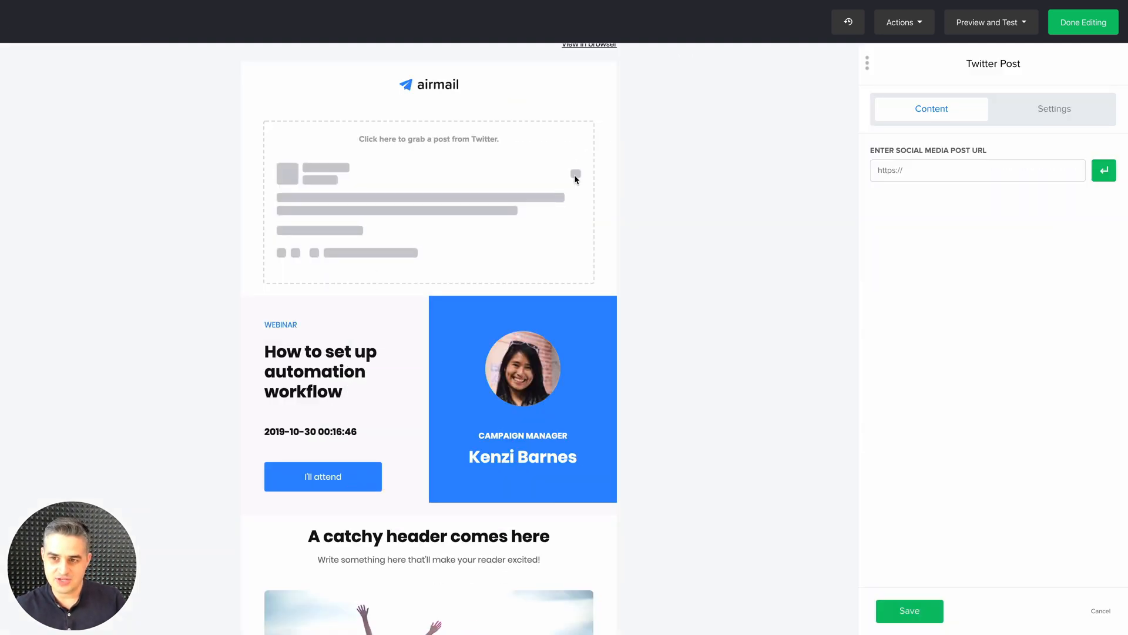
pyautogui.click(913, 171)
pyautogui.hotkey('ctrl', 'v')
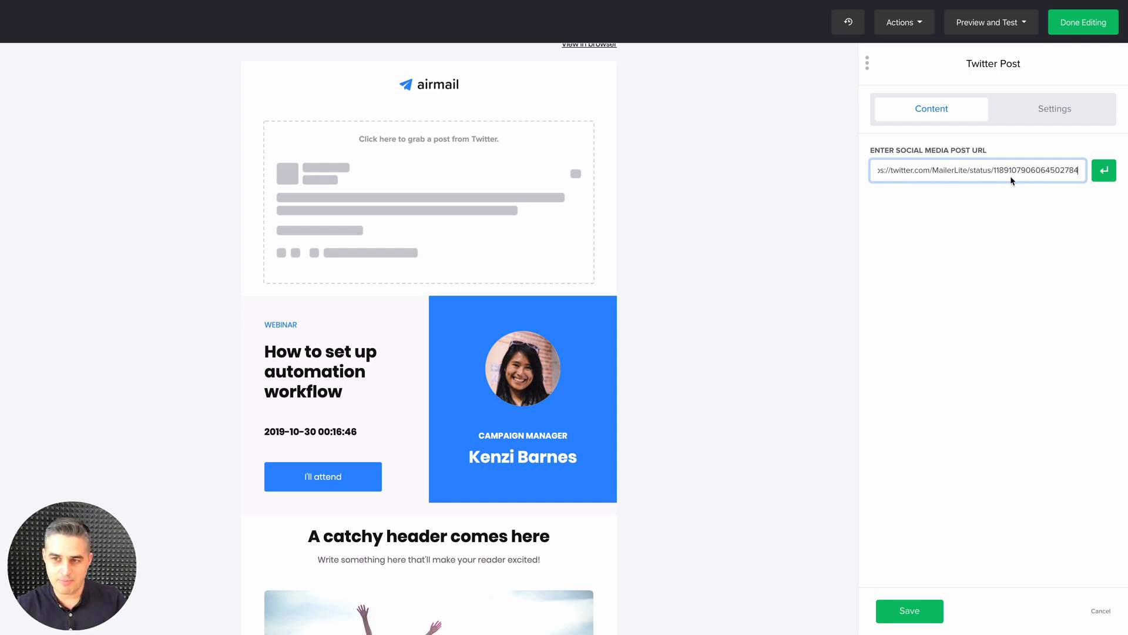
pyautogui.click(1107, 176)
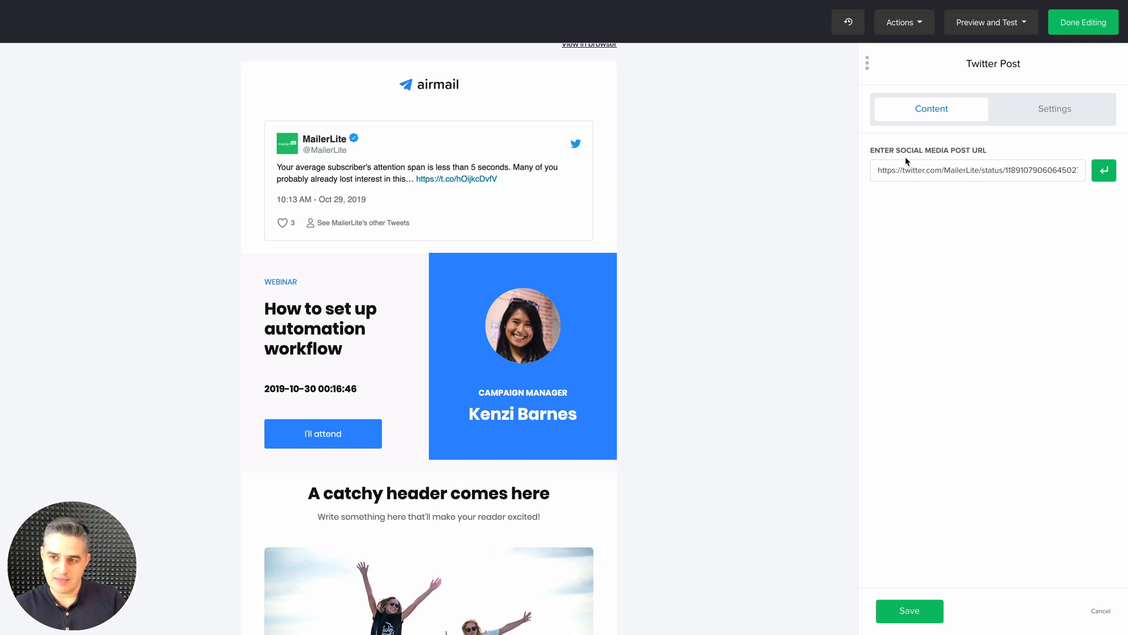
pyautogui.click(914, 610)
# Add a Facebook Post block directly below the Twitter post, load a public MailerLite page post from its facebook.com/mailerlite/posts URL and save it
pyautogui.click(95, 249)
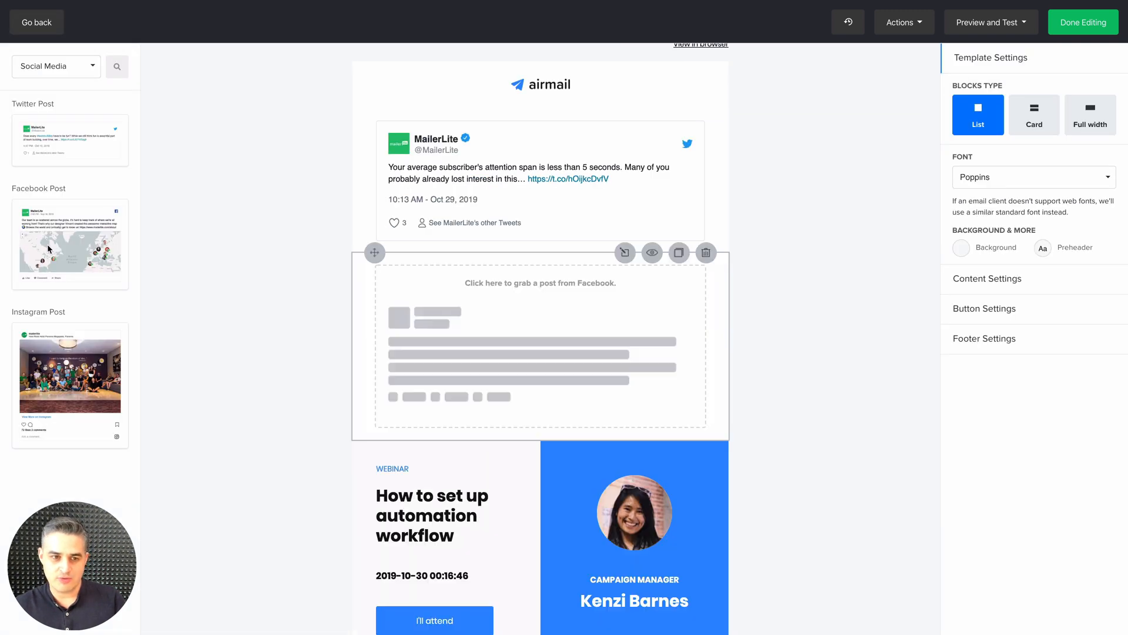
pyautogui.click(544, 301)
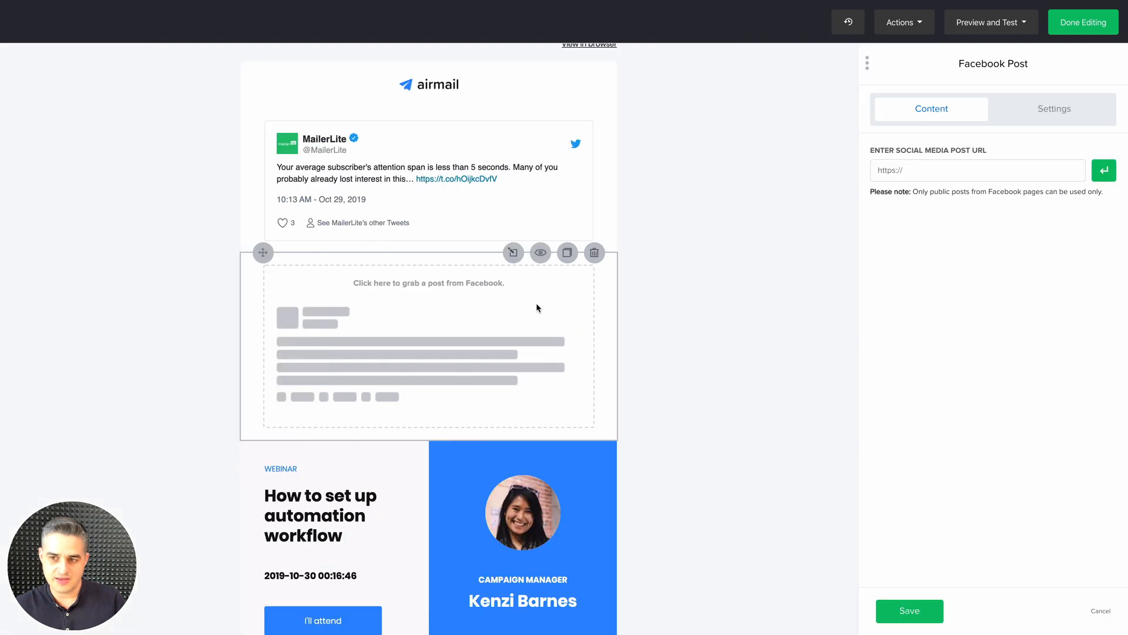
pyautogui.click(914, 171)
pyautogui.hotkey('ctrl', 'v')
pyautogui.click(1108, 172)
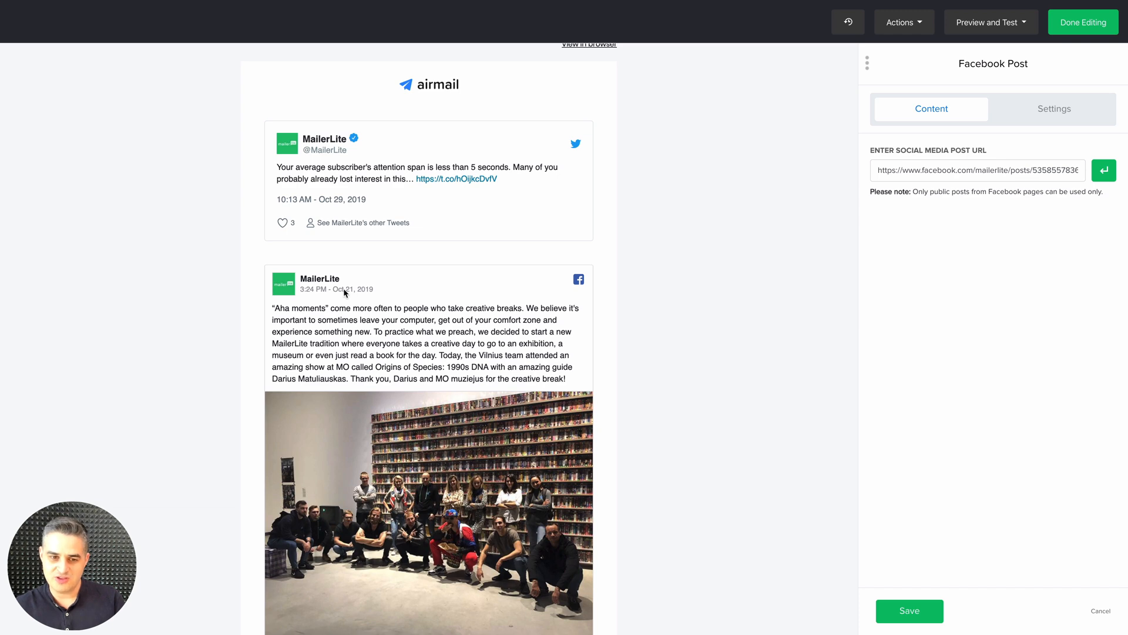
pyautogui.click(903, 609)
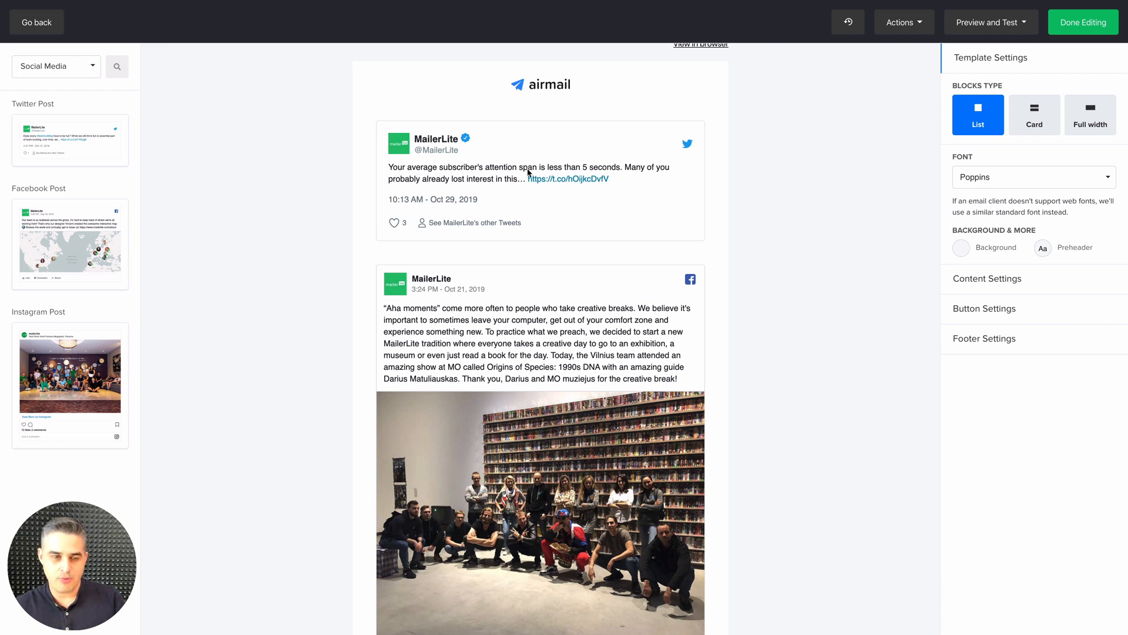
# Review the rest of the email down to the survey block and finish editing the campaign
pyautogui.scroll(-10, 552, 254)
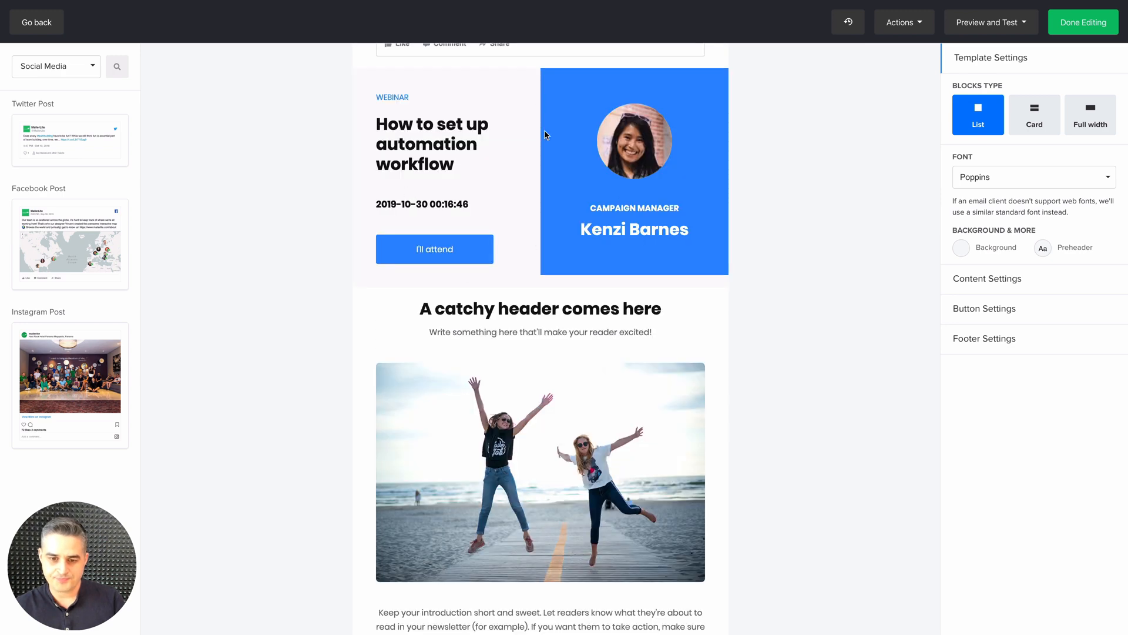
pyautogui.scroll(-10, 547, 135)
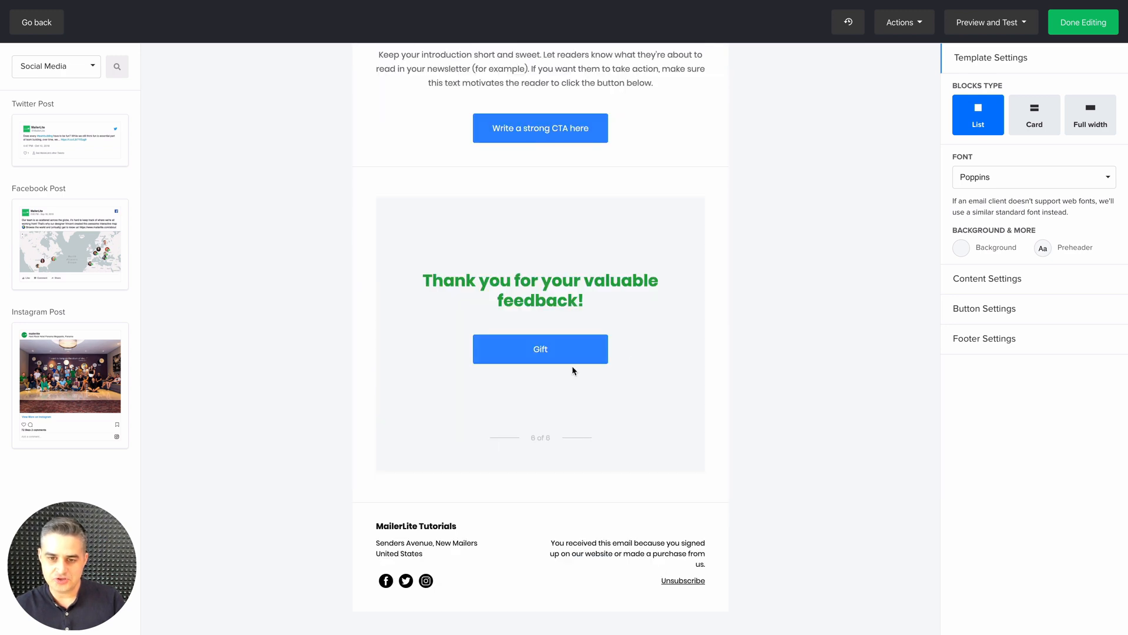
pyautogui.moveTo(553, 360)
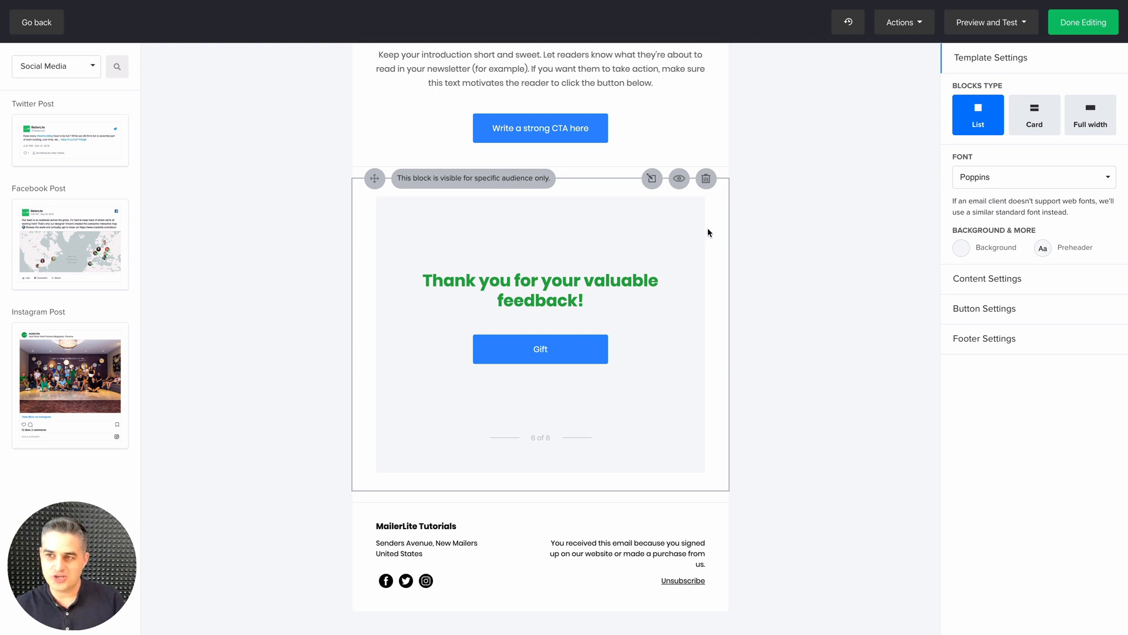
pyautogui.click(1085, 22)
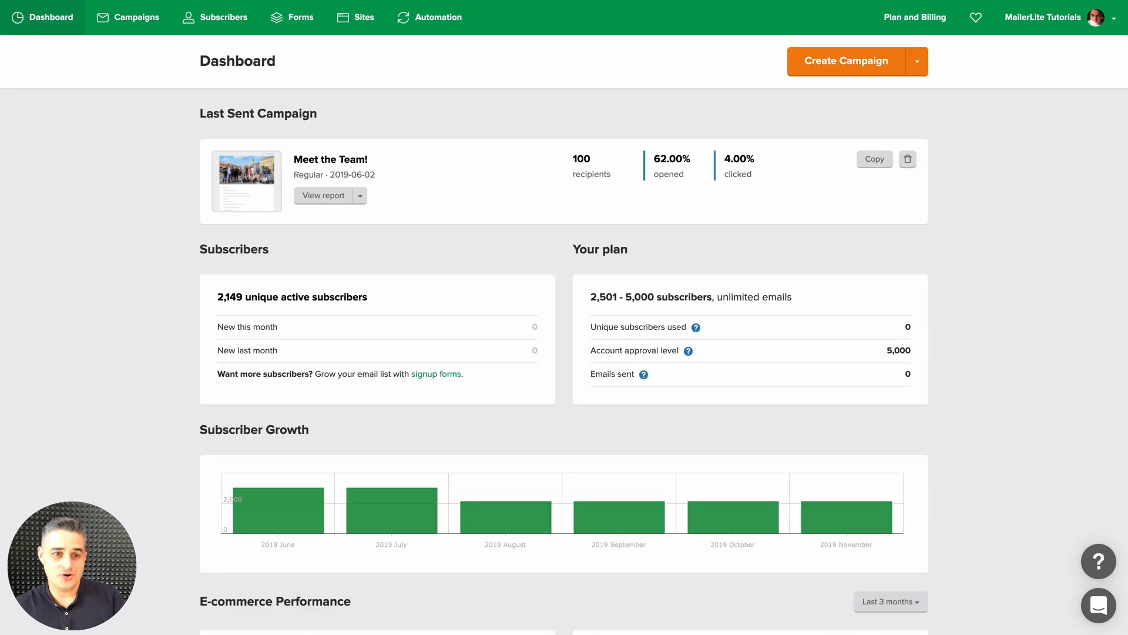
# Open the report of the last sent campaign from the dashboard
pyautogui.click(23, 15)
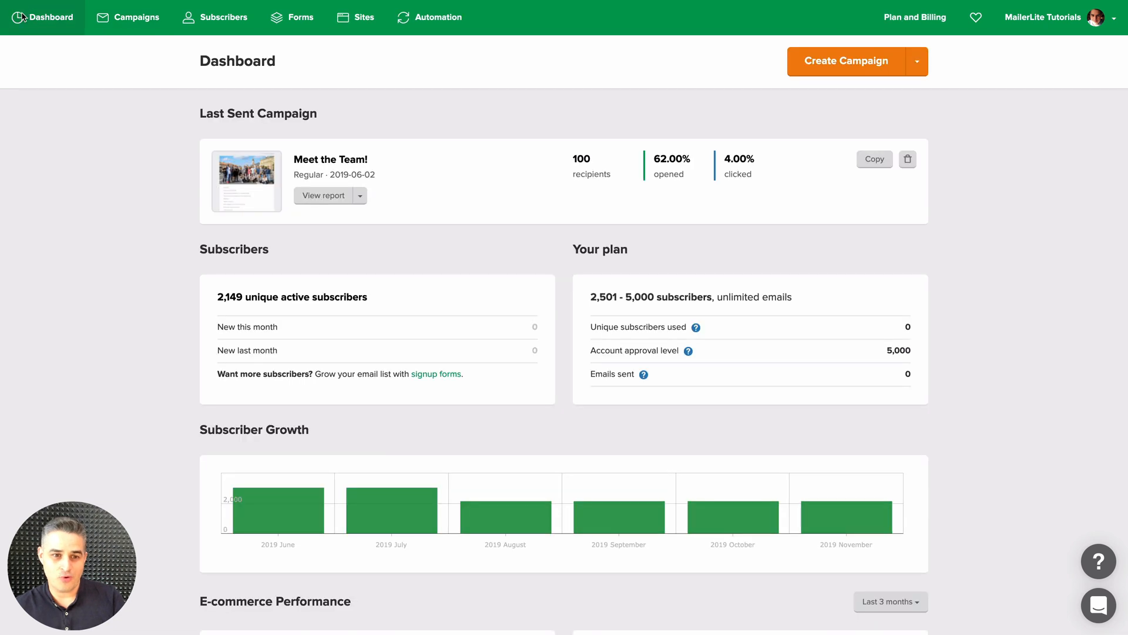
pyautogui.click(317, 197)
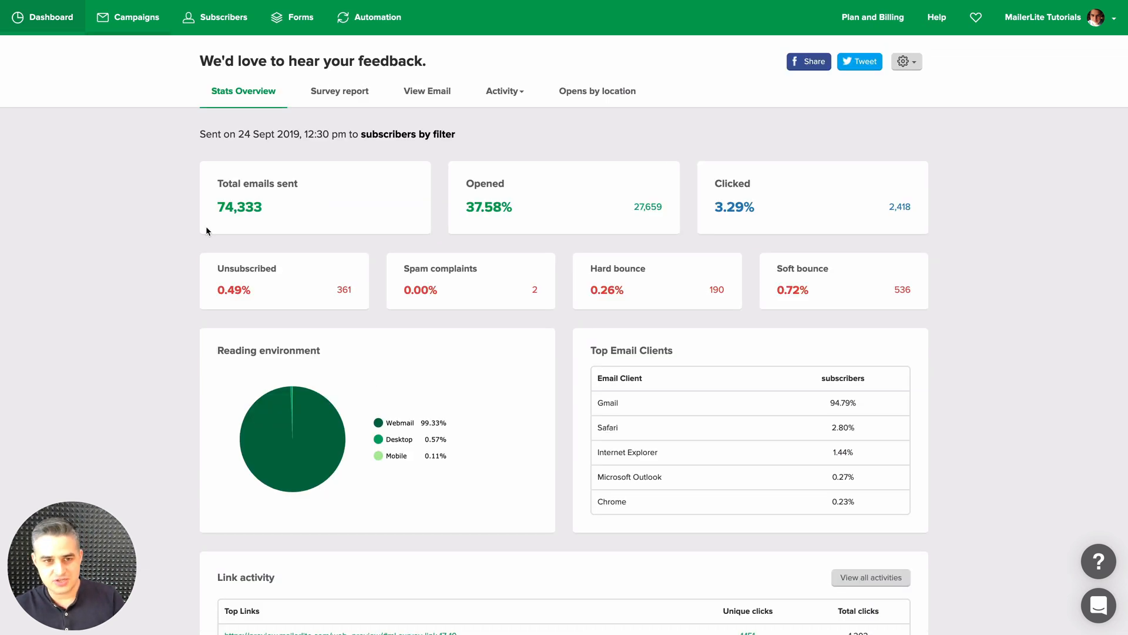